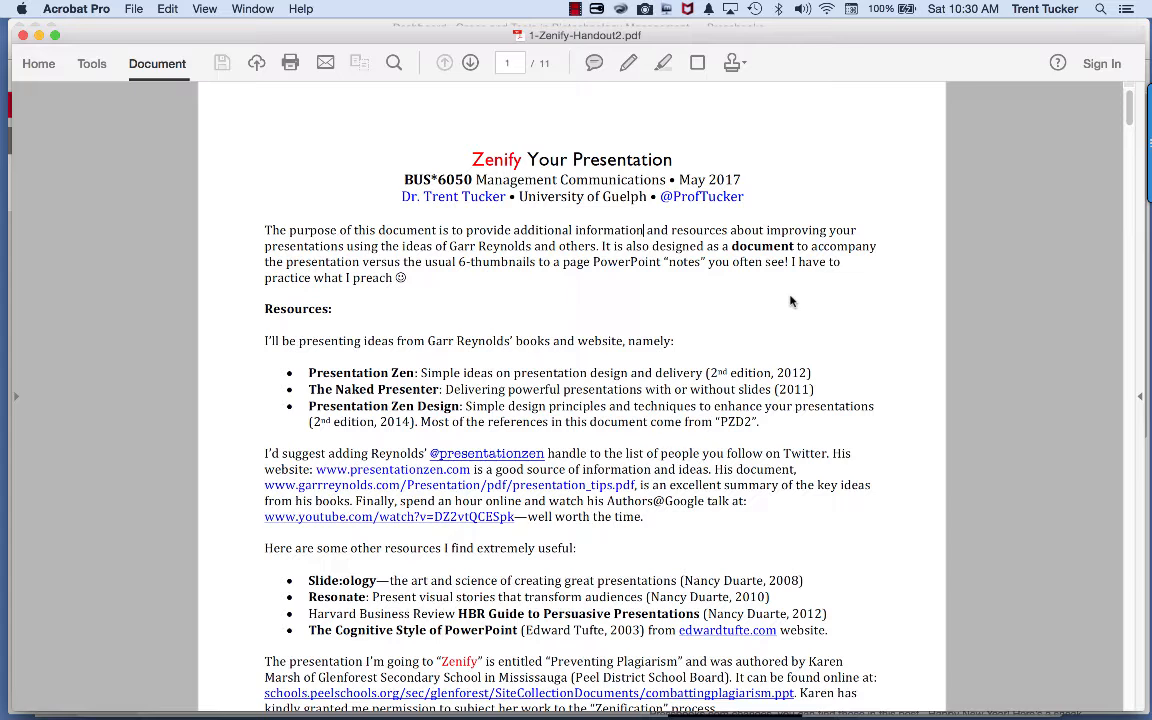
Step: Draw a red freehand check mark beside the document title and a square bracket before the title block
left_click(628, 62)
mouse_move(702, 155)
left_mouse_down()
mouse_move(708, 166)
mouse_move(781, 130)
left_mouse_up()
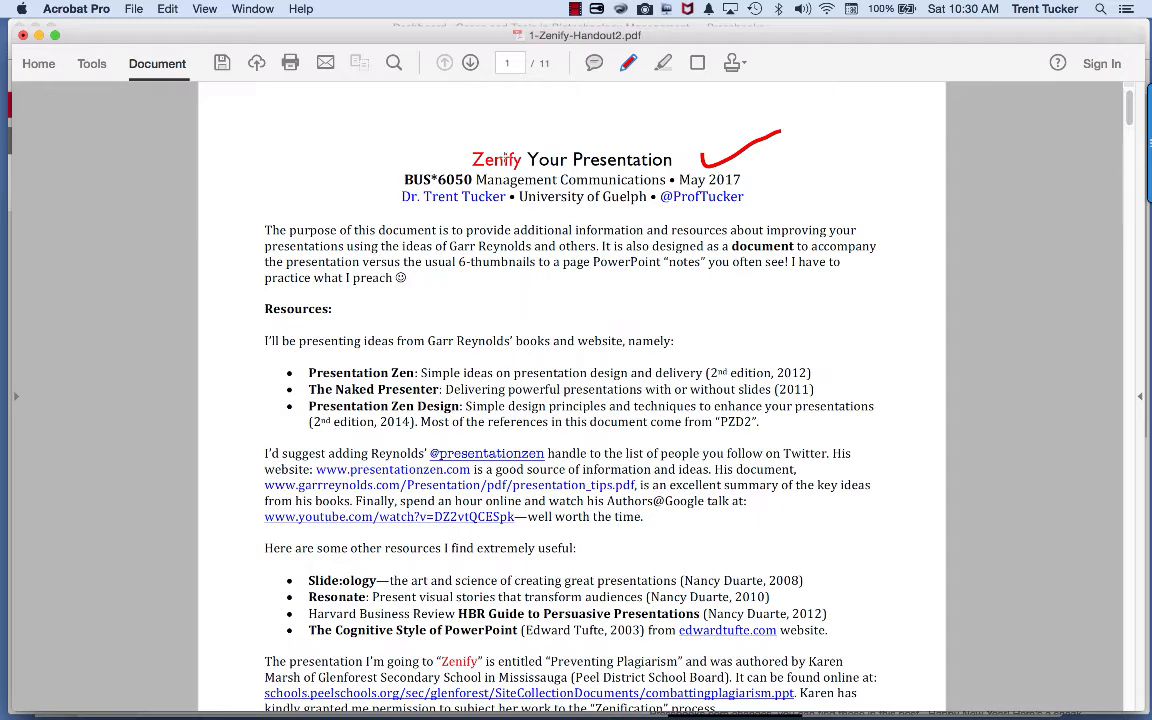
mouse_move(420, 150)
left_mouse_down()
mouse_move(373, 153)
mouse_move(369, 195)
mouse_move(405, 211)
left_mouse_up()
Step: Mark the "Resources:" and "Less is More" headings with short freehand dashes
left_click_drag(240, 309, 254, 309)
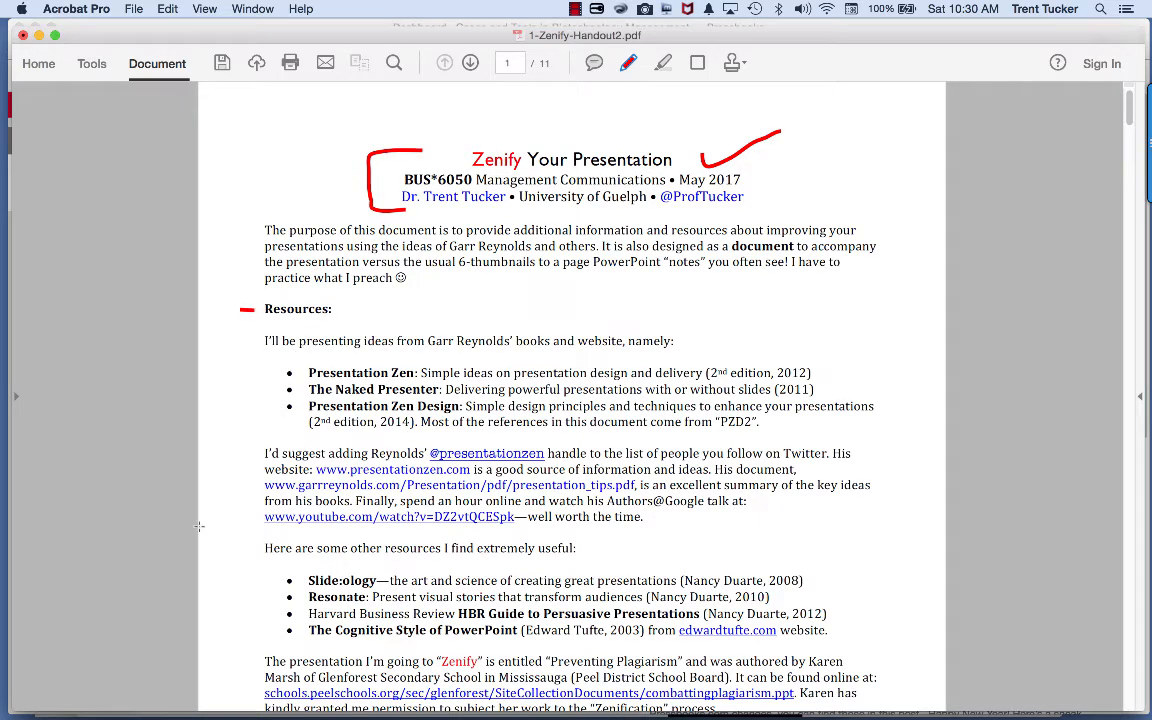
scroll(245, 460, "down", 5)
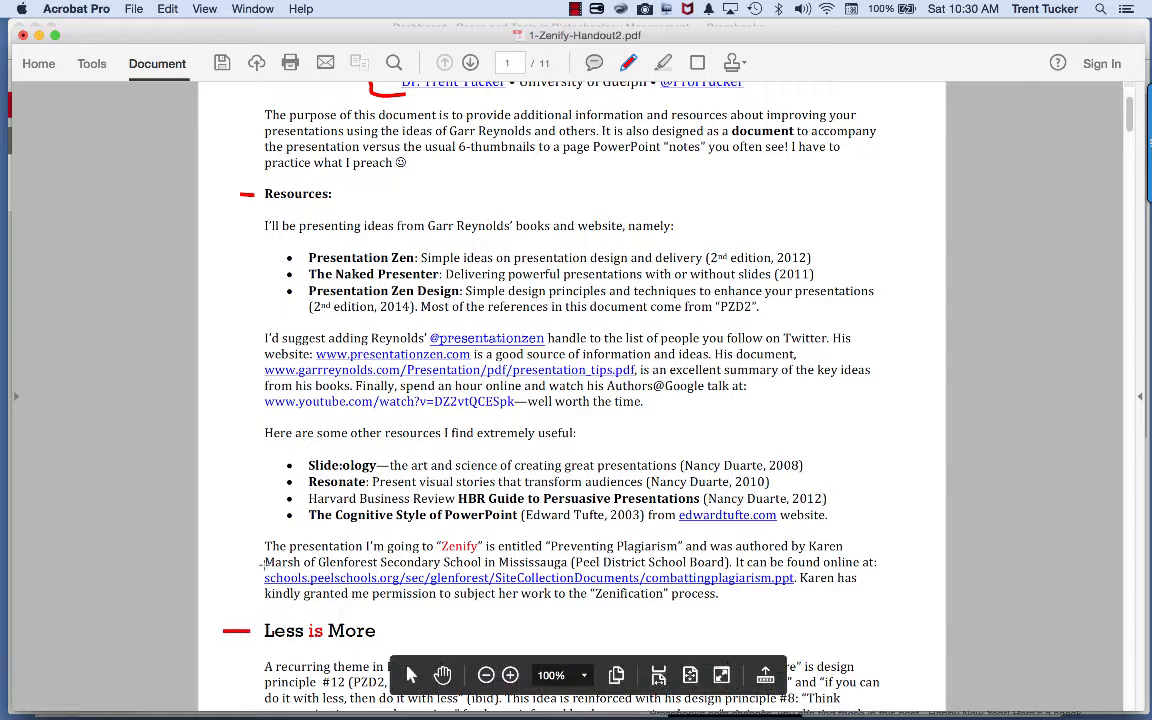
scroll(257, 363, "up", 5)
left_click_drag(251, 214, 255, 295)
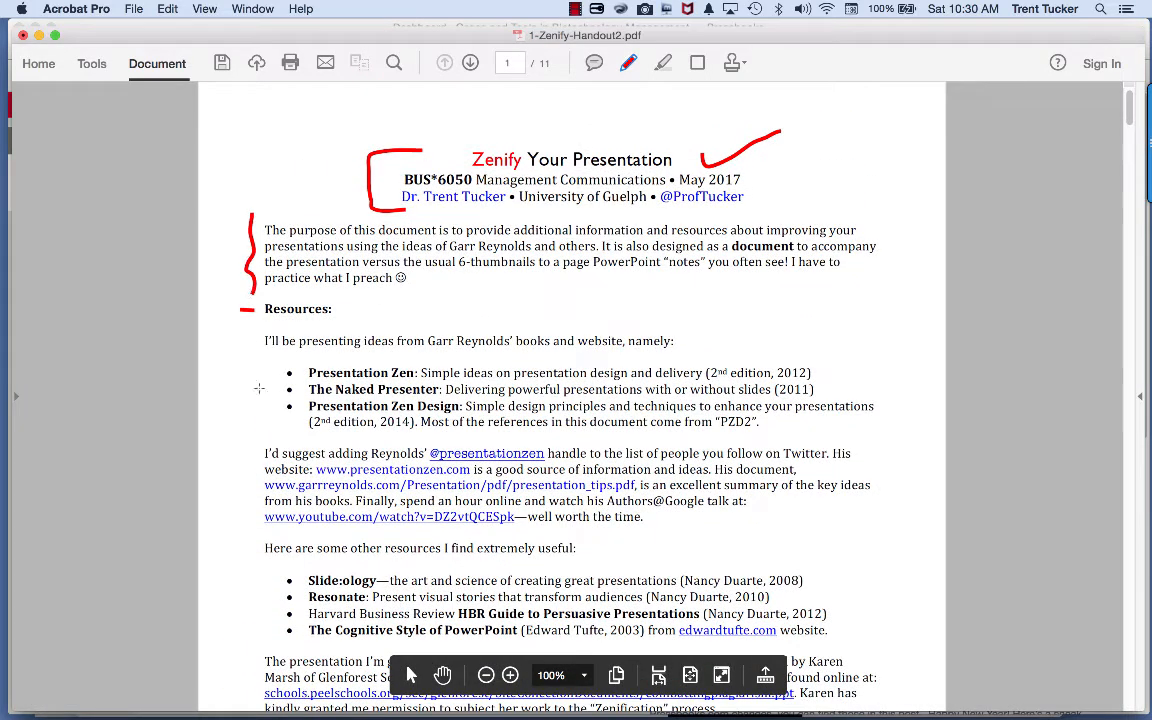
left_click_drag(276, 366, 270, 435)
scroll(267, 436, "down", 3)
left_click_drag(258, 376, 256, 457)
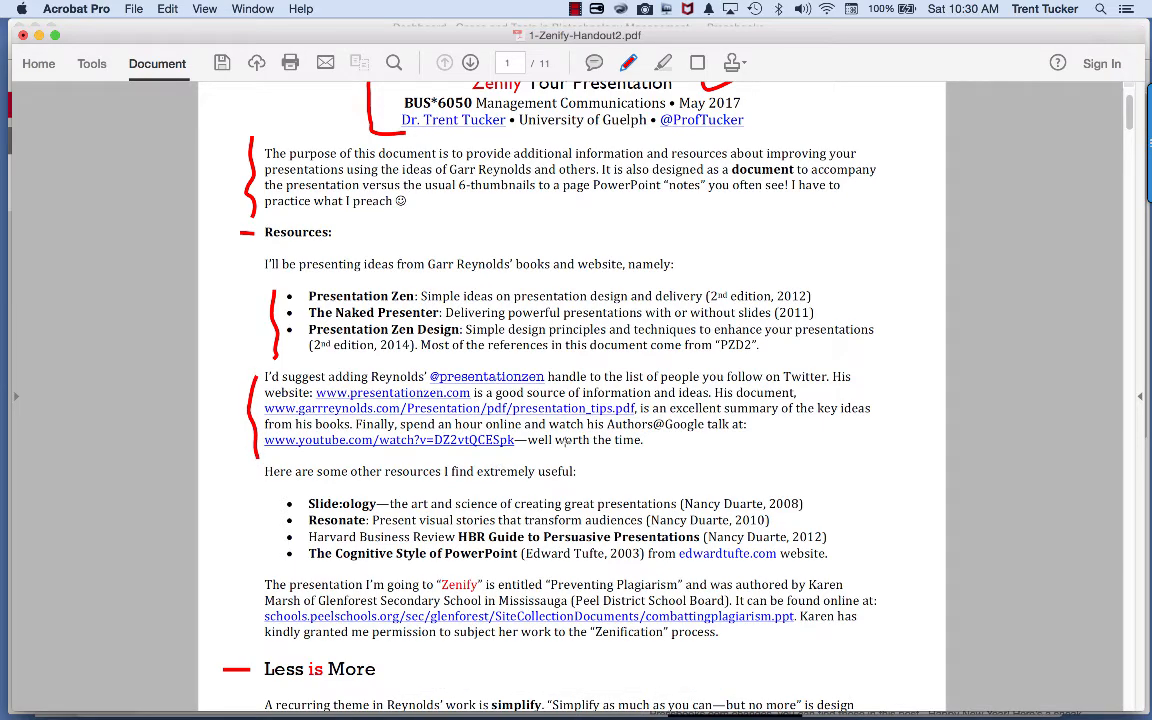
Step: On page 2, draw a large circle with a check mark between the four slides and a wavy line beside descriptions A and B
scroll(540, 440, "down", 10)
scroll(564, 430, "down", 15)
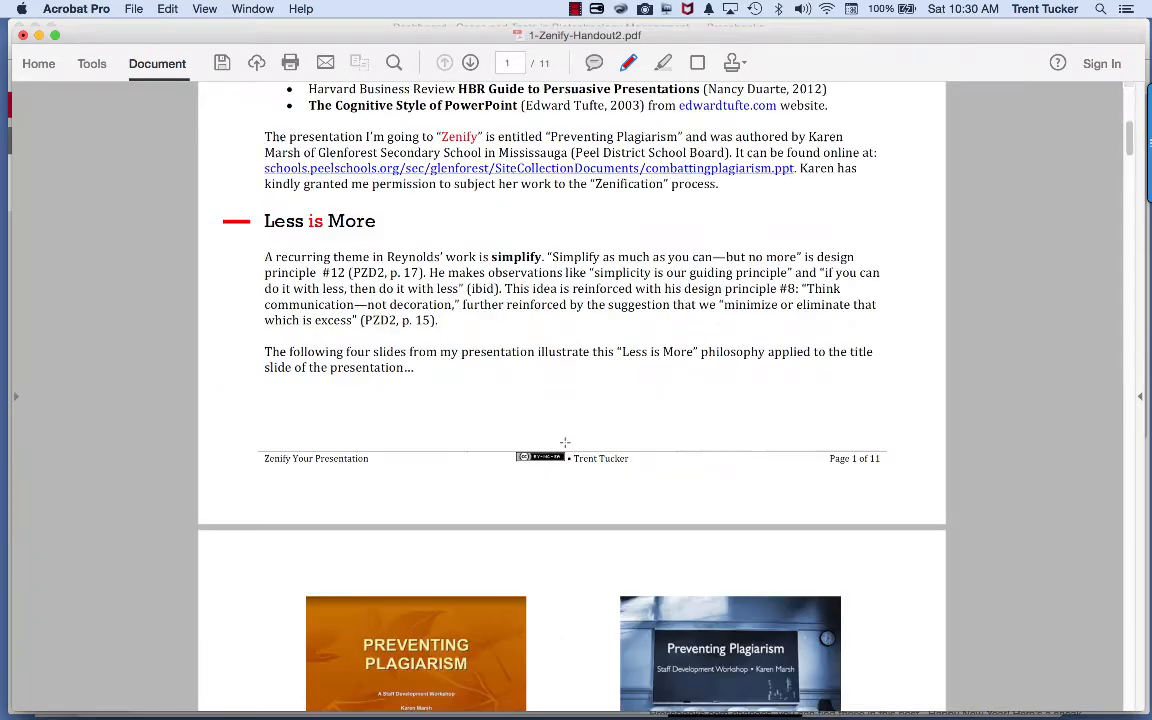
scroll(590, 417, "down", 1)
scroll(590, 417, "down", 3)
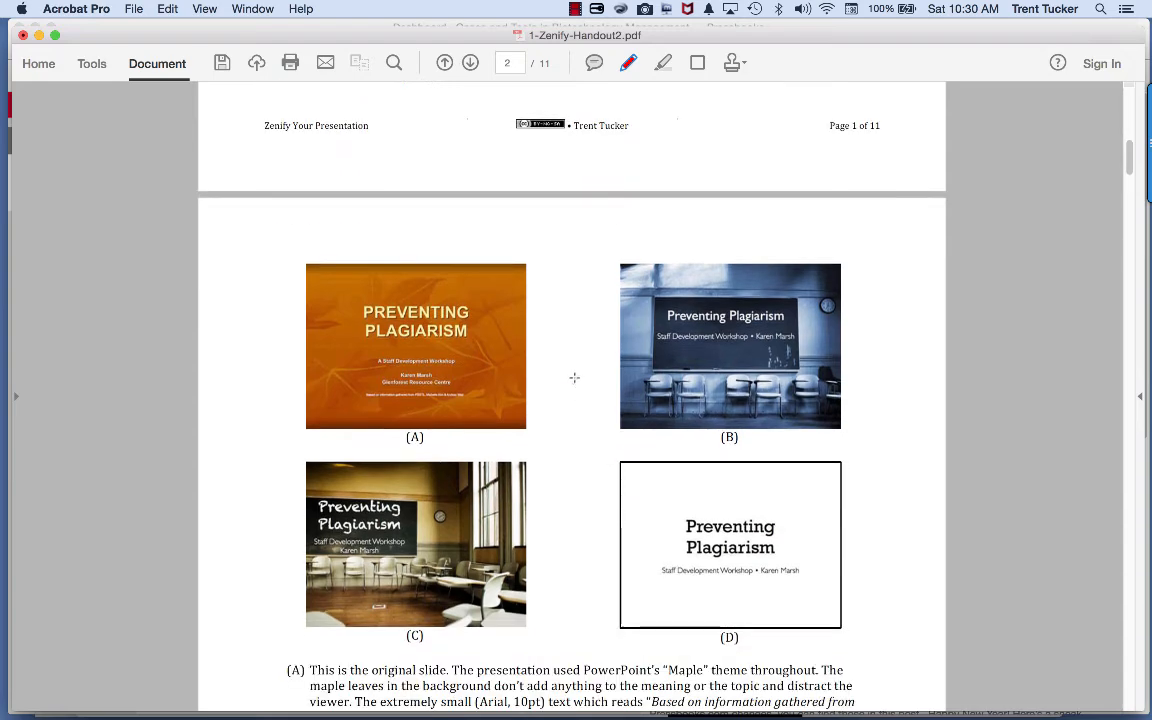
mouse_move(573, 378)
left_mouse_down()
mouse_move(617, 576)
mouse_move(690, 400)
mouse_move(573, 380)
left_mouse_up()
left_click_drag(576, 446, 655, 413)
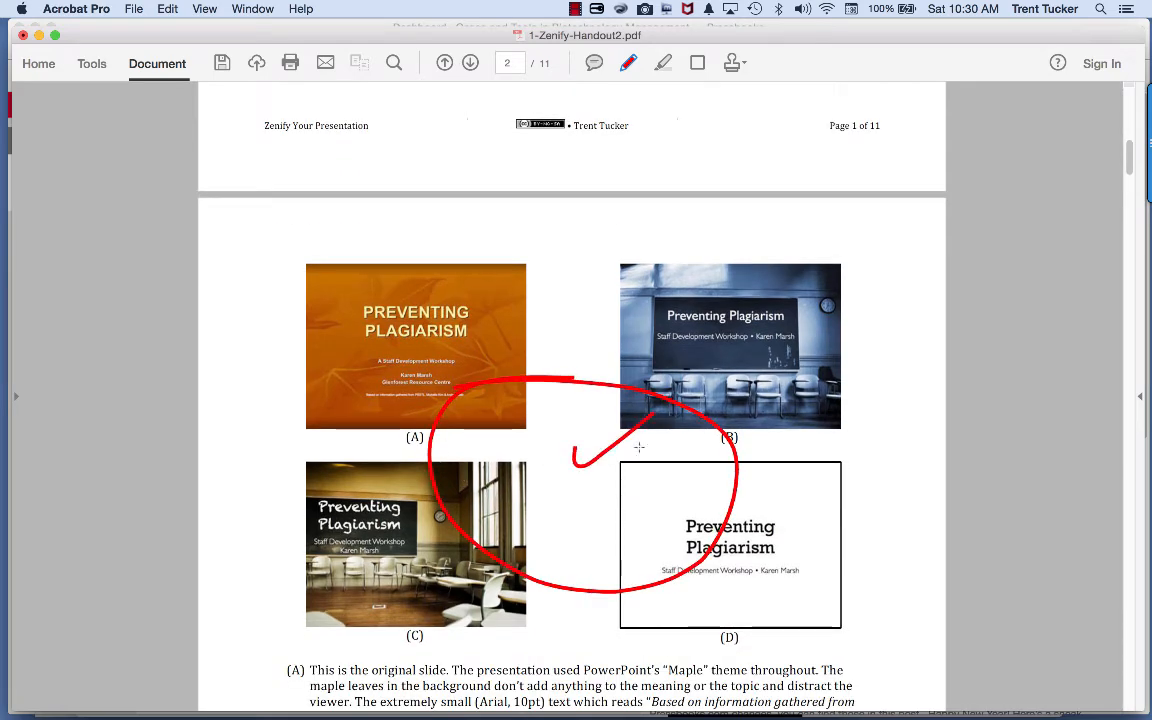
scroll(557, 414, "down", 8)
left_click_drag(261, 424, 258, 625)
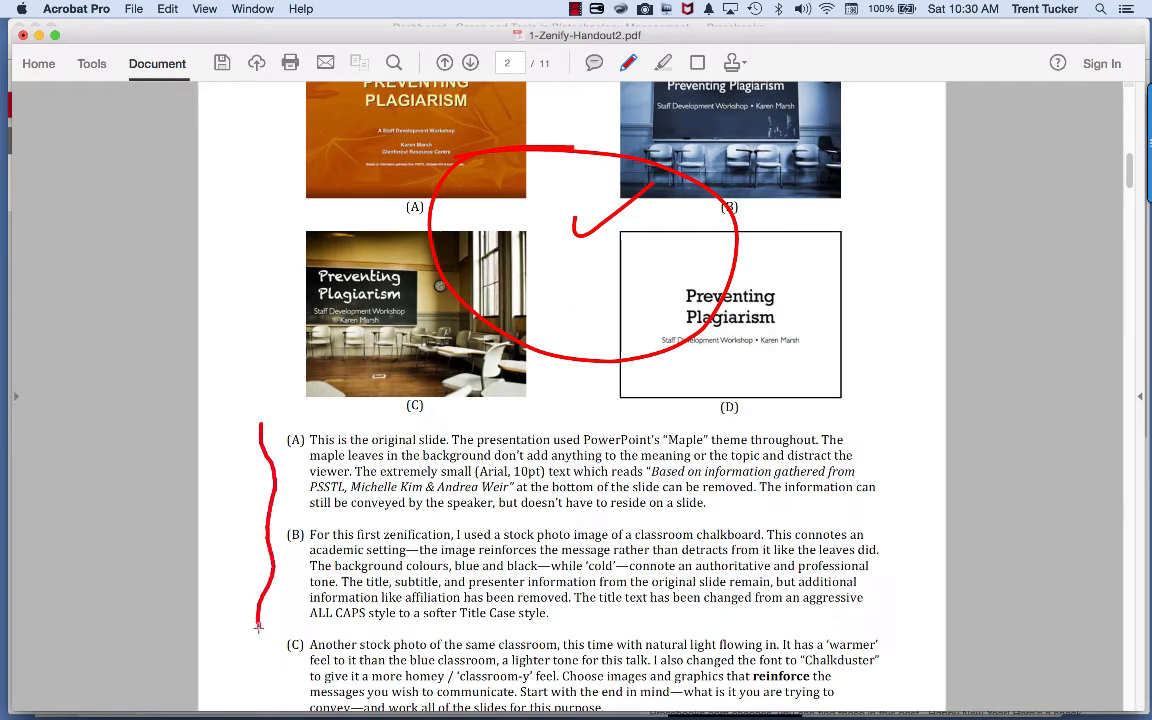
Step: Draw a freehand box around slide C with a check mark inside, and a second box over the text of descriptions A and B
scroll(307, 563, "down", 5)
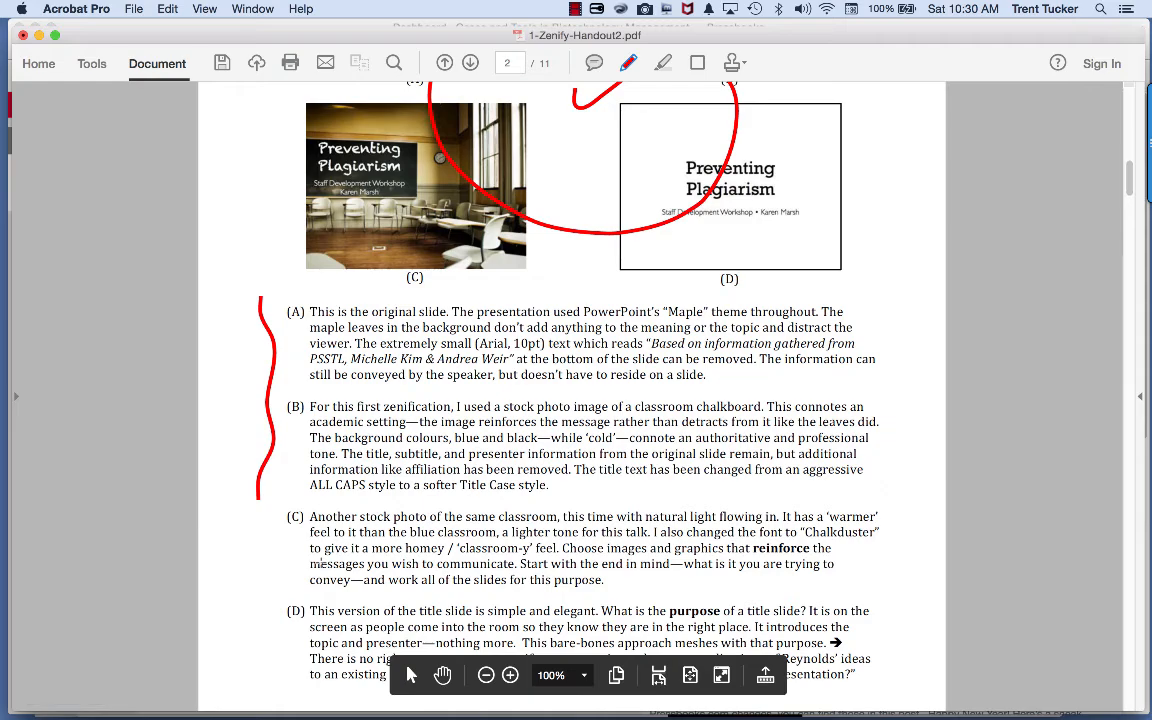
scroll(360, 510, "down", 10)
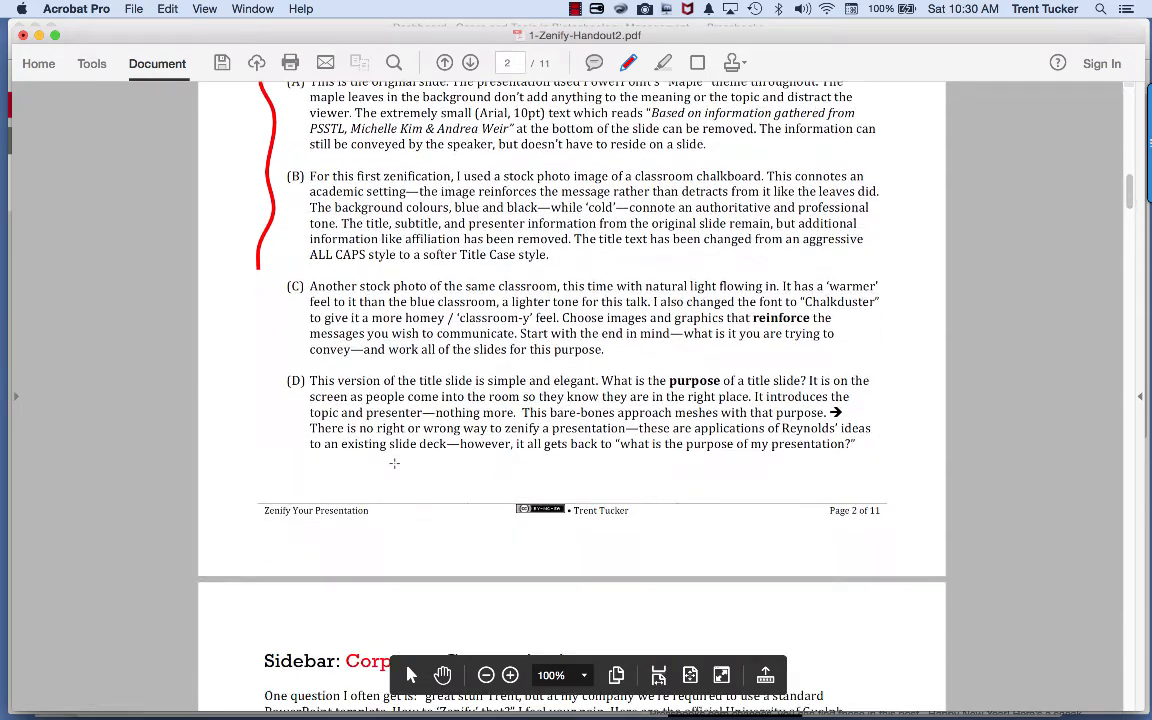
scroll(392, 466, "up", 8)
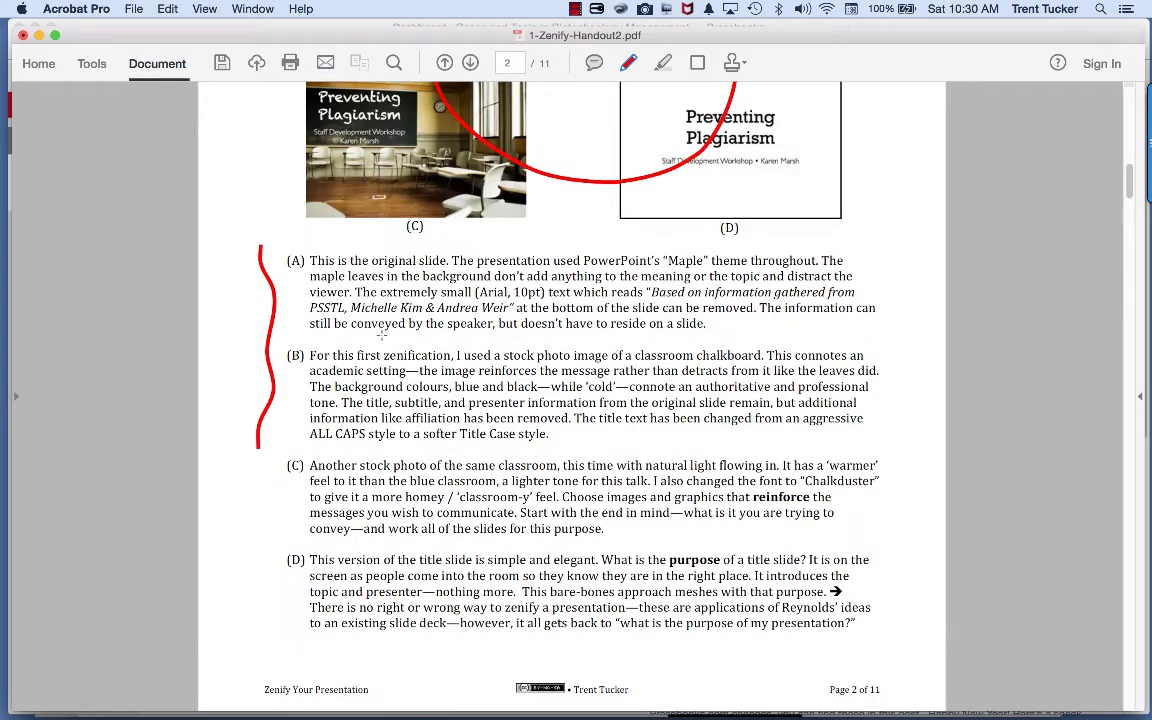
scroll(443, 300, "up", 3)
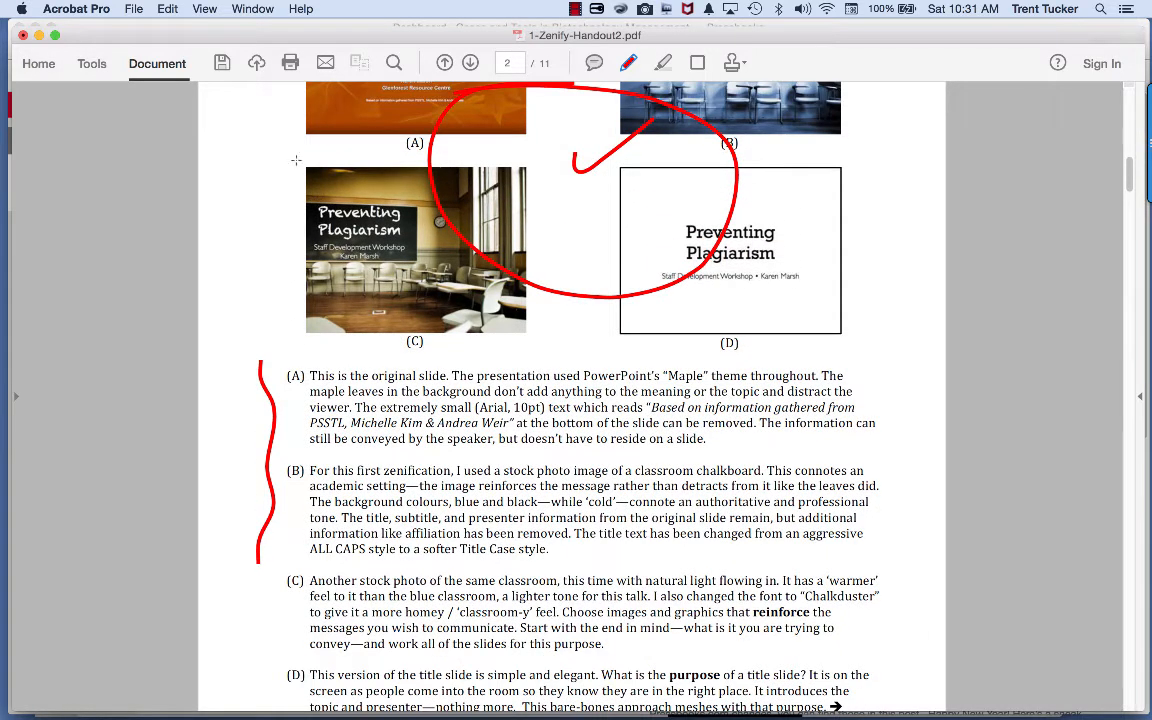
mouse_move(294, 157)
left_mouse_down()
mouse_move(300, 366)
mouse_move(562, 320)
mouse_move(443, 141)
mouse_move(290, 153)
left_mouse_up()
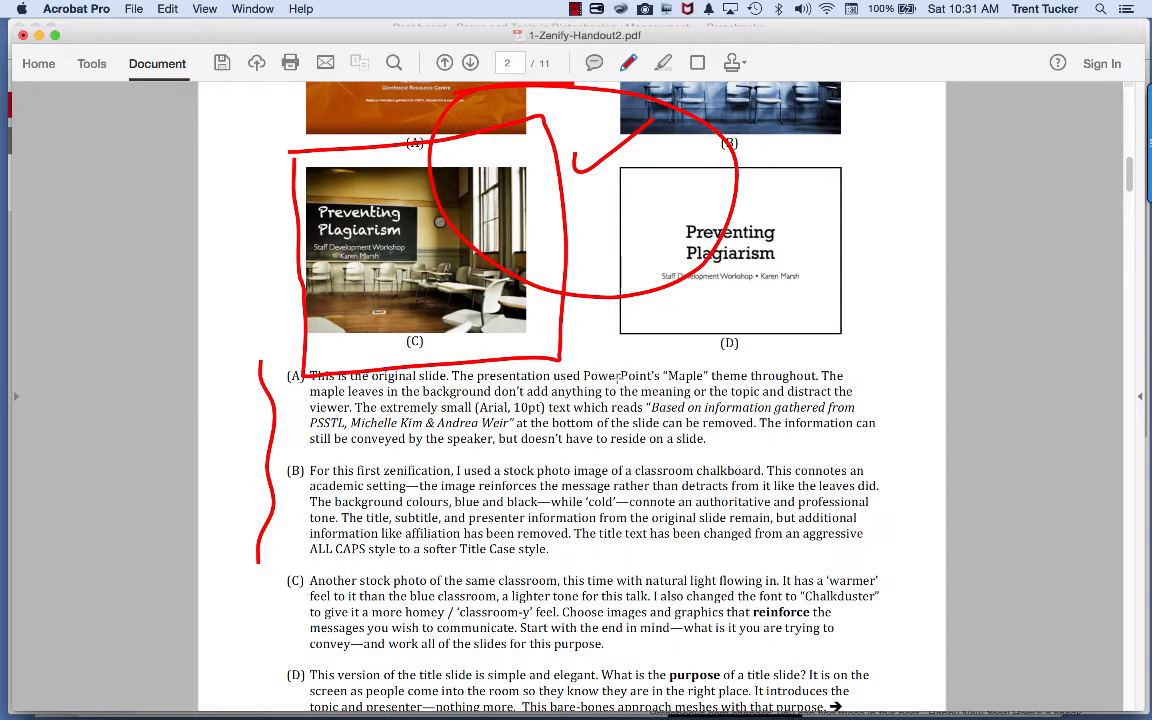
mouse_move(594, 358)
left_mouse_down()
mouse_move(592, 540)
mouse_move(866, 560)
mouse_move(770, 372)
mouse_move(596, 372)
left_mouse_up()
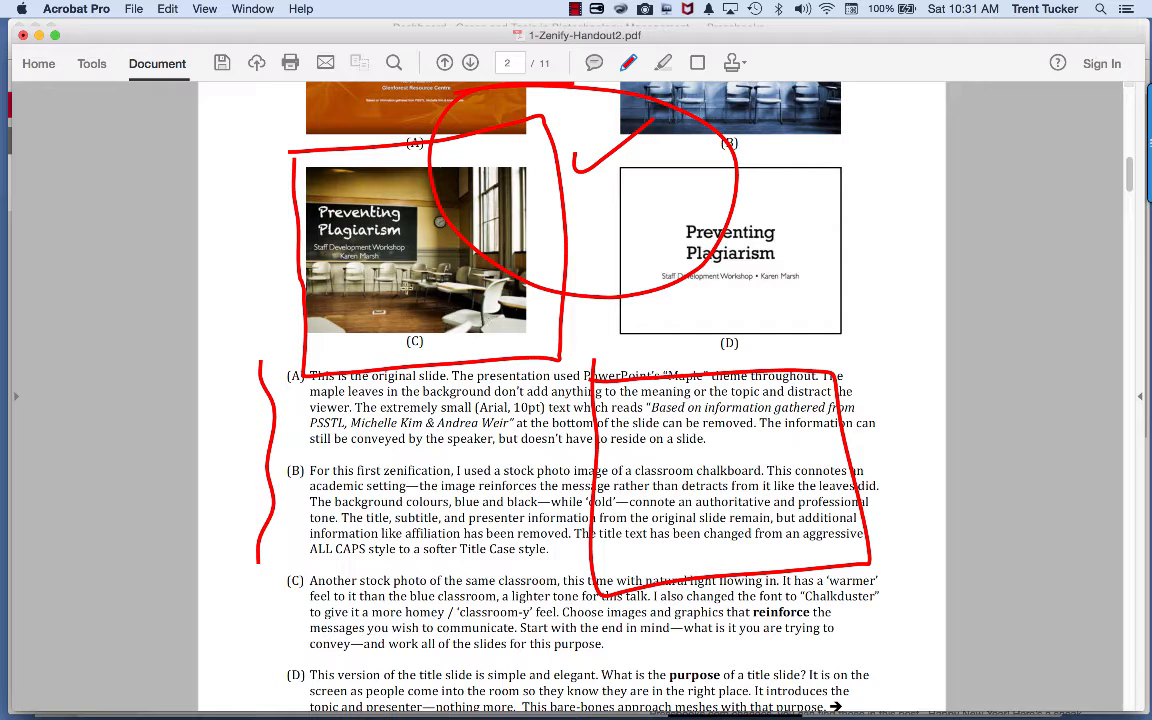
left_click_drag(379, 312, 436, 277)
Step: Draw a freehand arrow pointing at slide A on page 2
scroll(436, 280, "up", 15)
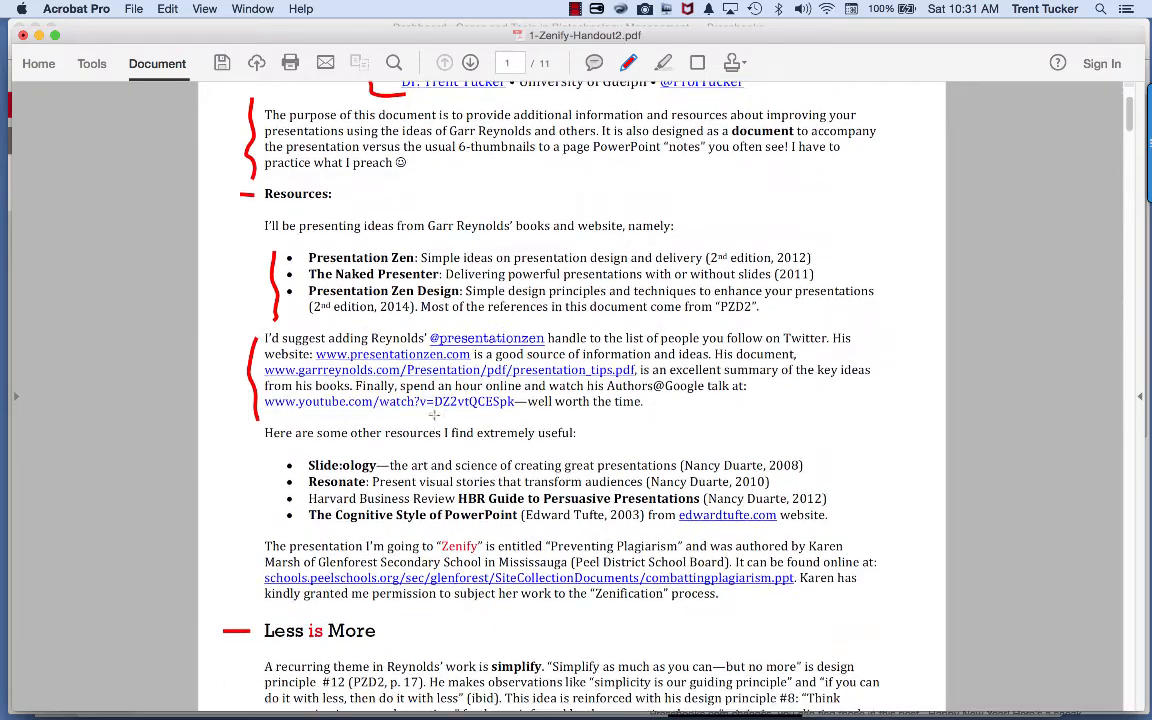
scroll(434, 414, "down", 10)
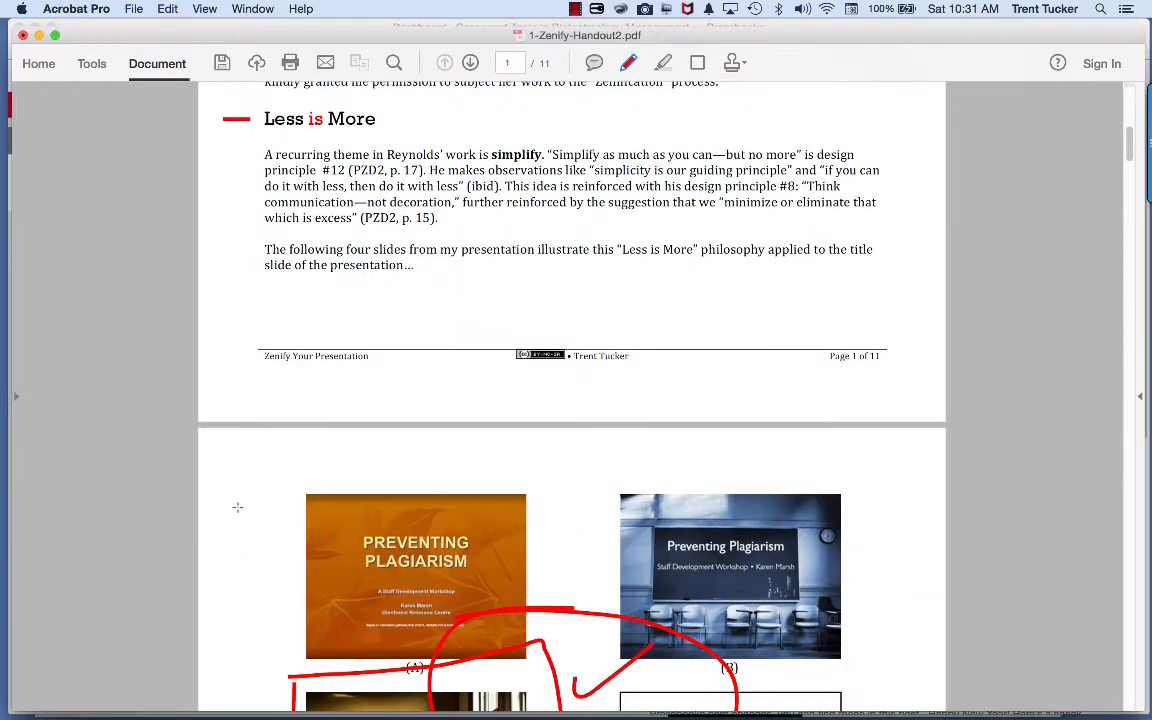
mouse_move(235, 512)
left_mouse_down()
mouse_move(291, 507)
mouse_move(267, 519)
left_mouse_up()
Step: Draw a freehand check mark inside the box over the text of descriptions A and B
scroll(513, 576, "down", 8)
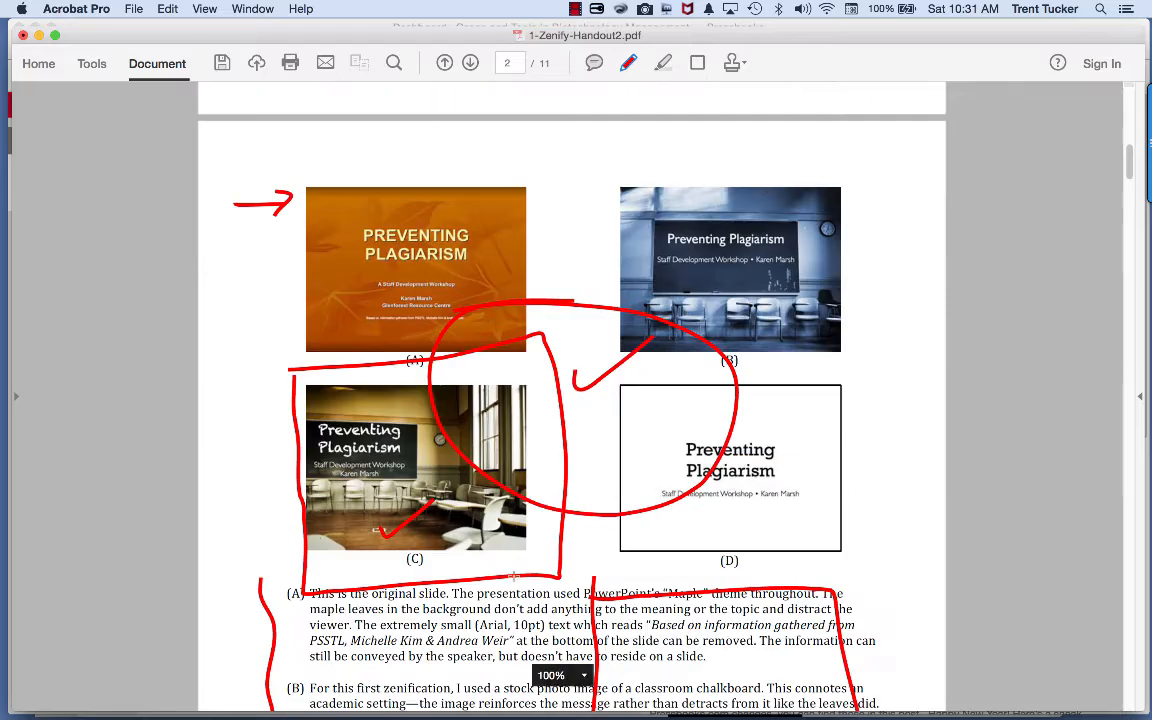
scroll(490, 580, "down", 1)
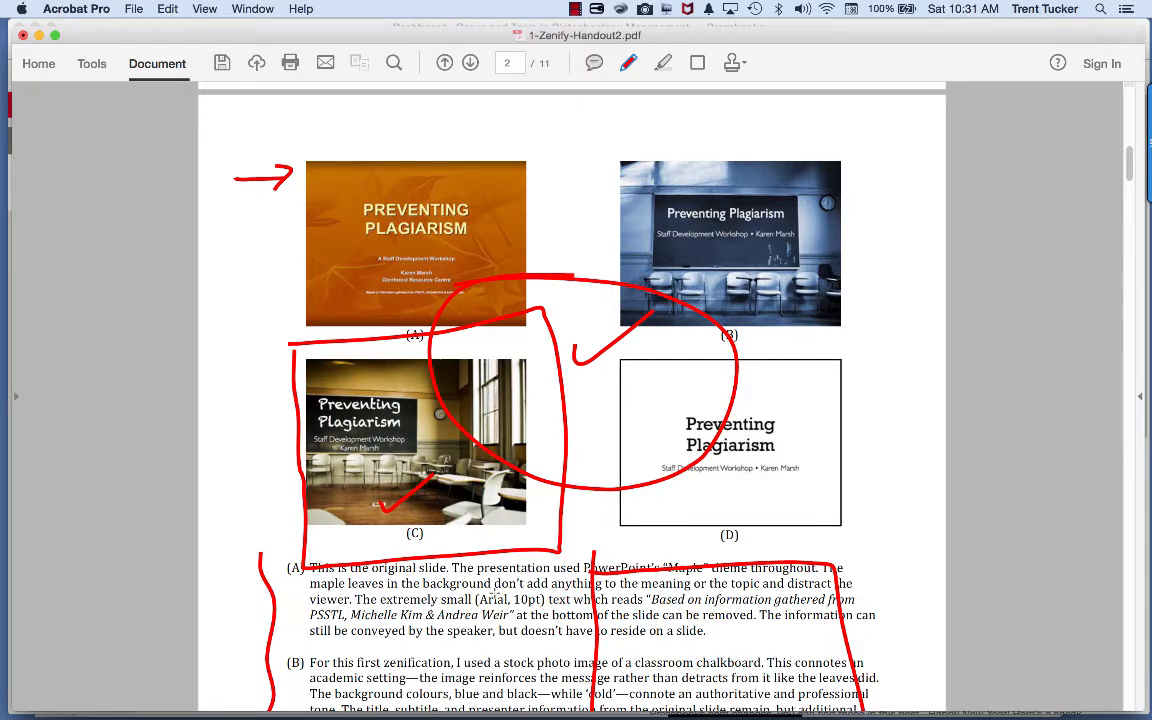
scroll(459, 531, "down", 5)
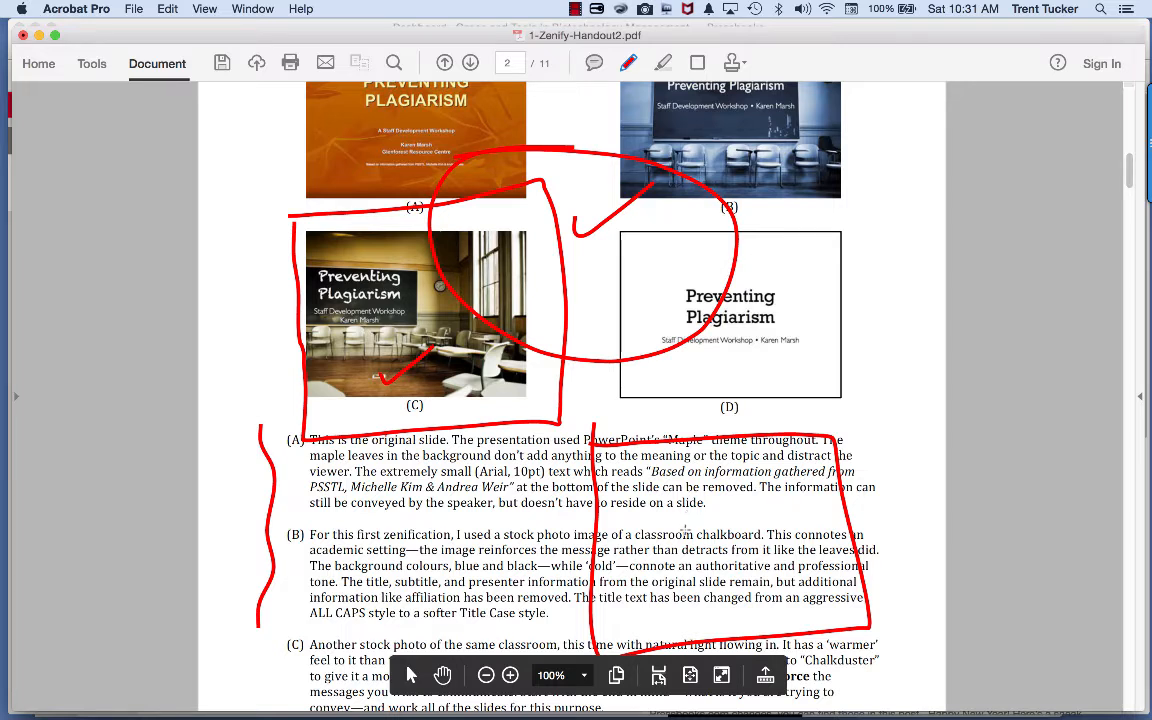
left_click_drag(685, 527, 779, 489)
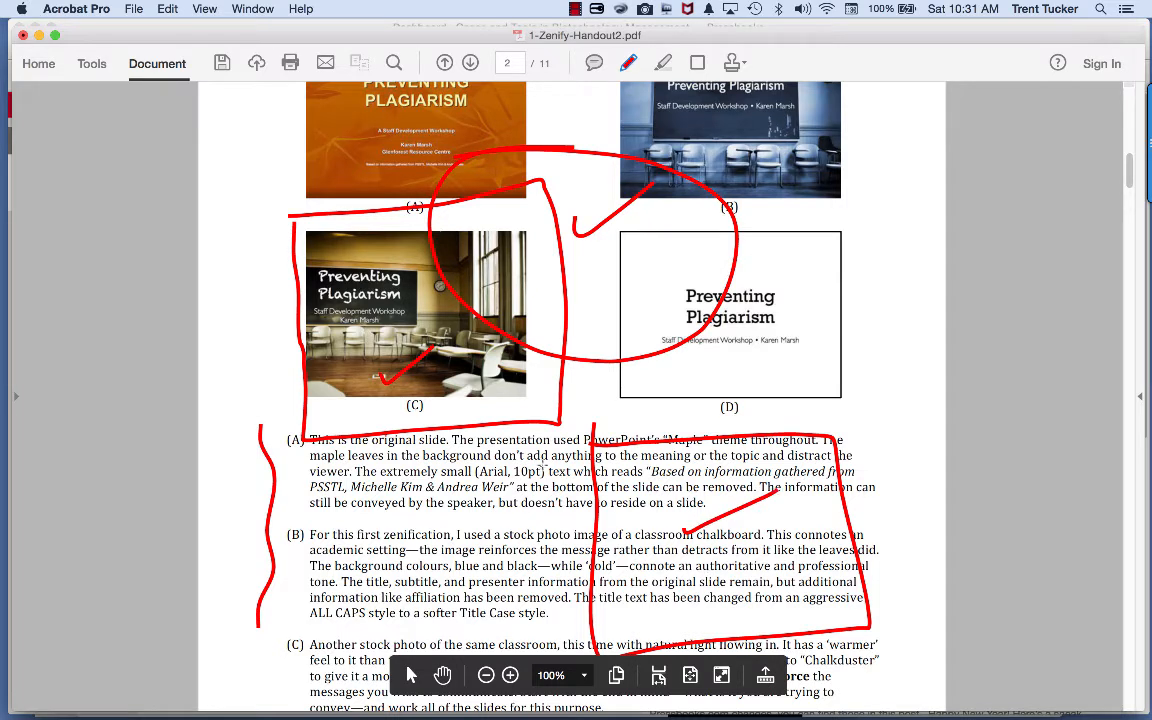
Step: Switch to Finder and examine the pixel dimensions of Zenify-PPSlides-1.png and Zenify-PPSlides-1sm.png
key("super+Tab")
key("super+Tab")
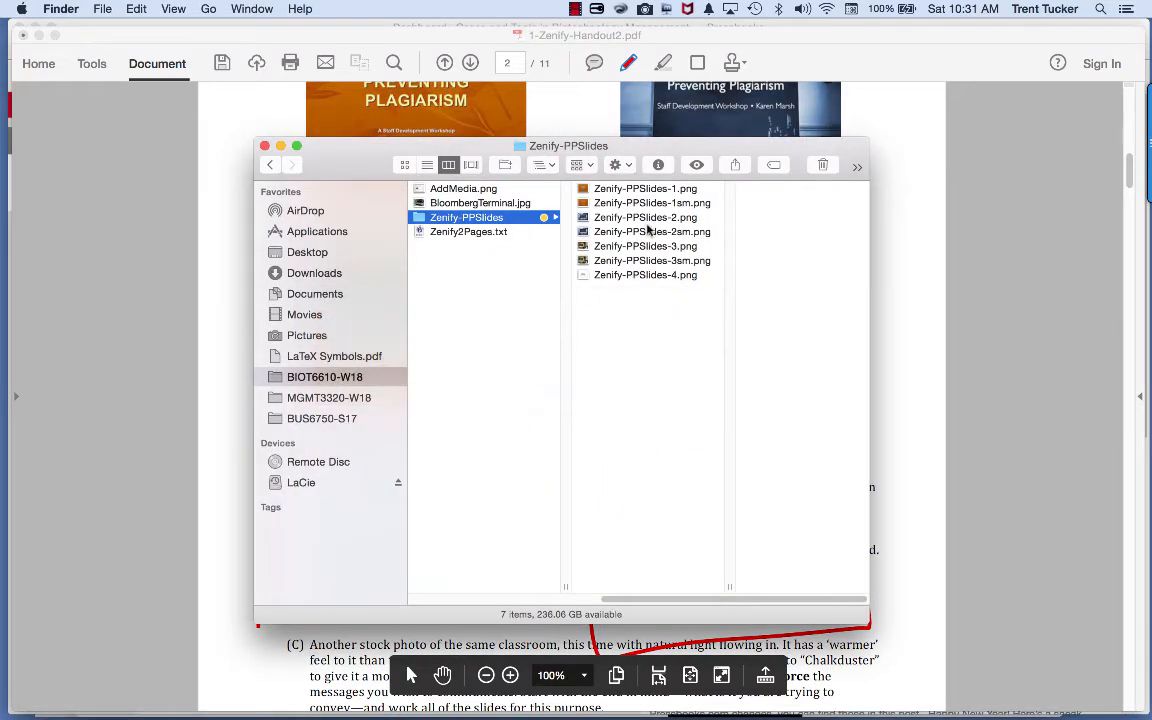
left_click(668, 190)
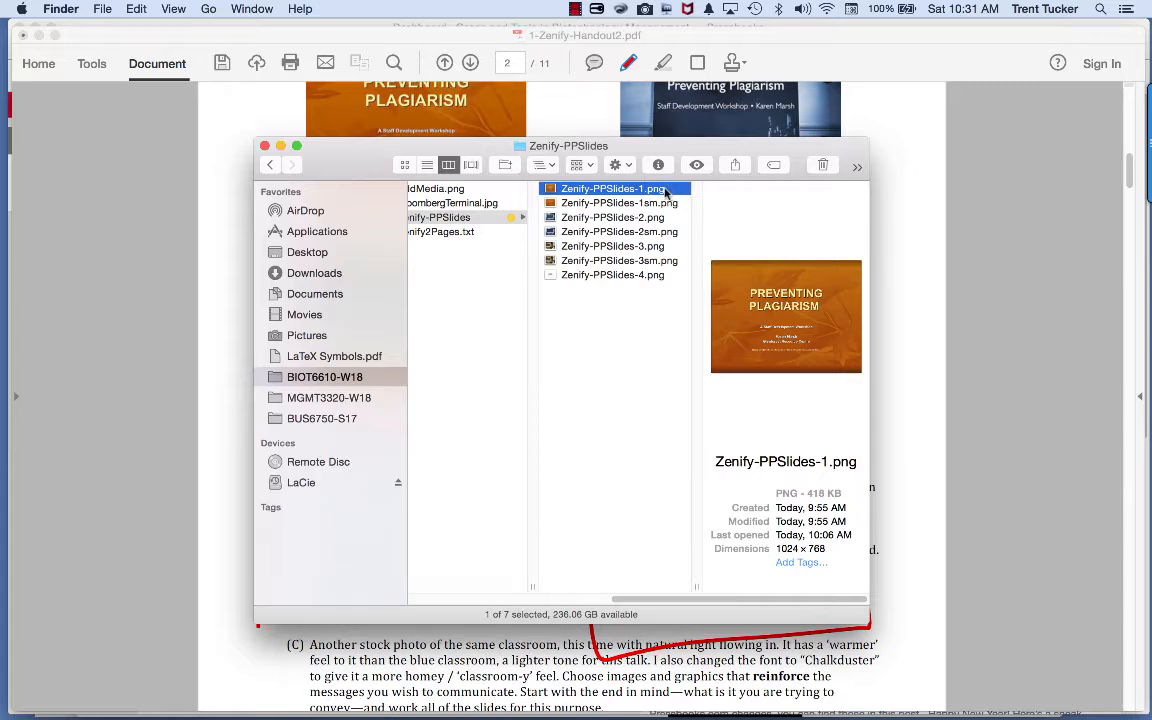
double_click(787, 549)
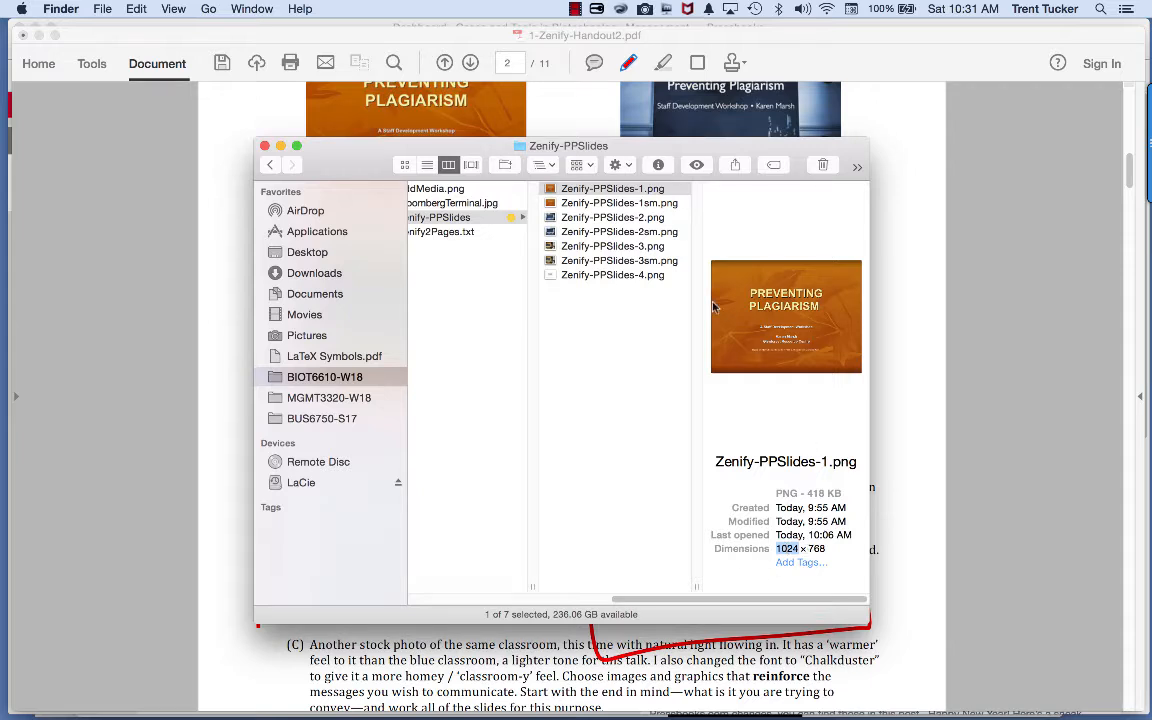
left_click(674, 205)
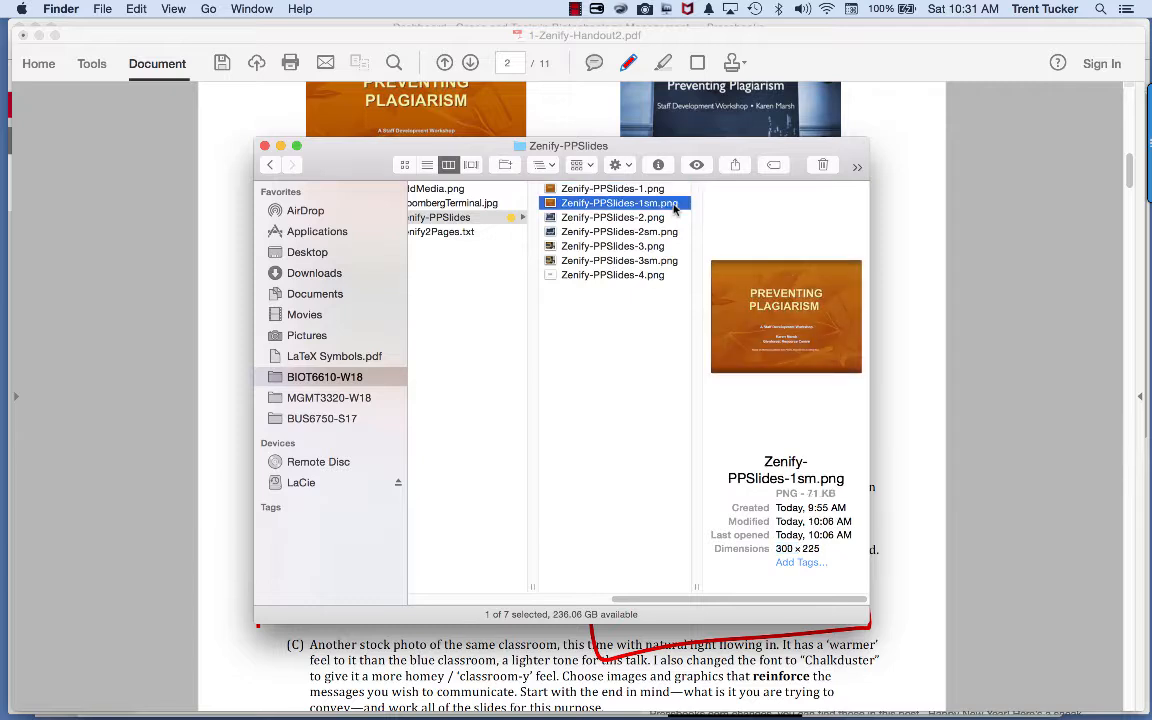
double_click(781, 548)
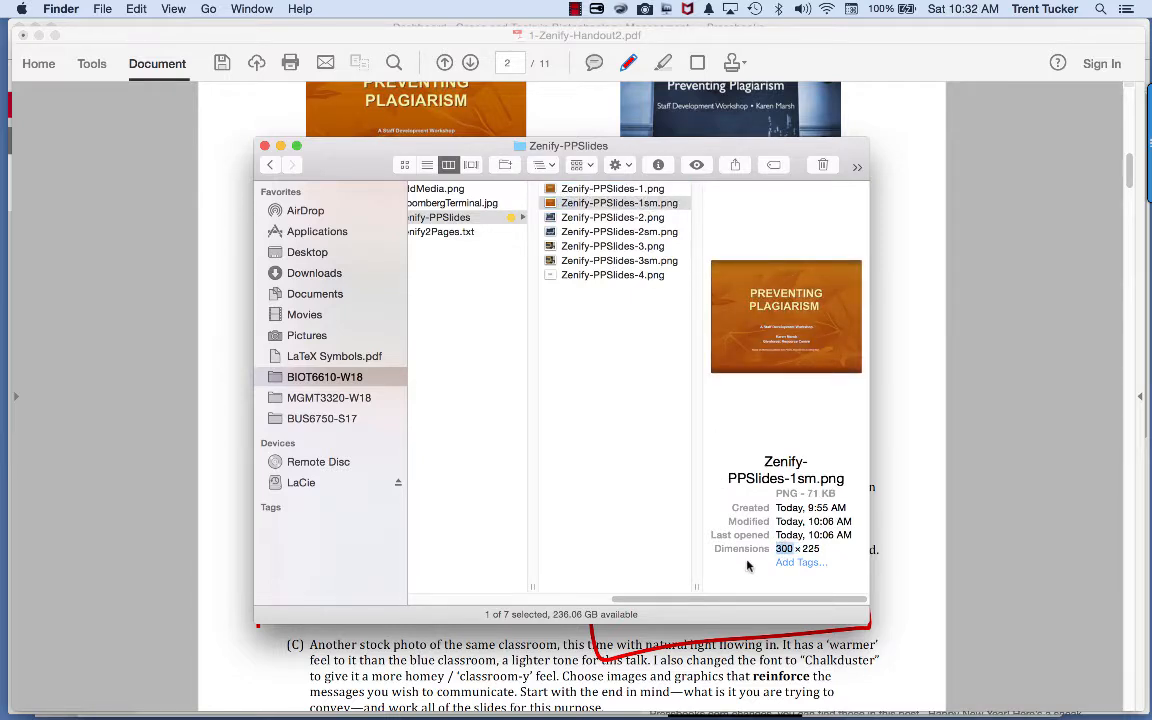
Step: Open Zenify-PPSlides-4.png in Preview and duplicate it
left_click(622, 276)
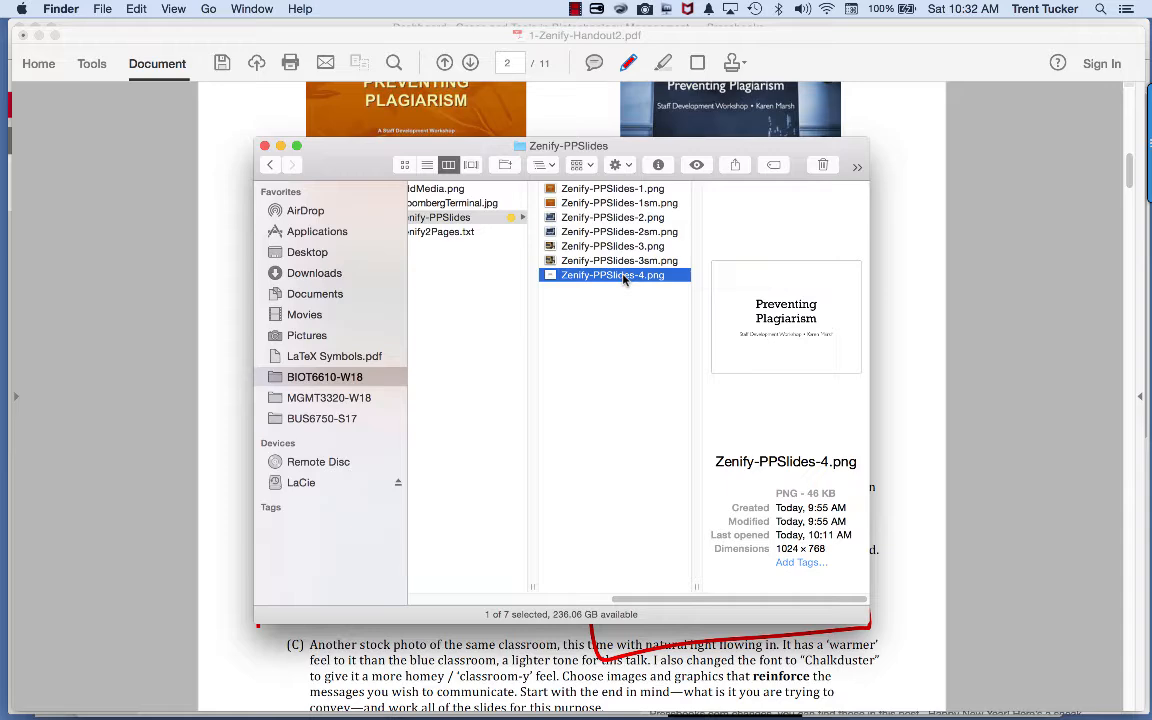
double_click(624, 276)
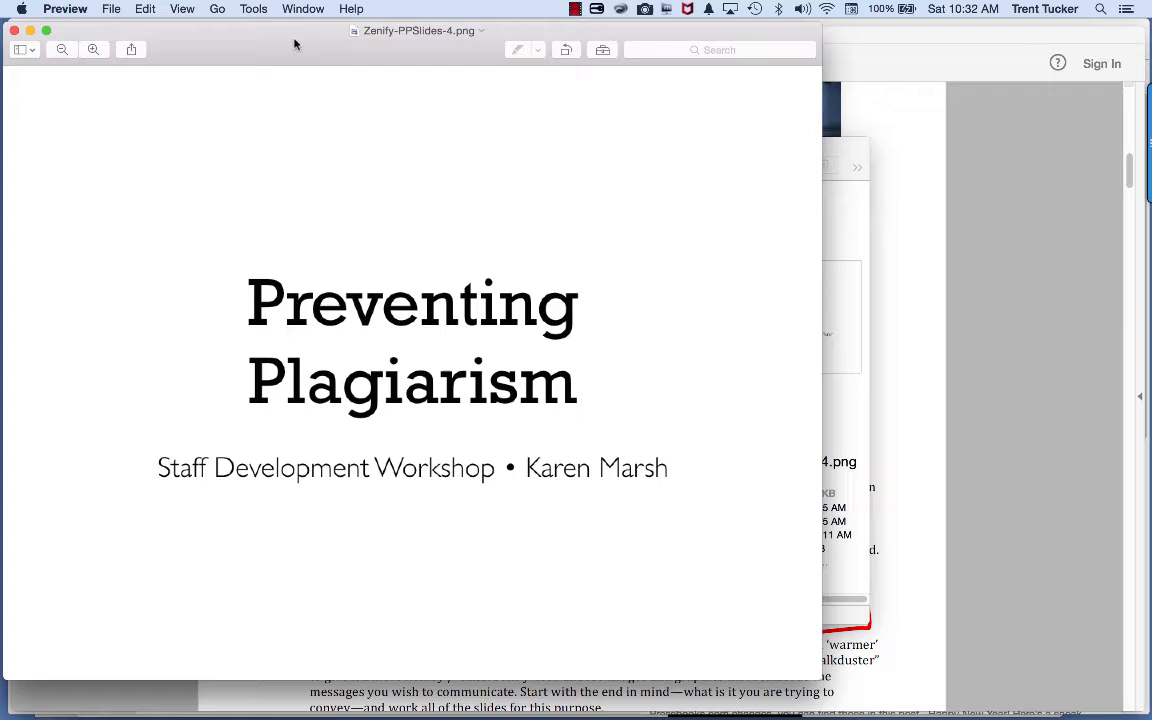
left_click(111, 9)
left_click(130, 126)
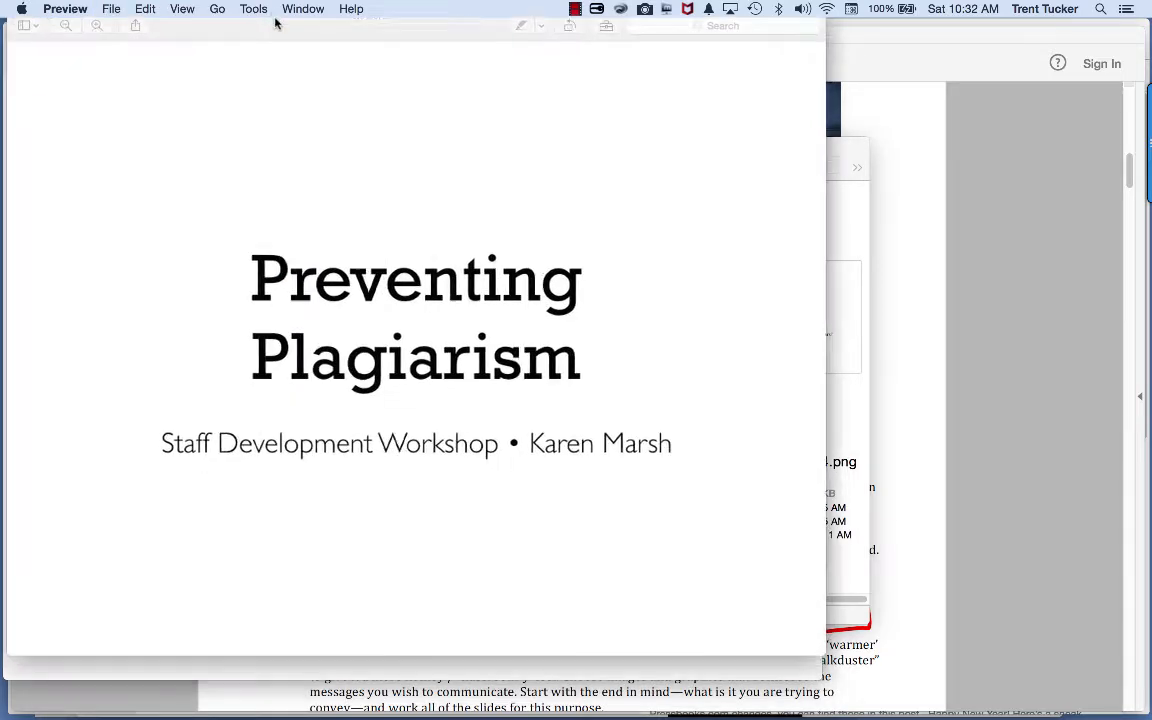
Step: Rename the duplicated image as Zenify-PPSlides-4sm.png
left_click_drag(444, 49, 502, 50)
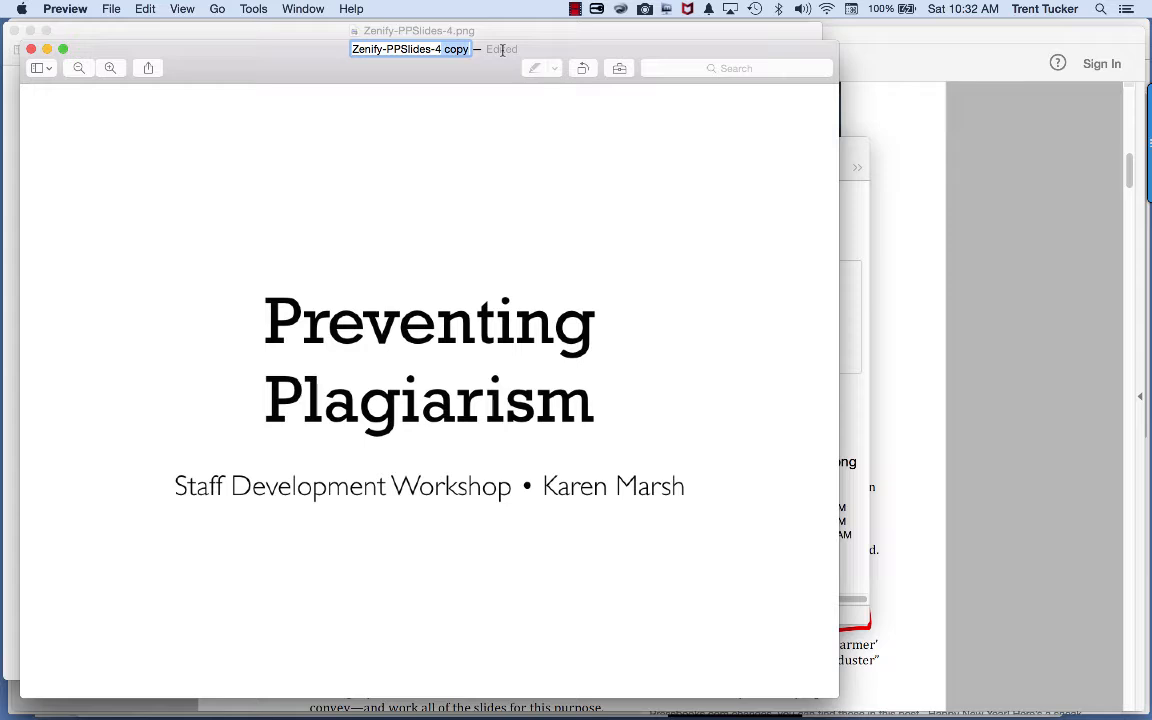
type("sm")
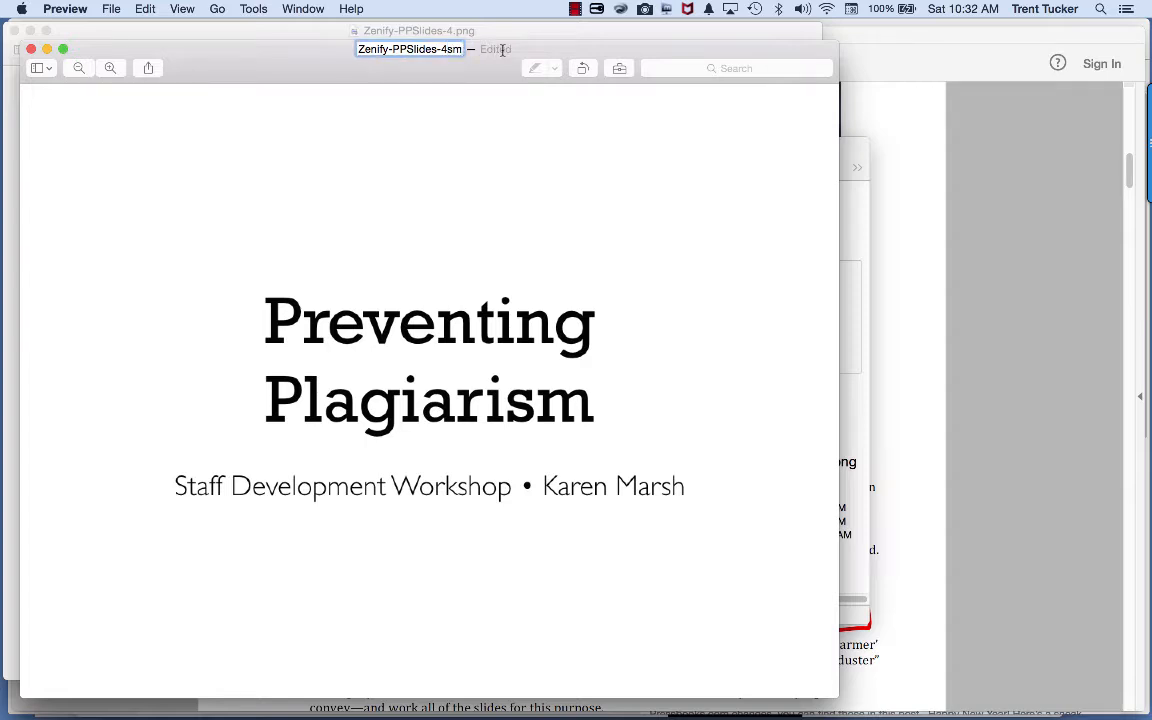
type(".png")
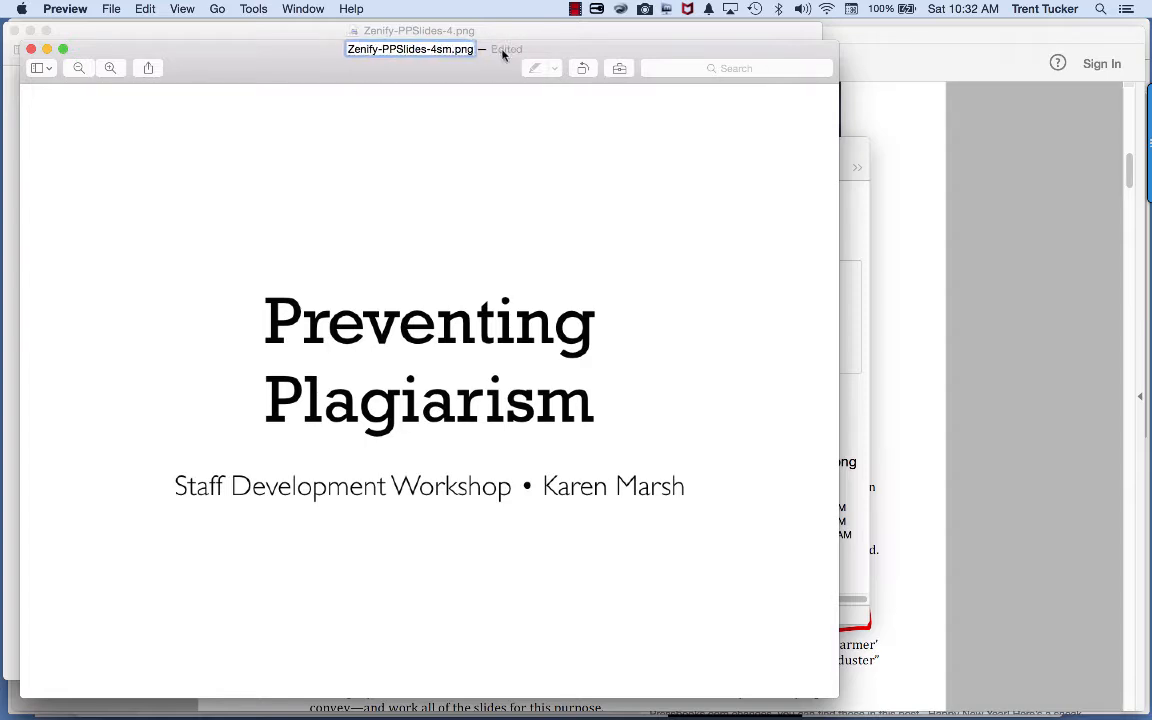
key("Return")
Step: Resize the image proportionally to a width of 300 pixels
left_click(256, 9)
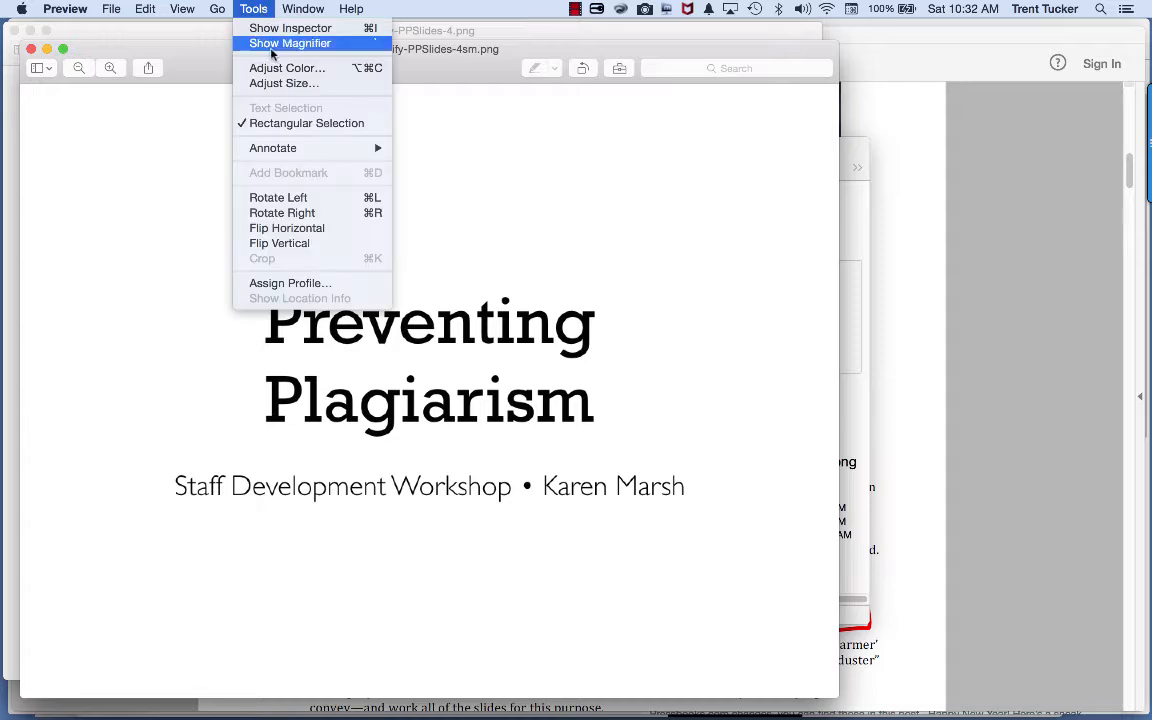
left_click(275, 85)
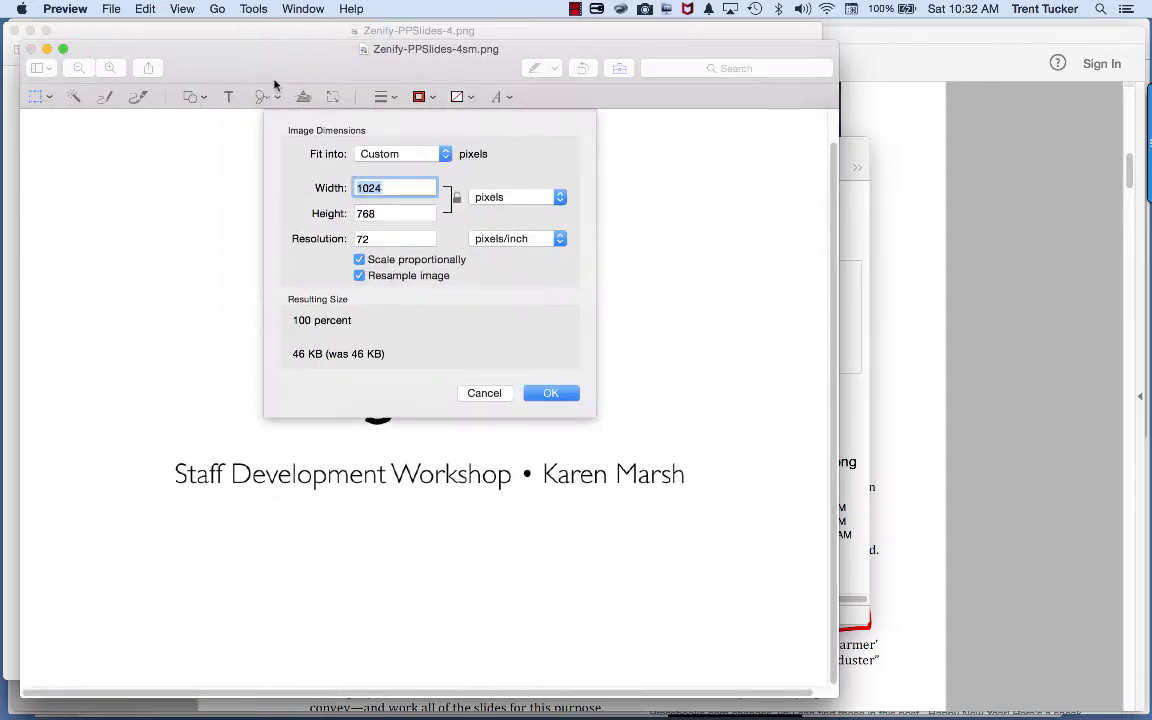
type("300")
key("Return")
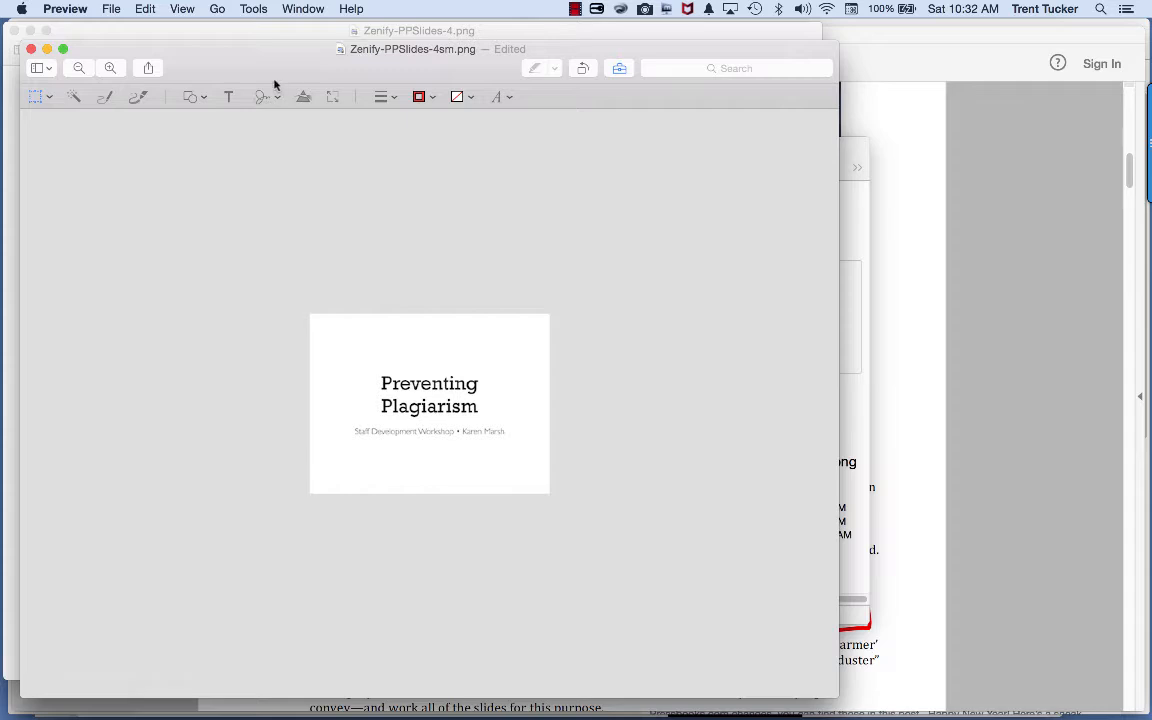
Step: Close both open slide images in Preview and check the pixel dimensions of Zenify-PPSlides-4sm.png in Finder
left_click(432, 97)
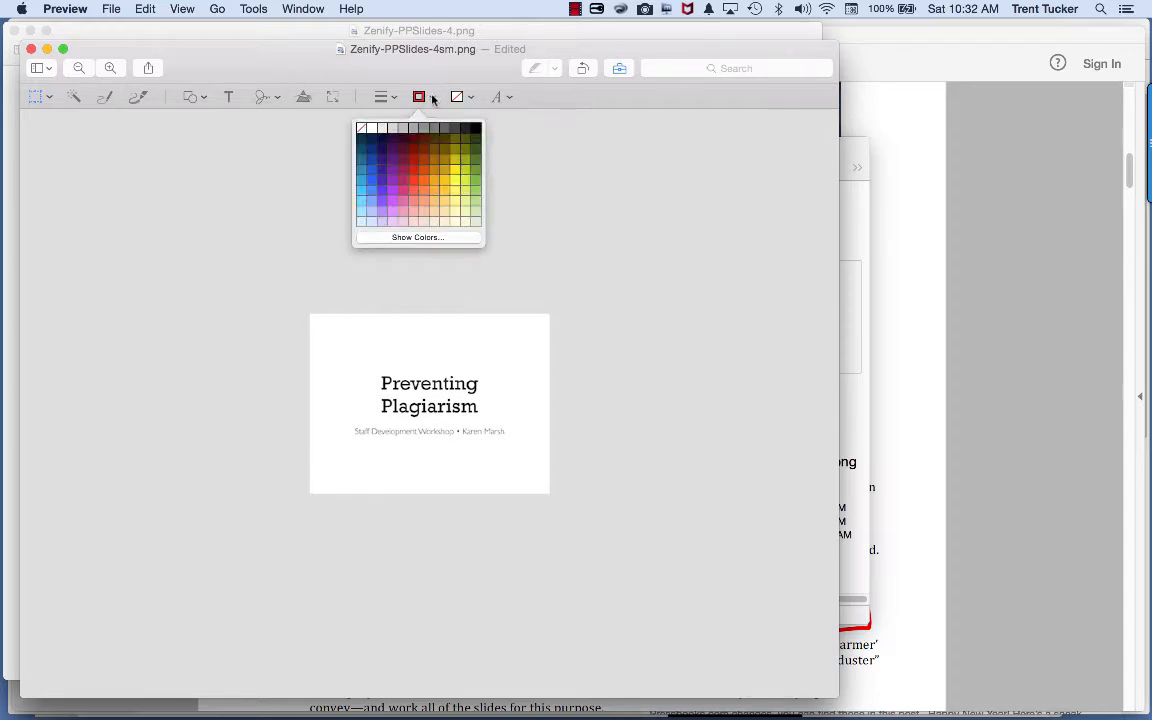
left_click(433, 98)
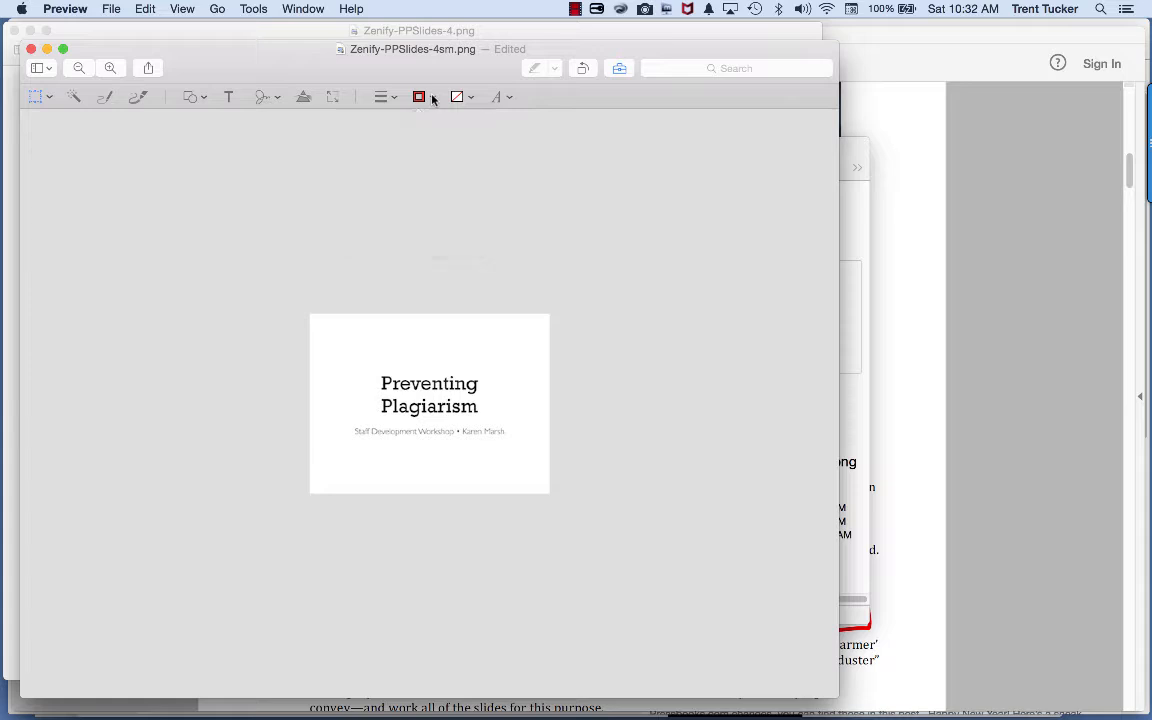
left_click(31, 49)
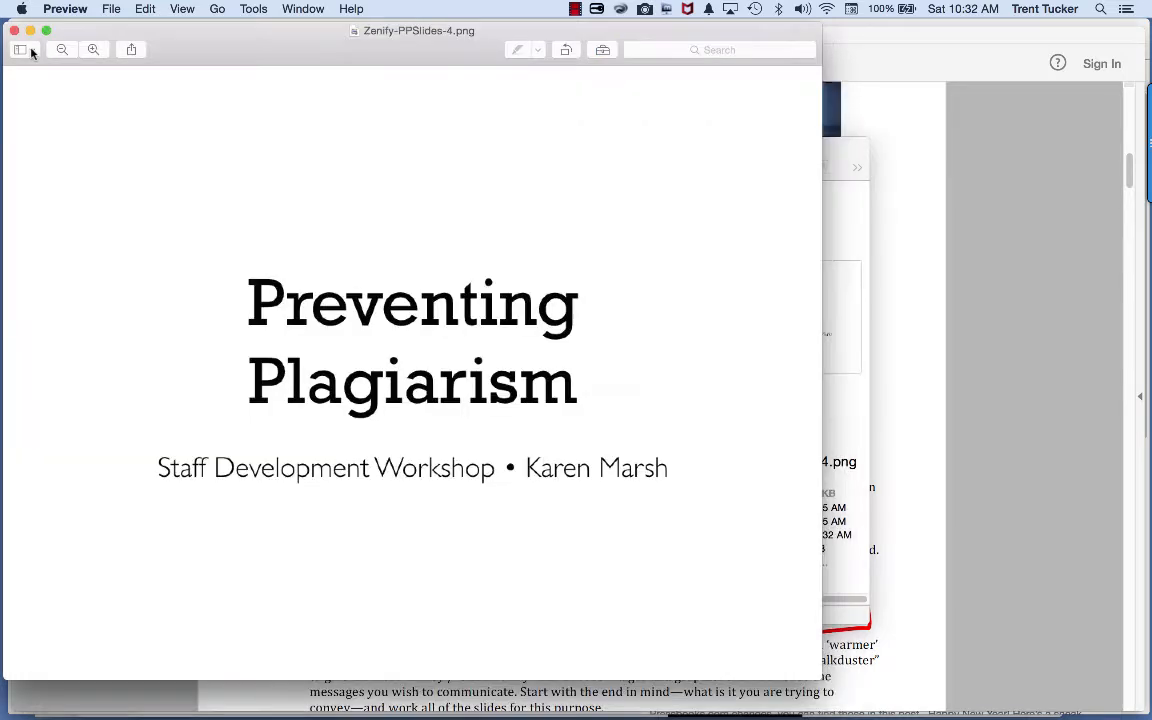
key("super+w")
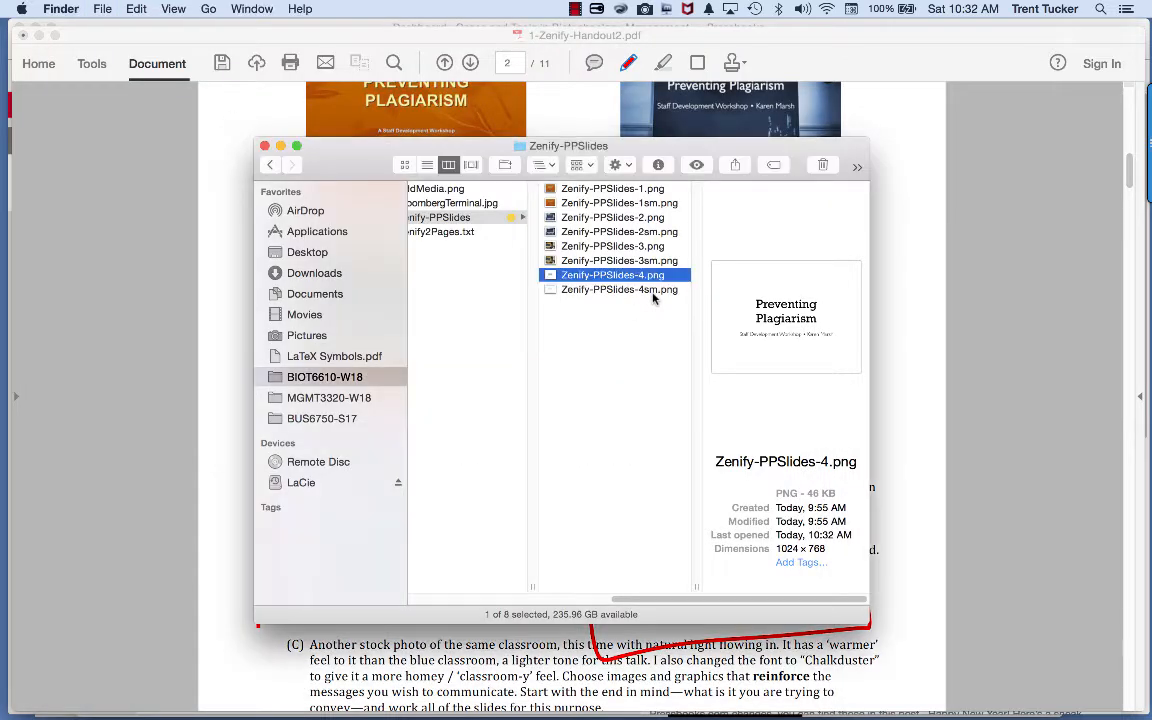
left_click(652, 291)
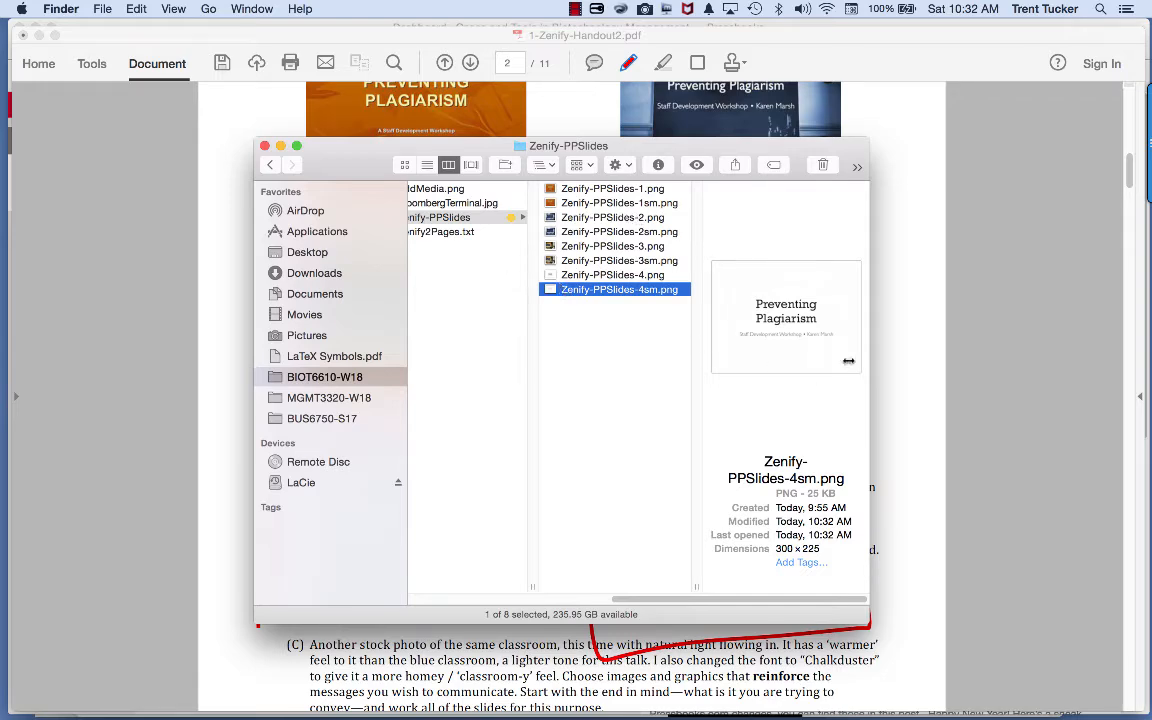
Step: Return to 1-Zenify-Handout2.pdf in Acrobat Pro and review the marked-up first page
left_click(894, 352)
scroll(894, 352, "up", 10)
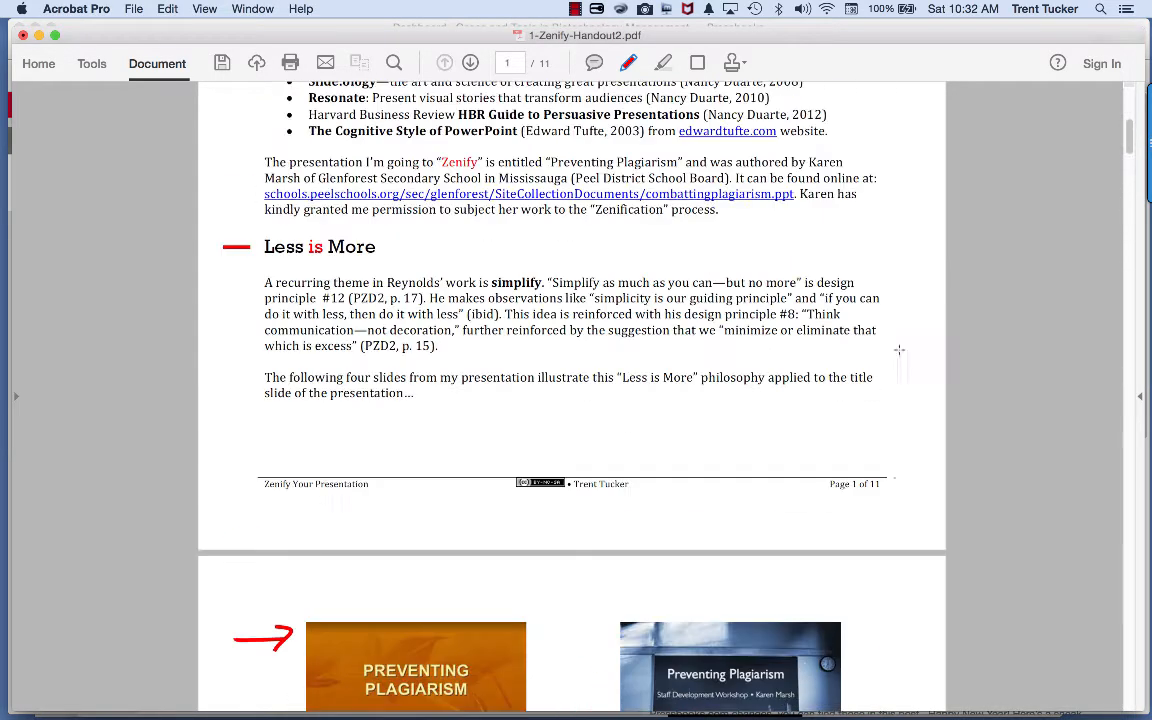
scroll(530, 220, "up", 8)
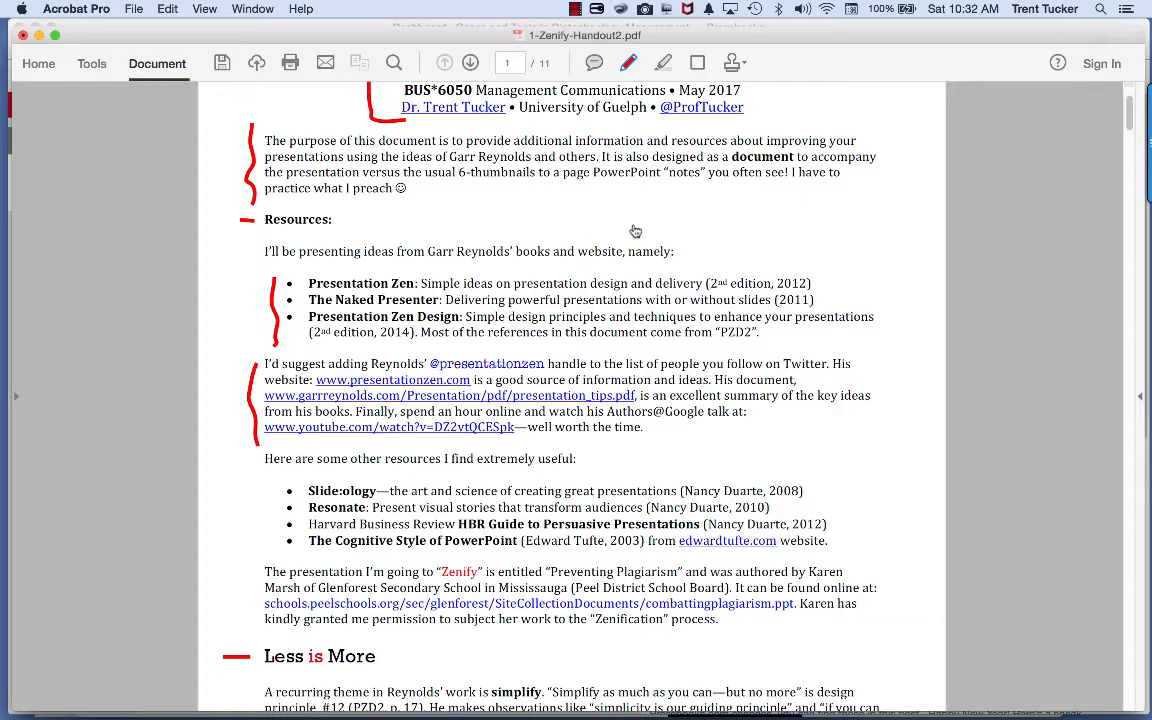
Step: Switch to BBEdit and review Zenify2Pages.txt, including its title lines, purpose paragraph, slide placeholder line and slide descriptions (A) to (D)
key("super+Tab")
key("super+Tab")
key("super+Tab")
key("super+Tab")
scroll(620, 256, "up", 10)
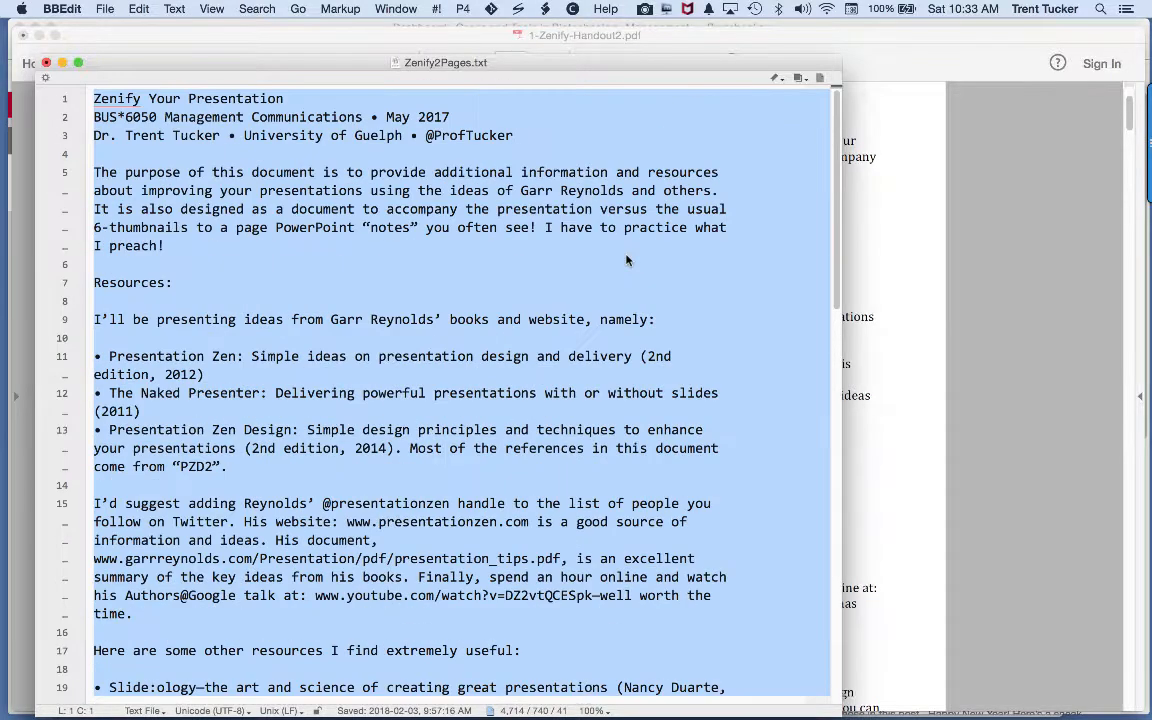
left_click(626, 254)
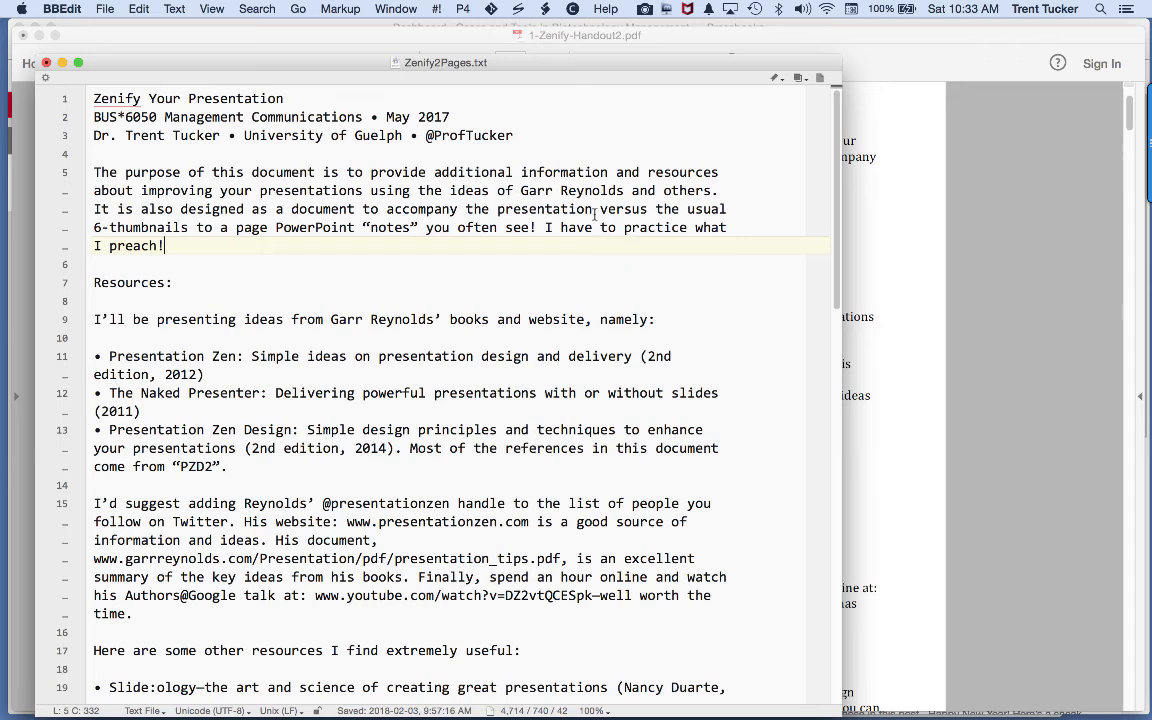
left_click(93, 98)
left_click_drag(93, 98, 520, 136)
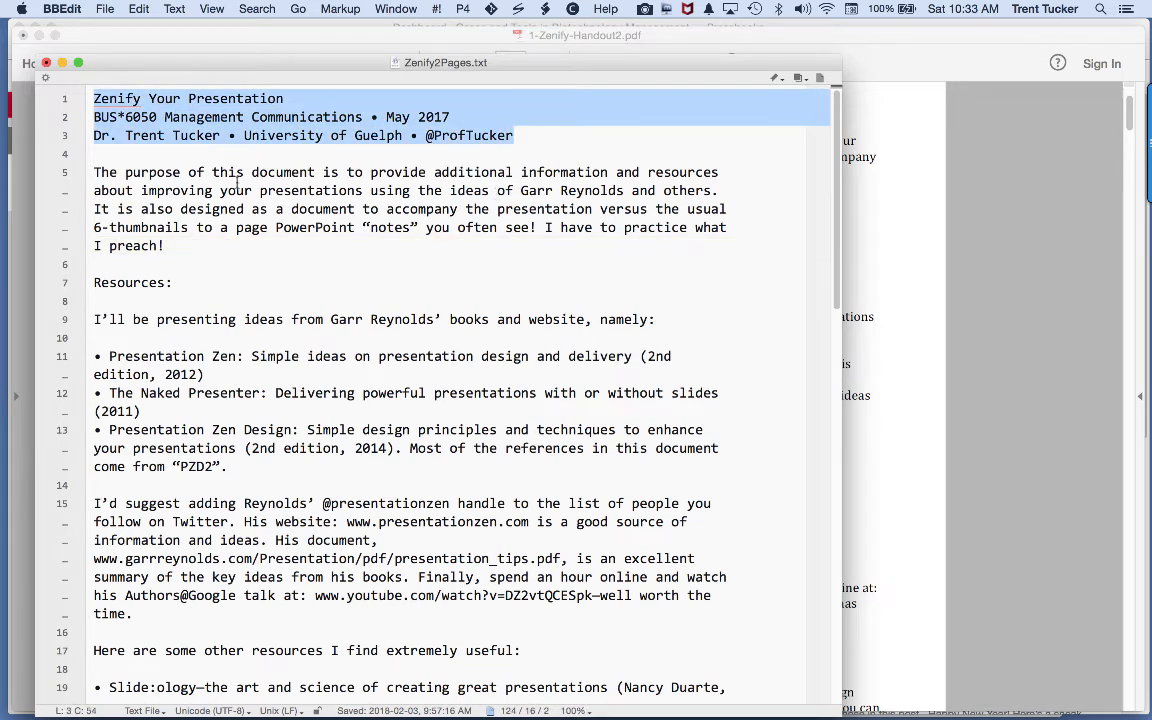
left_click_drag(94, 172, 180, 238)
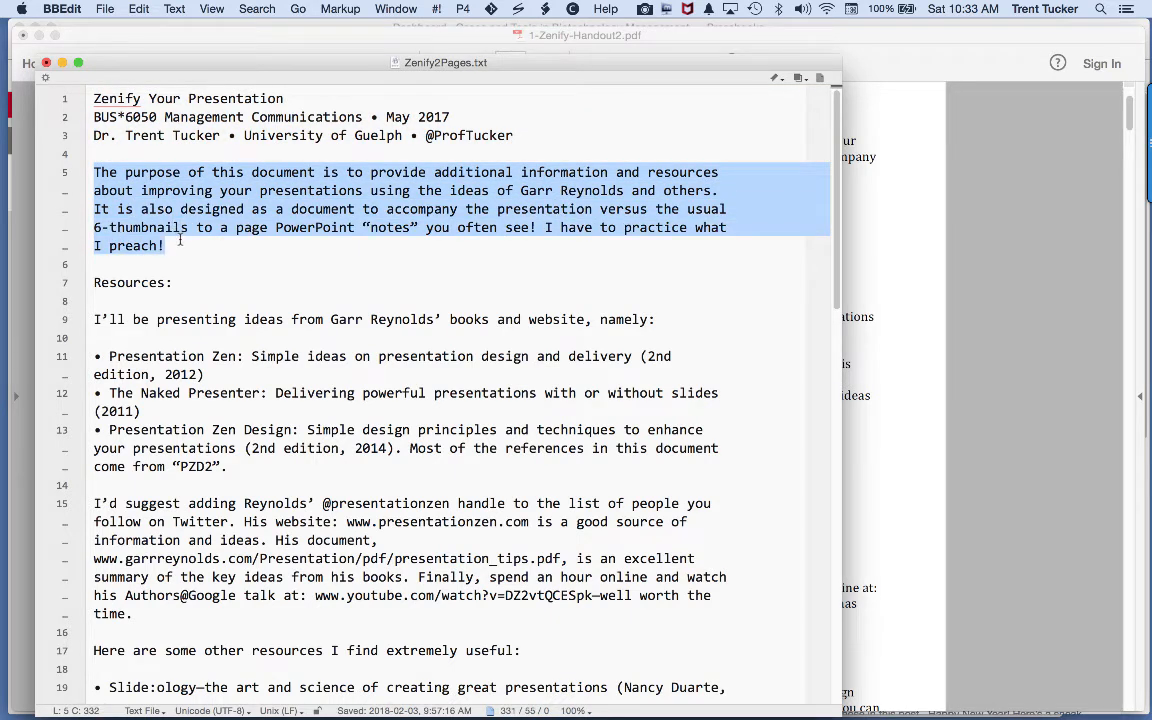
scroll(180, 238, "down", 5)
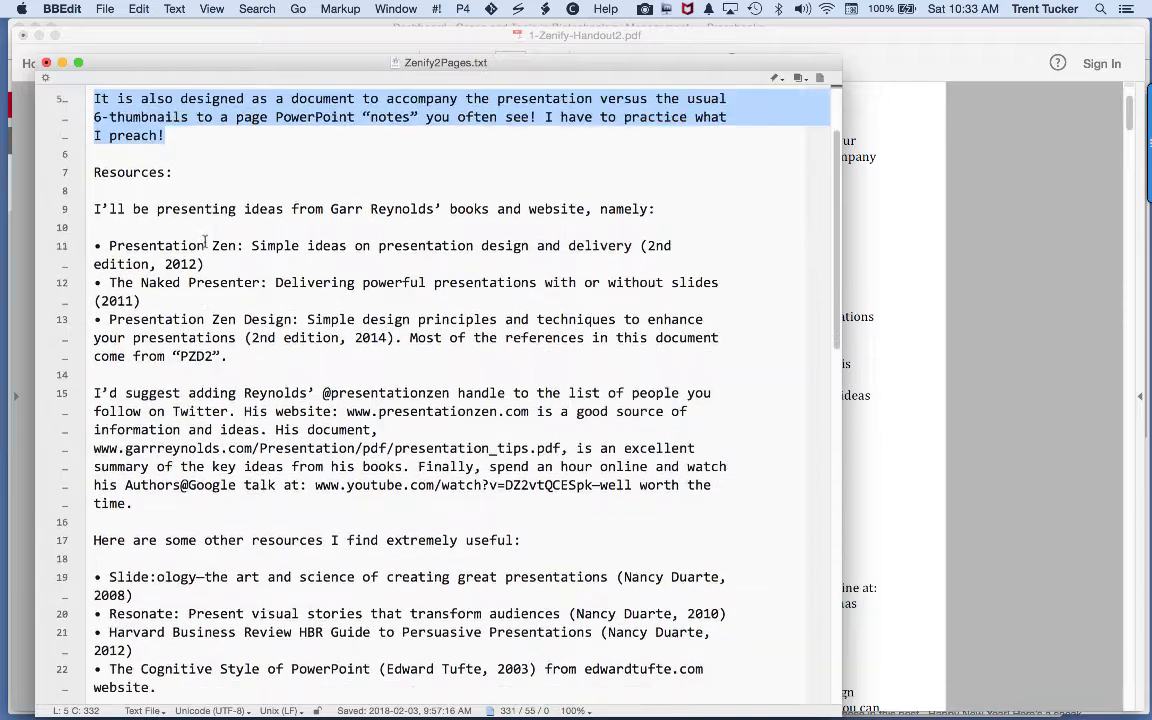
scroll(207, 244, "down", 6)
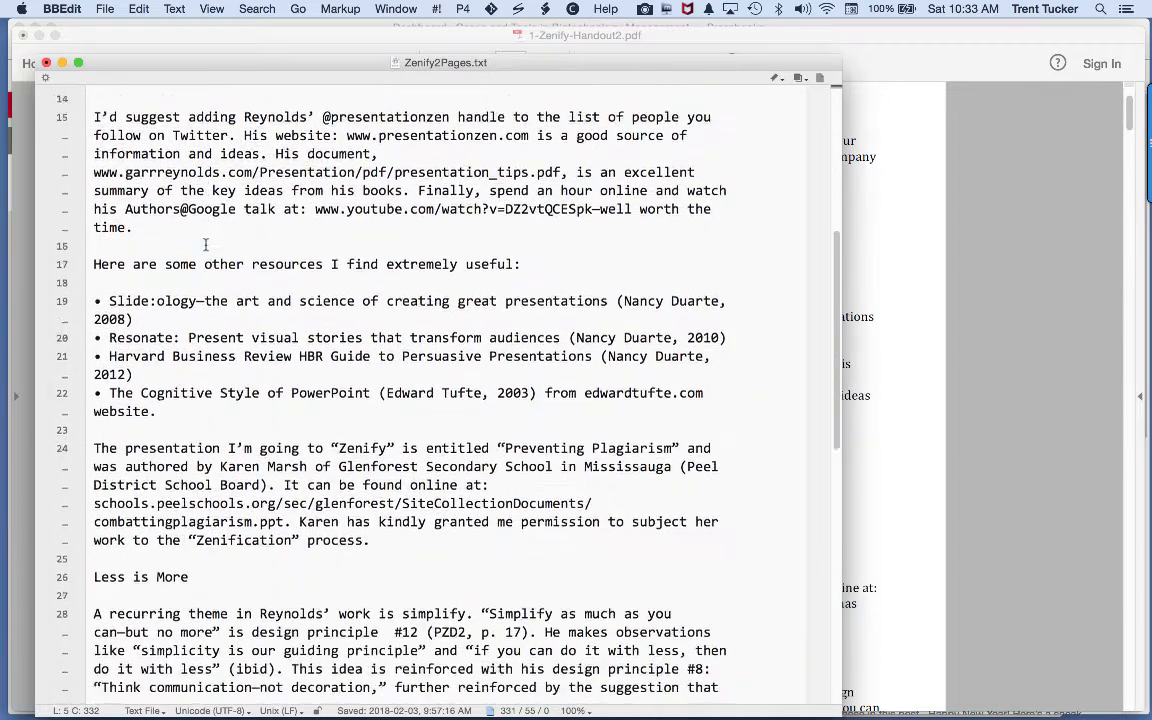
scroll(230, 272, "down", 10)
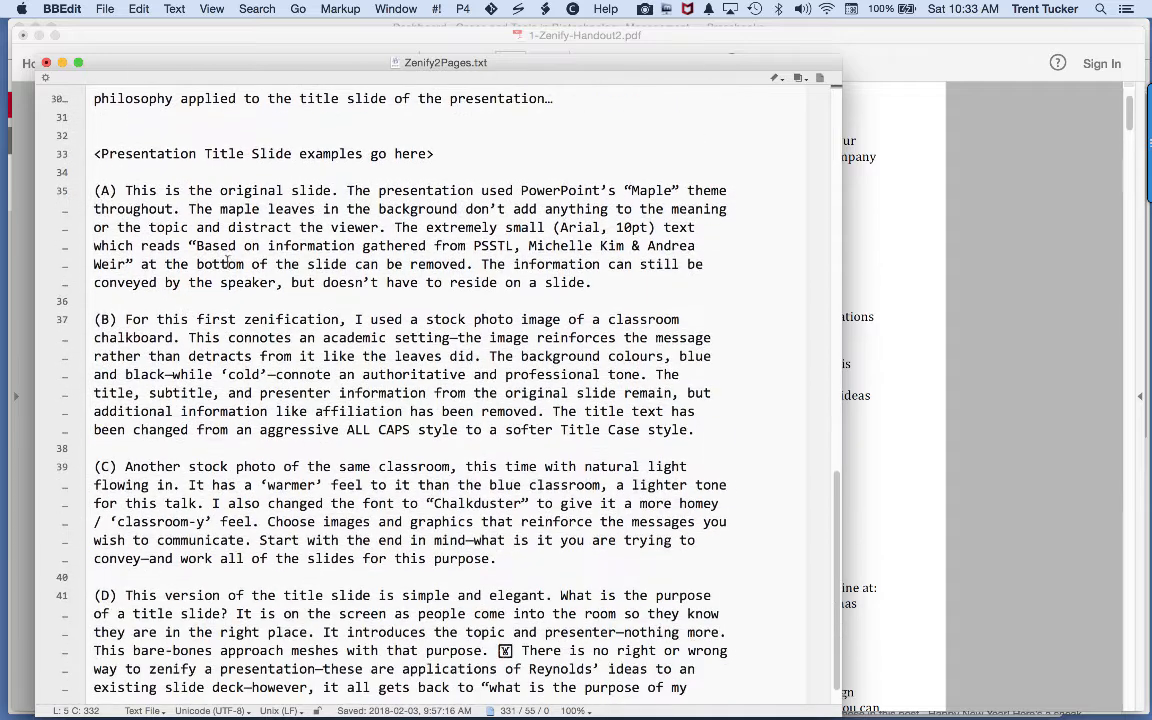
triple_click(207, 148)
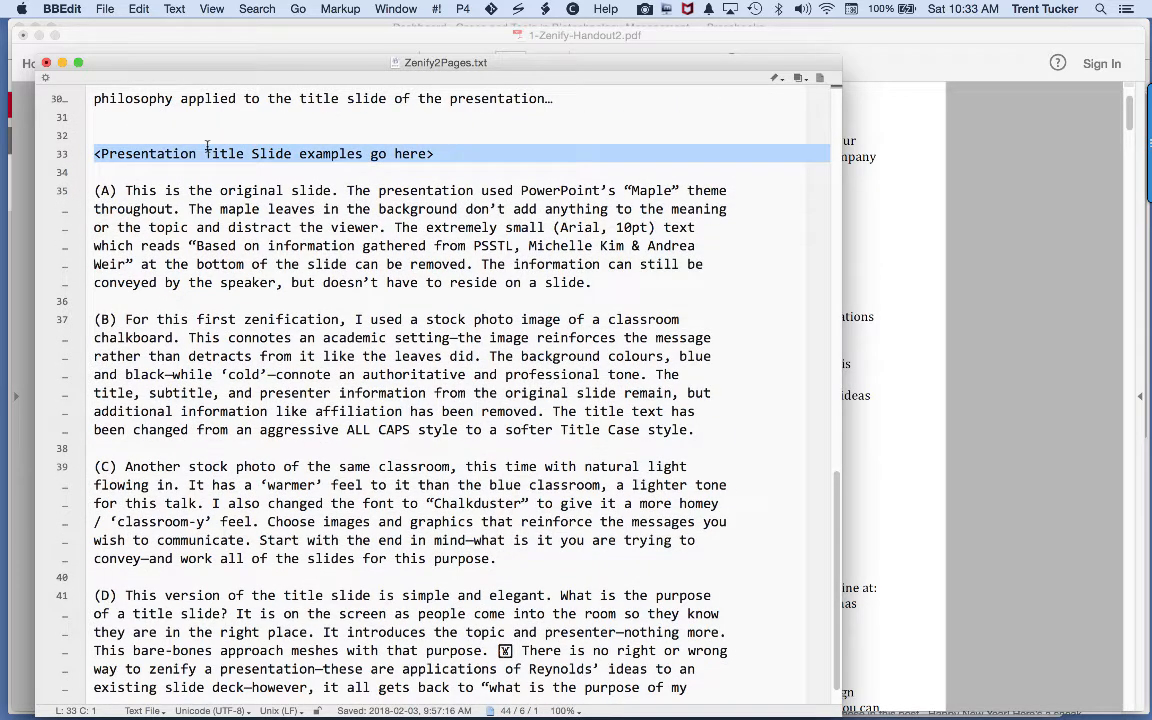
scroll(250, 182, "down", 1)
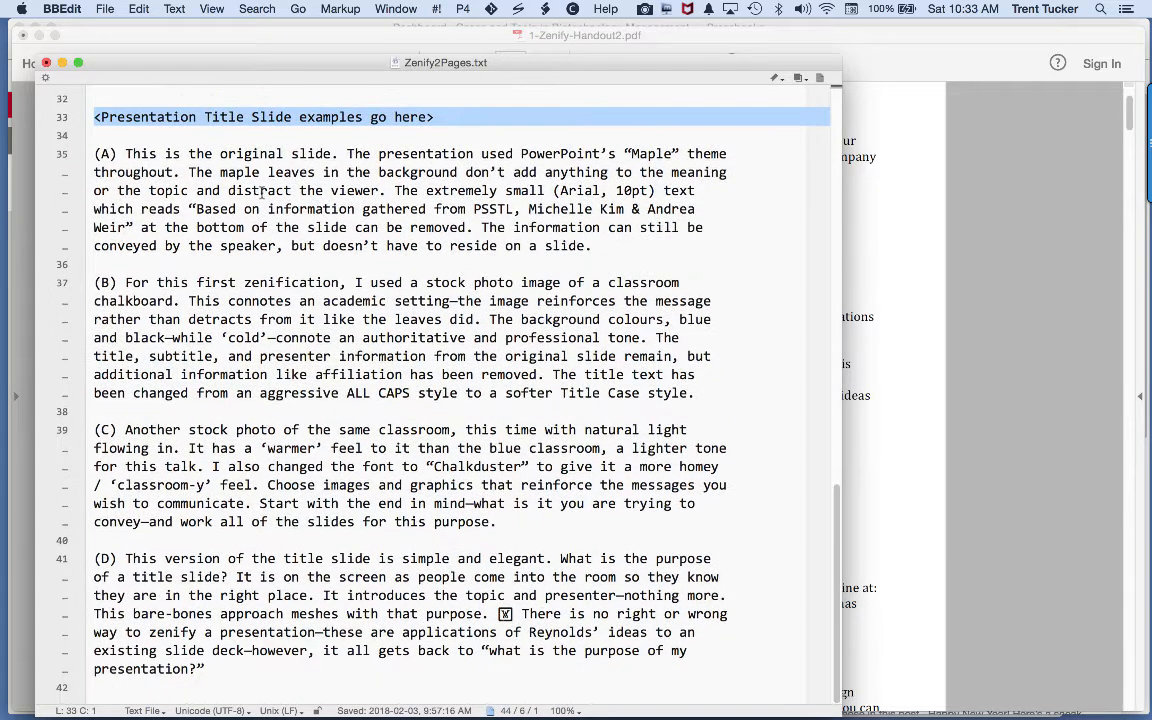
scroll(262, 196, "up", 15)
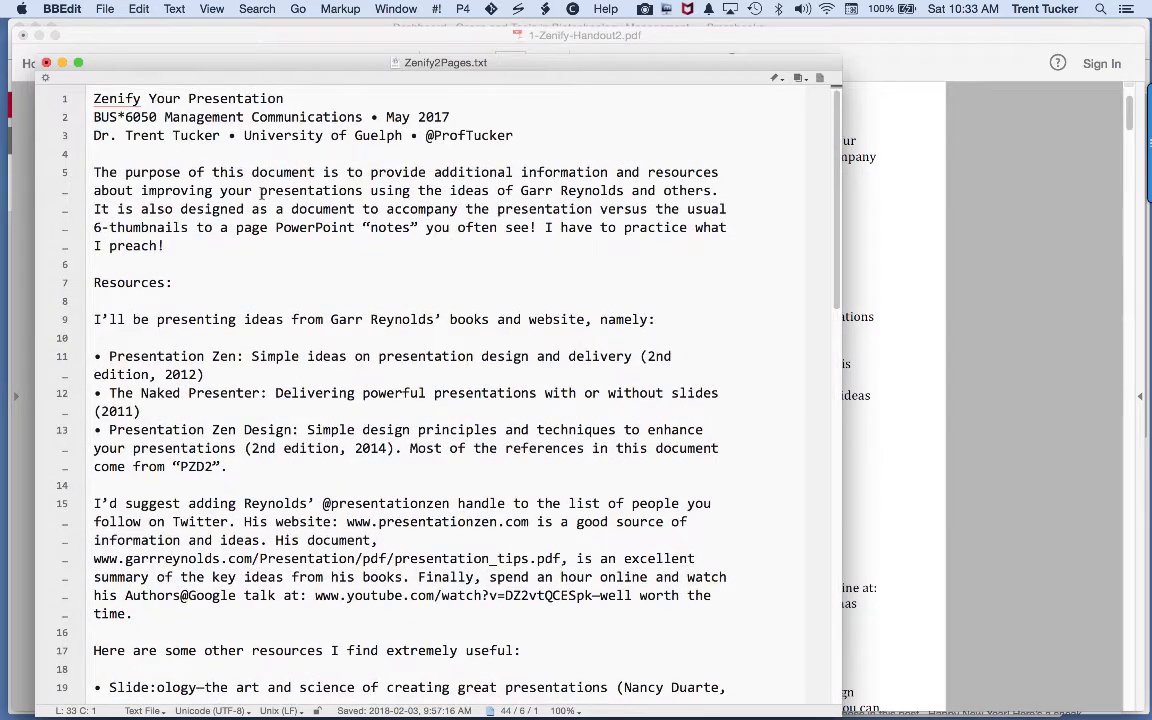
Step: Copy the entire text of Zenify2Pages.txt and switch to the Pressbooks dashboard in Firefox
key("super+a")
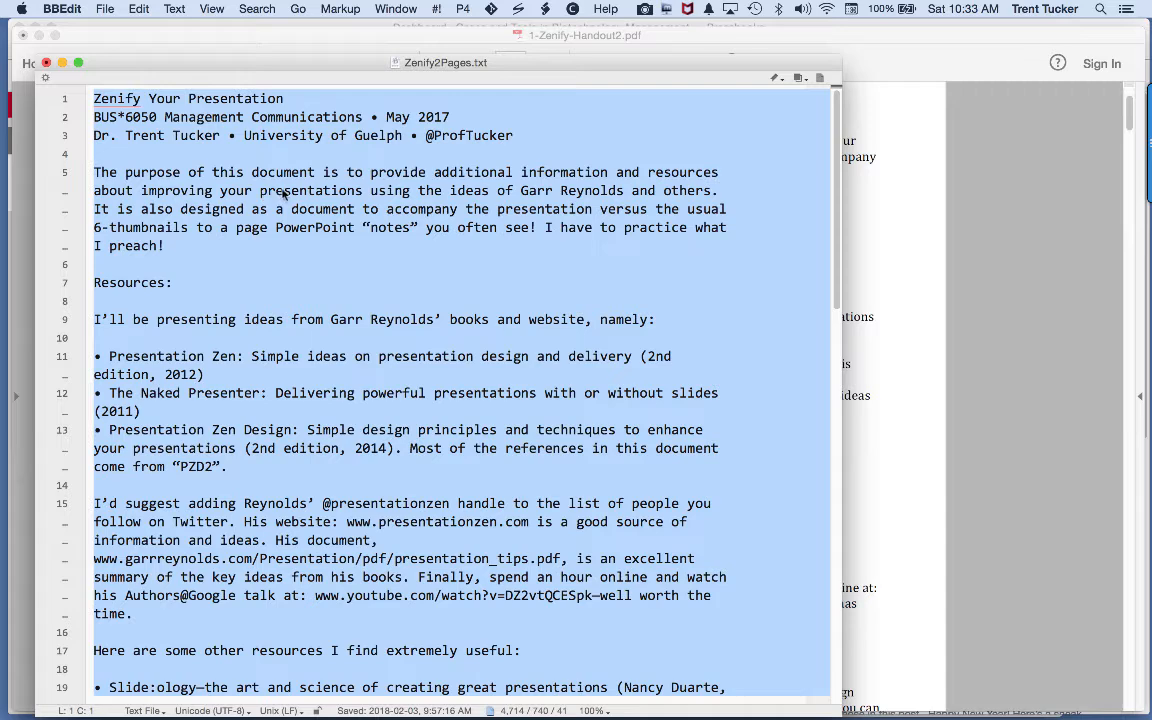
key("super+Tab")
key("super+Tab")
key("super+Tab")
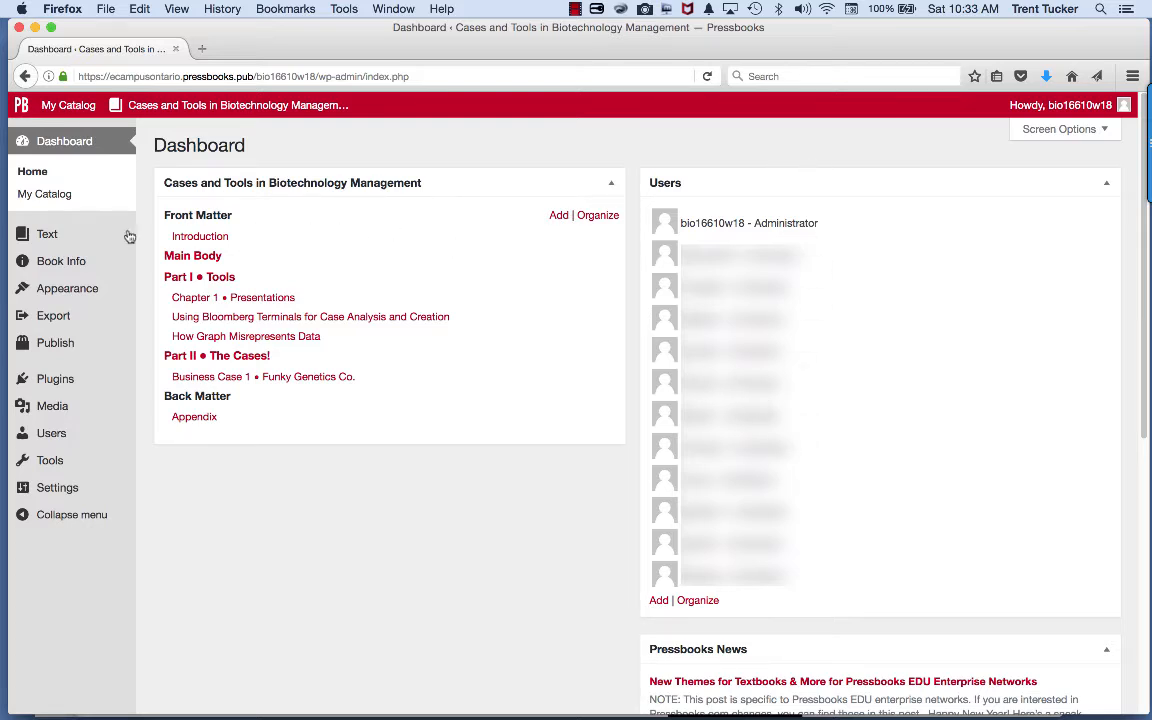
Step: Open the book's Organize page and examine its front matter, parts and chapters
mouse_move(48, 241)
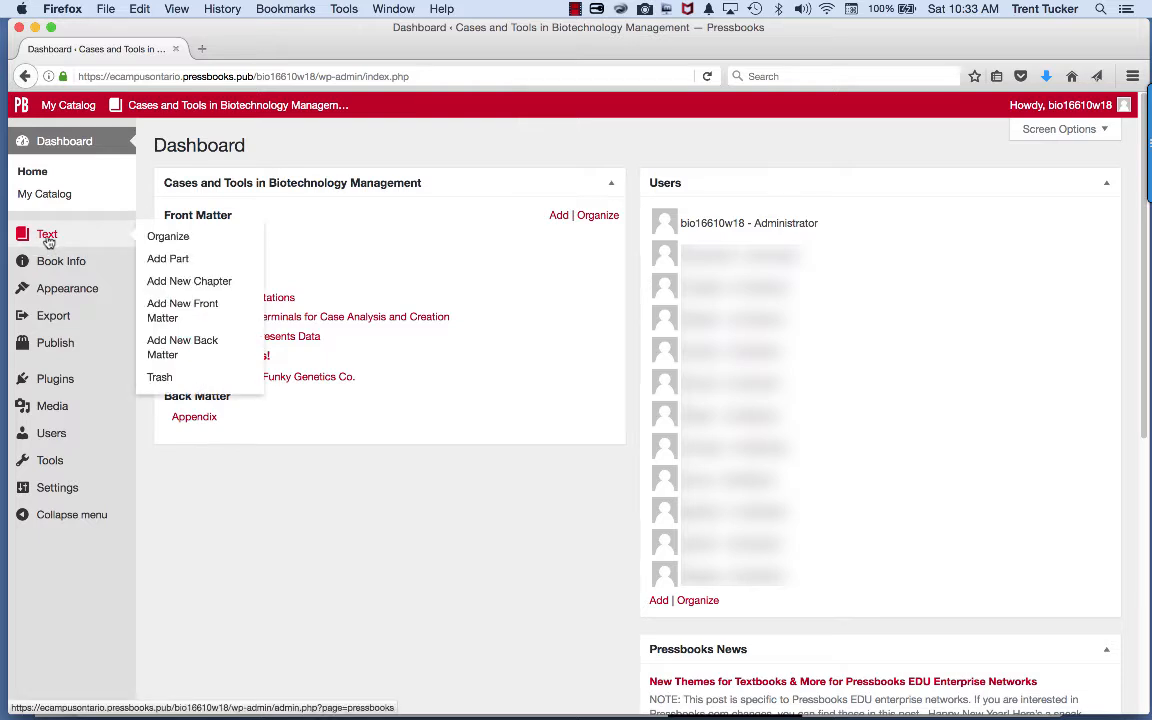
left_click(47, 238)
scroll(197, 372, "down", 3)
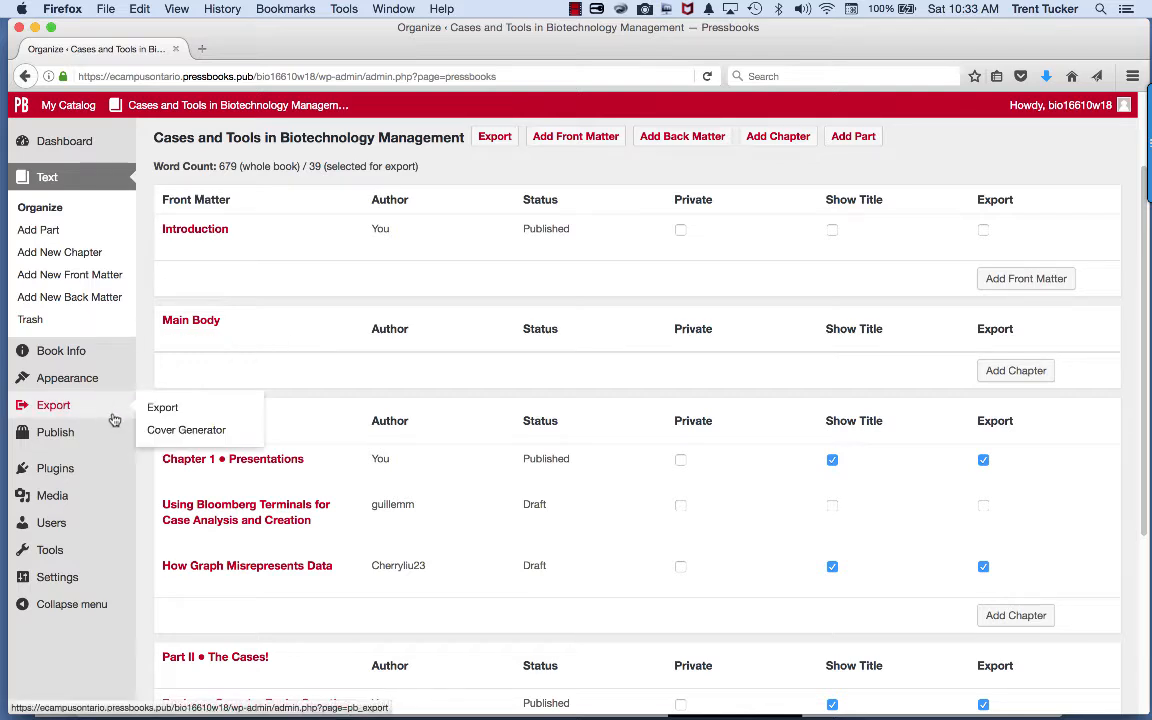
Step: Upload Zenify-PPSlides-1sm.png, Zenify-PPSlides-2sm.png, Zenify-PPSlides-3sm.png and Zenify-PPSlides-4sm.png from Finder to the book's media library
left_click(52, 496)
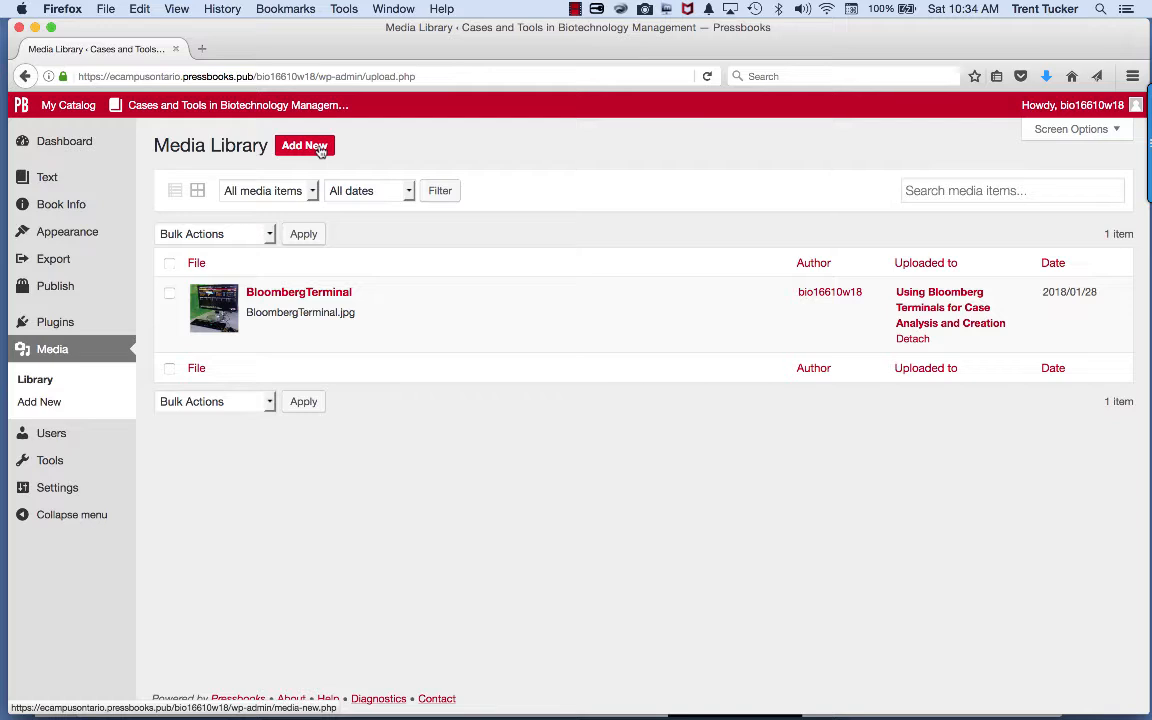
left_click(320, 147)
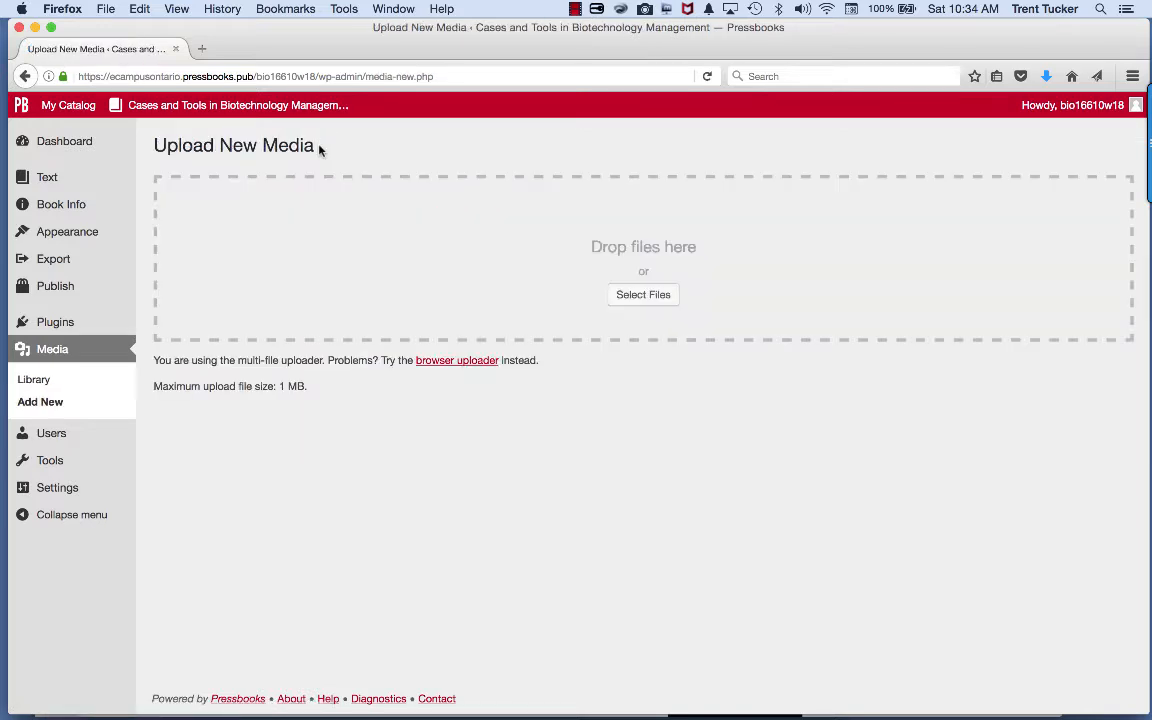
key("super+Tab")
key("super+Tab")
key("super+Tab")
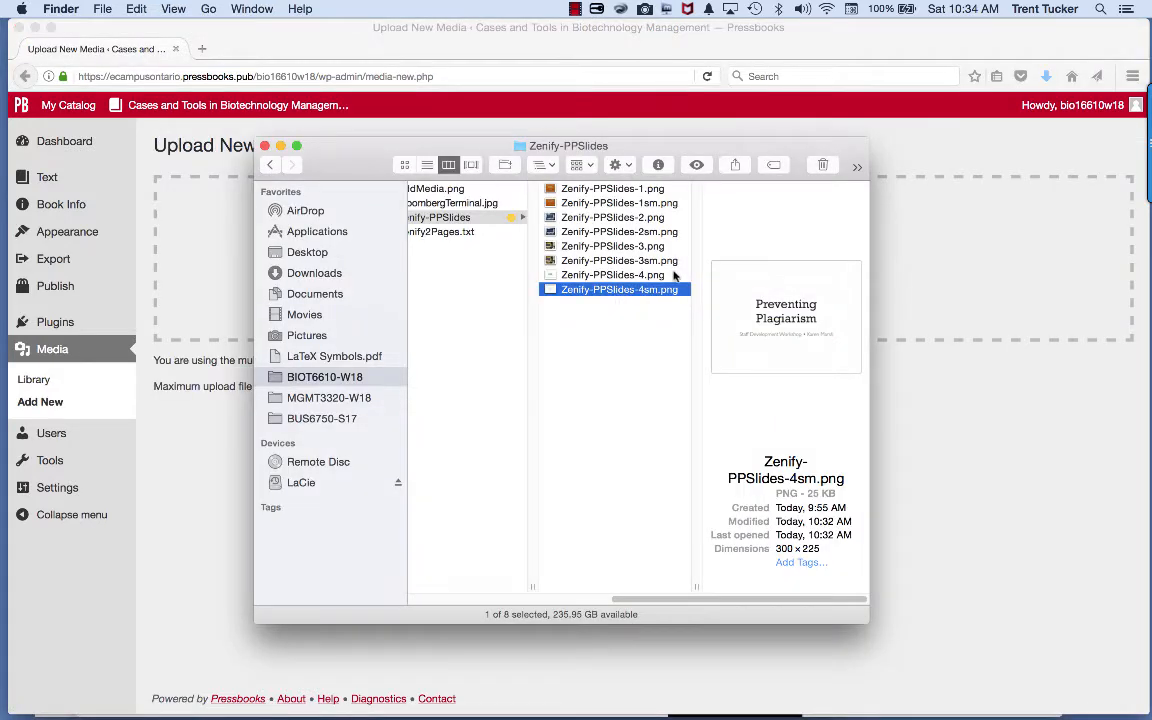
left_click(650, 260, "super")
left_click(650, 231, "super")
left_click(658, 203, "super")
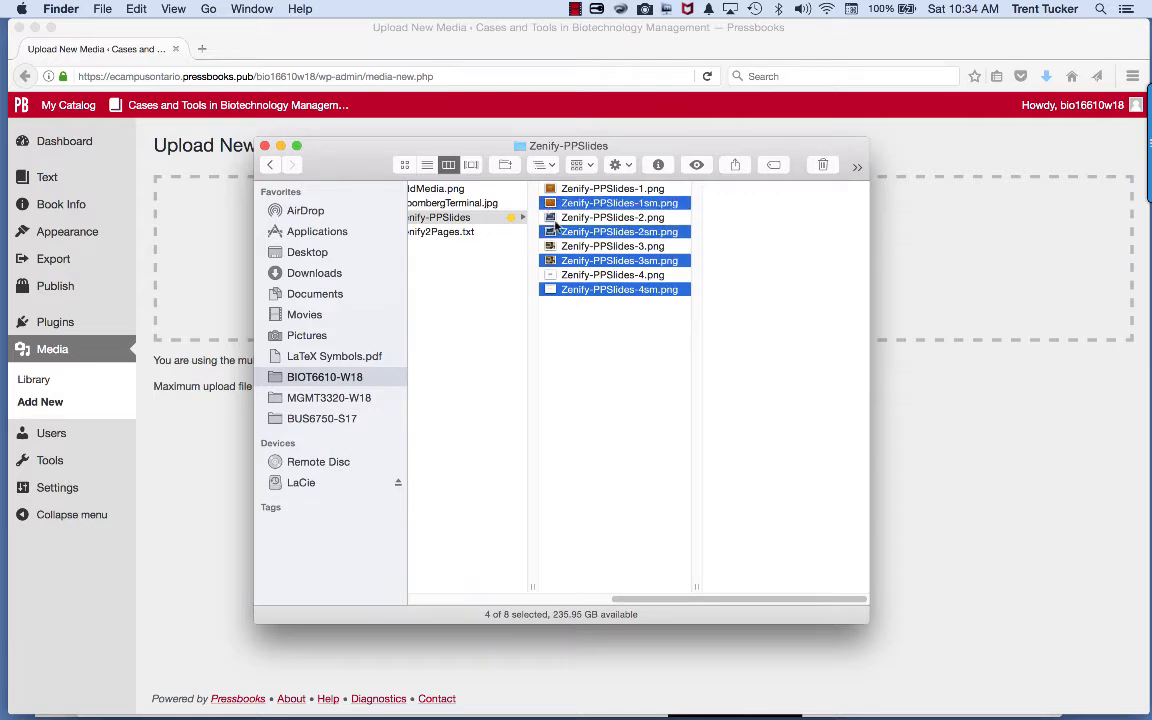
left_click_drag(557, 226, 968, 268)
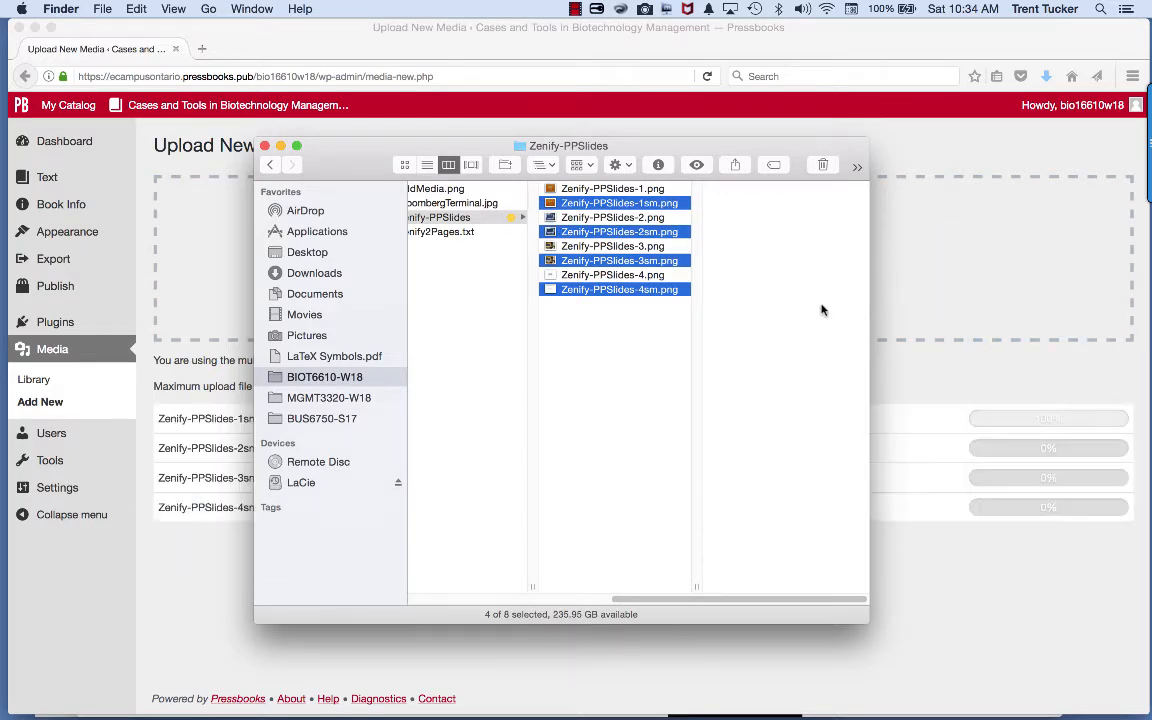
left_click(891, 387)
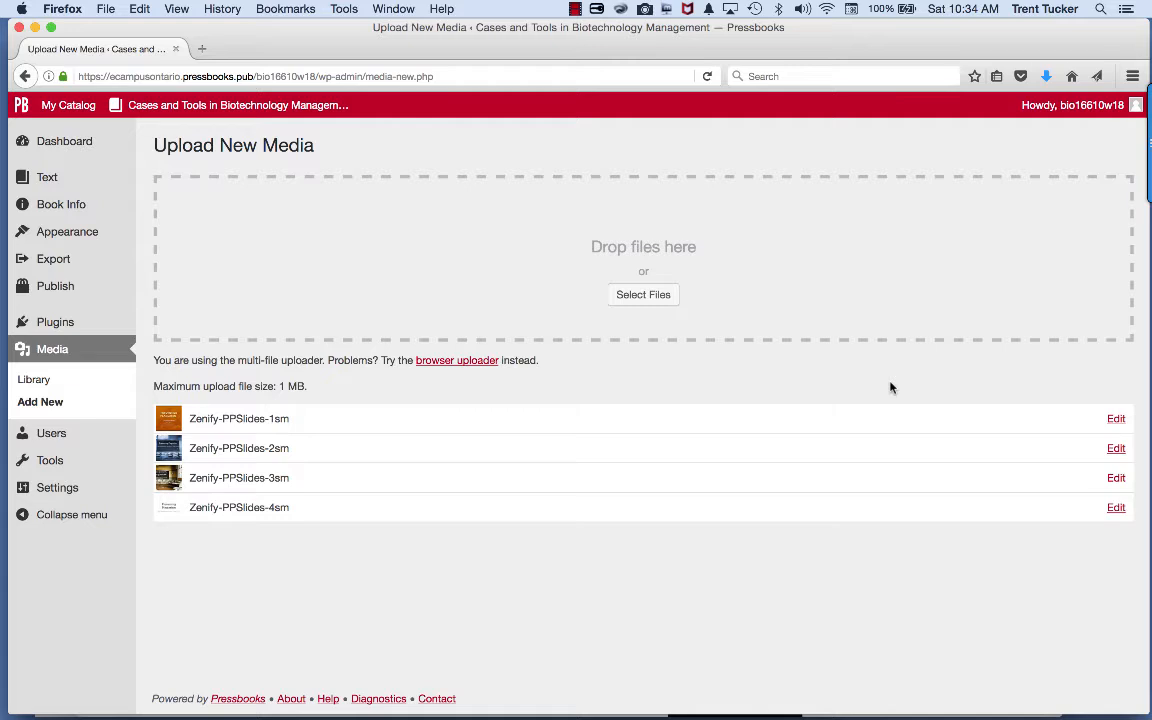
Step: Add a new chapter to the book and title it "Zenify Your Presentation example"
left_click(55, 179)
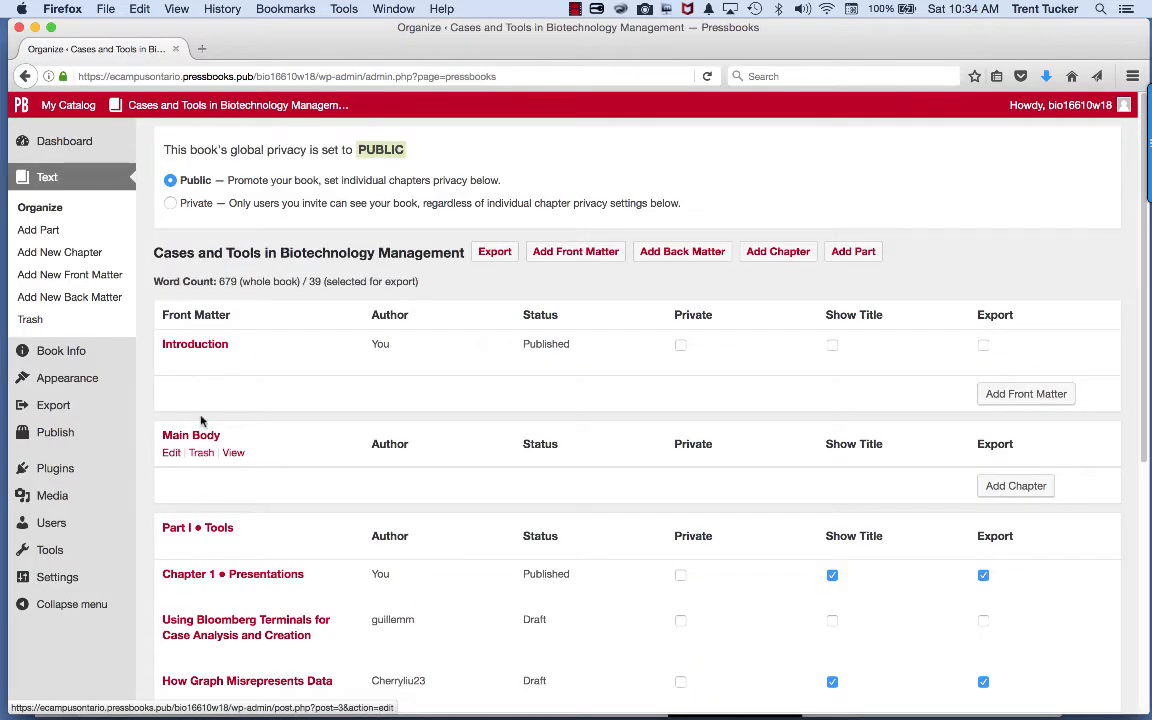
left_click(58, 253)
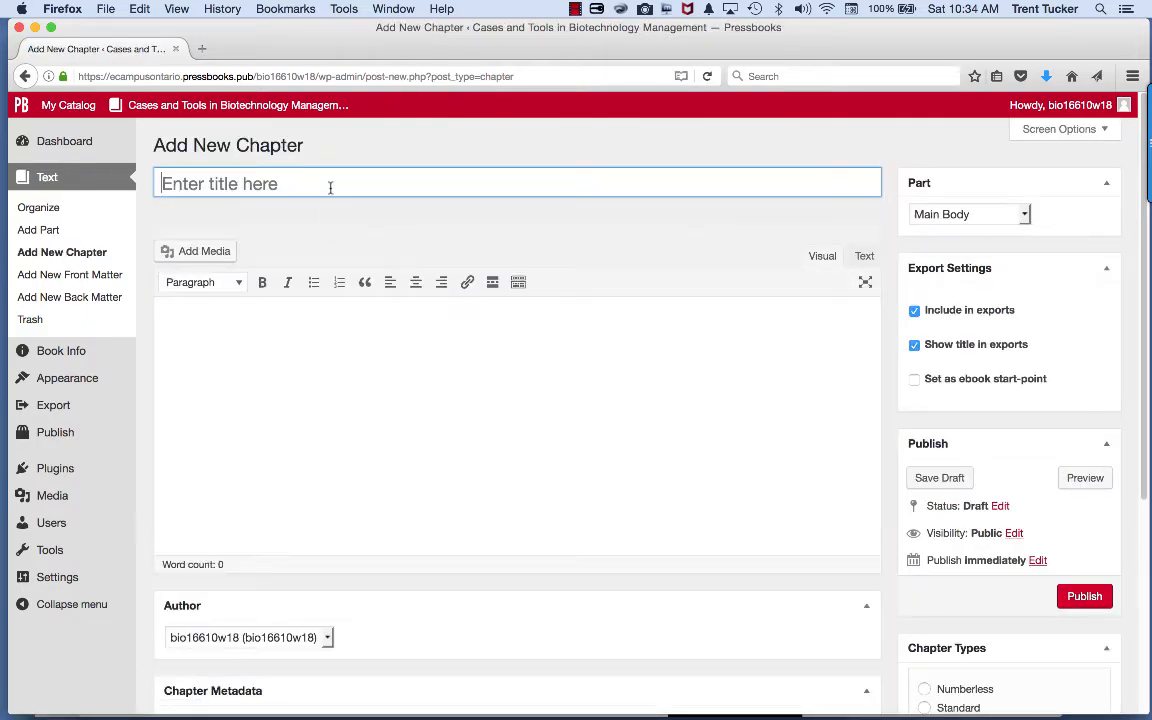
type("Zenif")
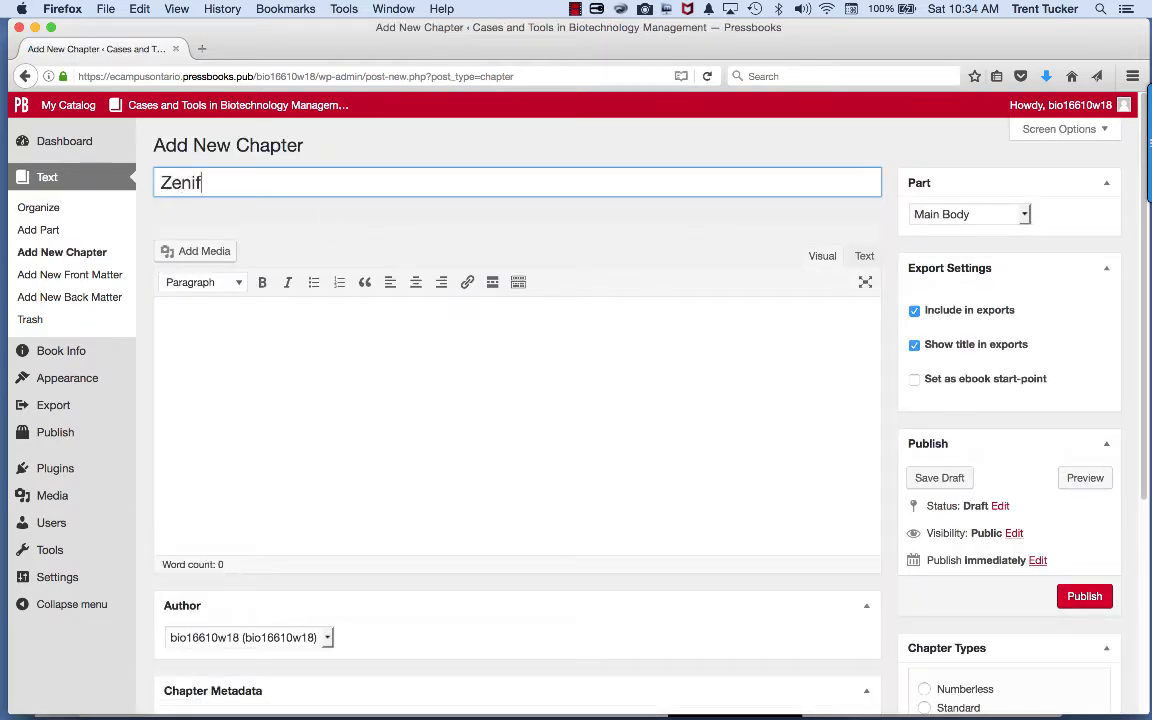
type("y Your PResen")
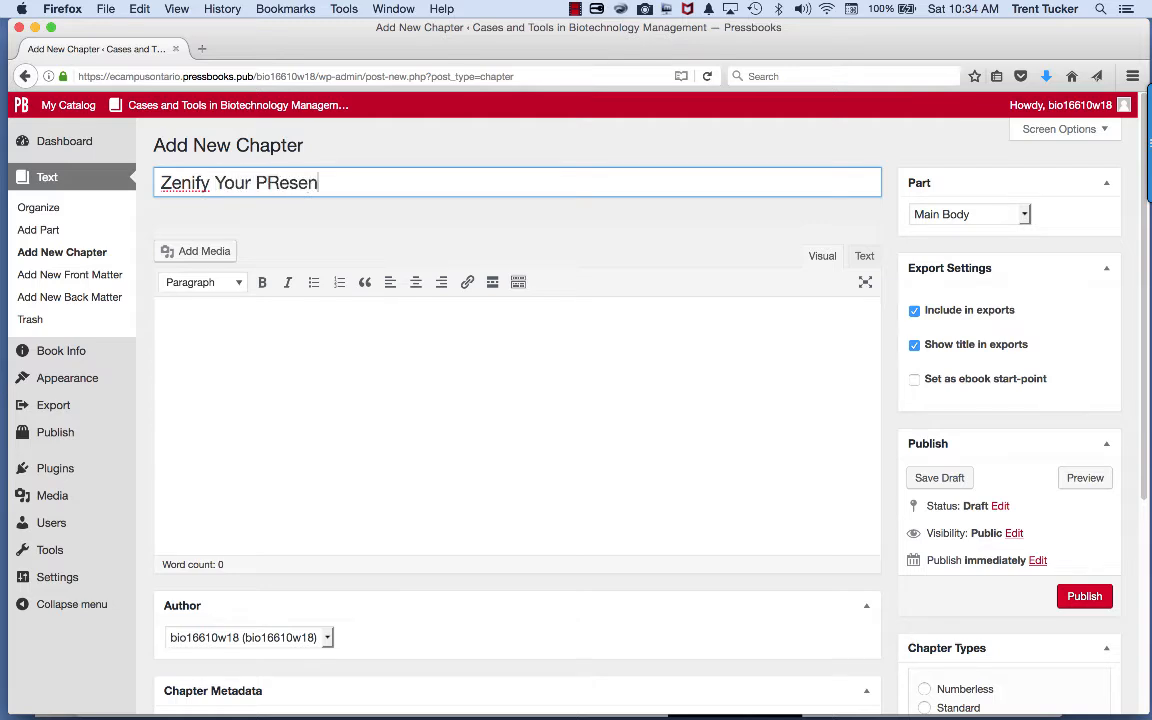
key("BackSpace")
key("BackSpace")
key("BackSpace")
key("BackSpace")
key("BackSpace")
type("resentation example")
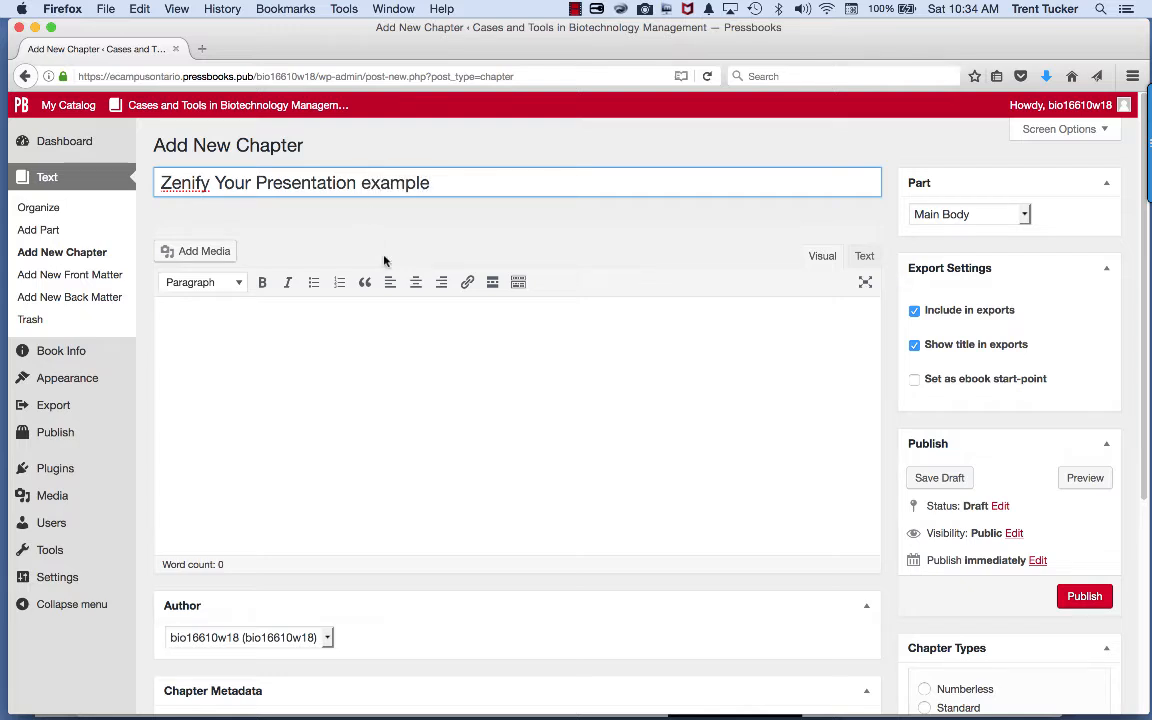
Step: Paste the copied handout text into the new chapter's body and return to its beginning
left_click(411, 324)
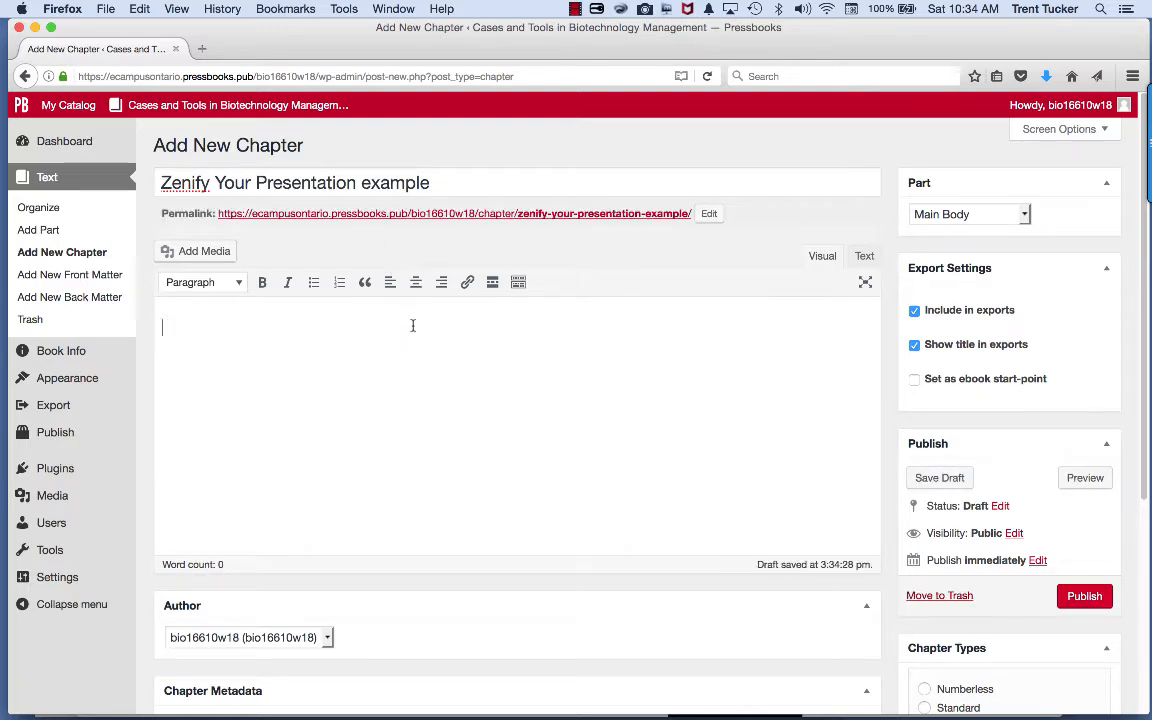
key("super+v")
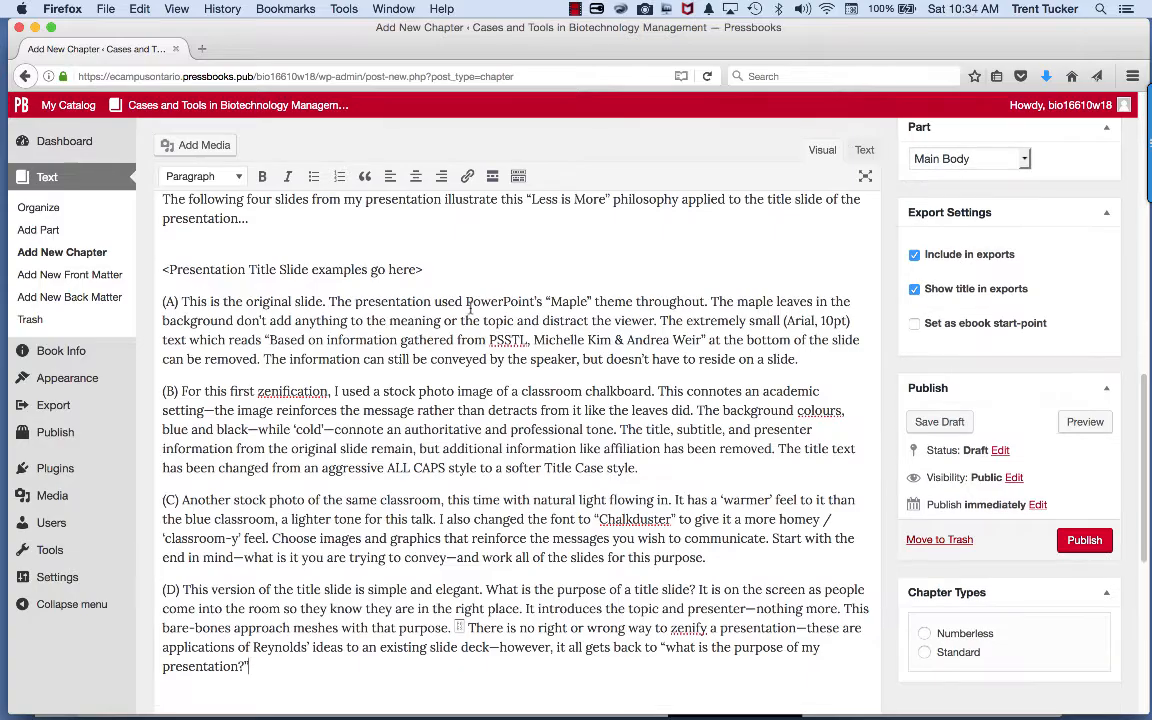
scroll(411, 324, "up", 15)
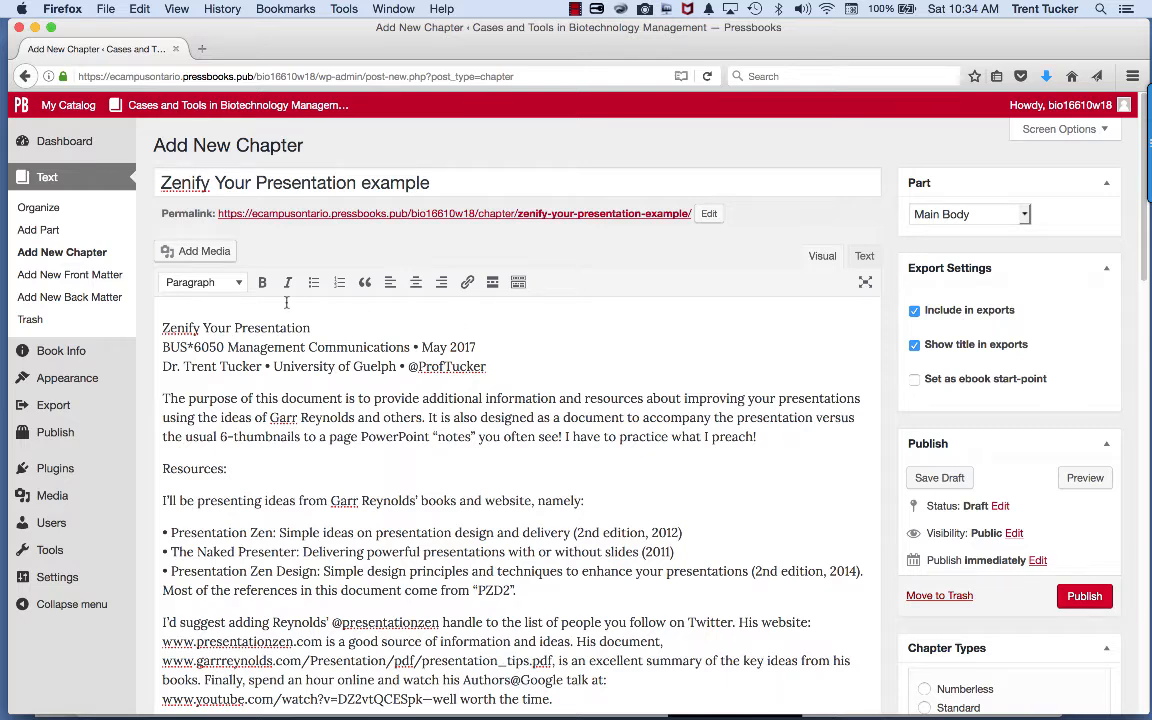
Step: Format the three title lines at the beginning of the chapter body, from "Zenify Your Presentation" to the author line, as Heading 1
left_click_drag(161, 327, 517, 362)
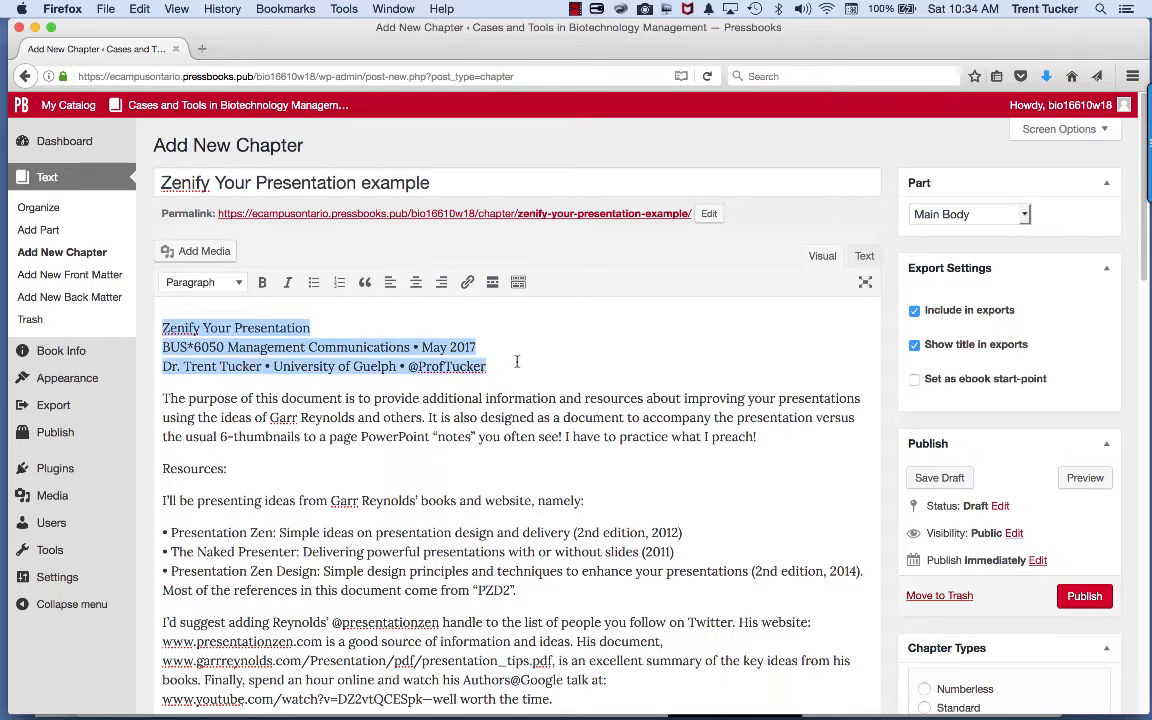
left_click(239, 286)
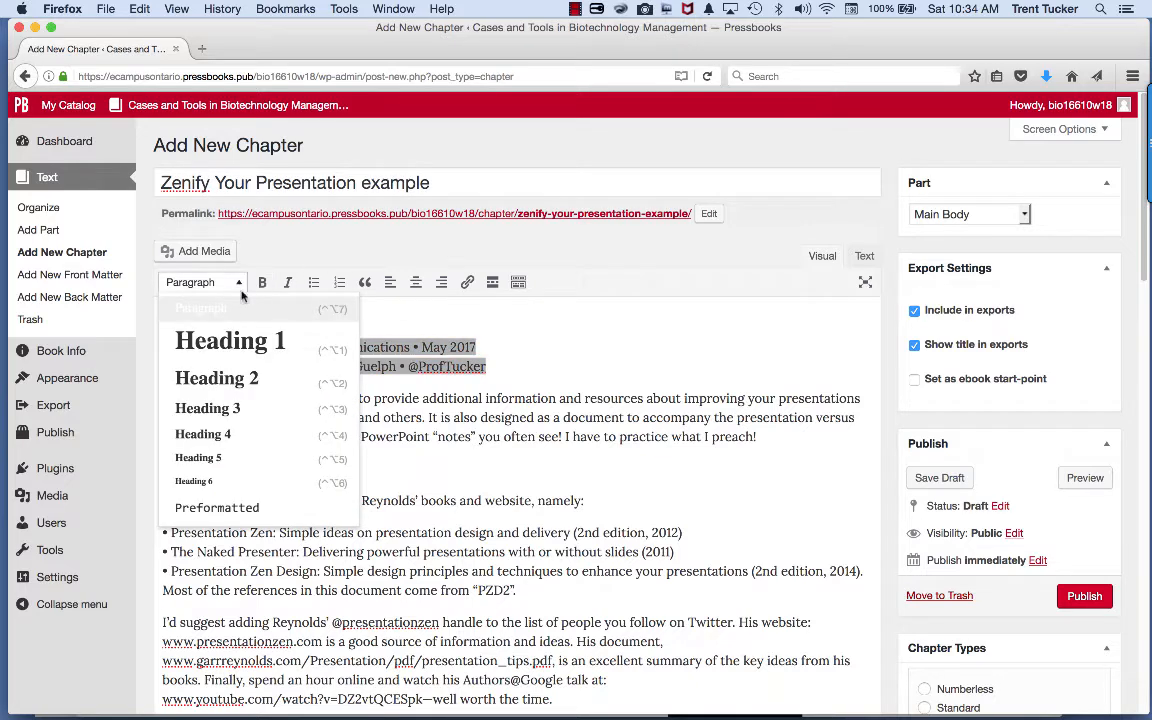
left_click(245, 343)
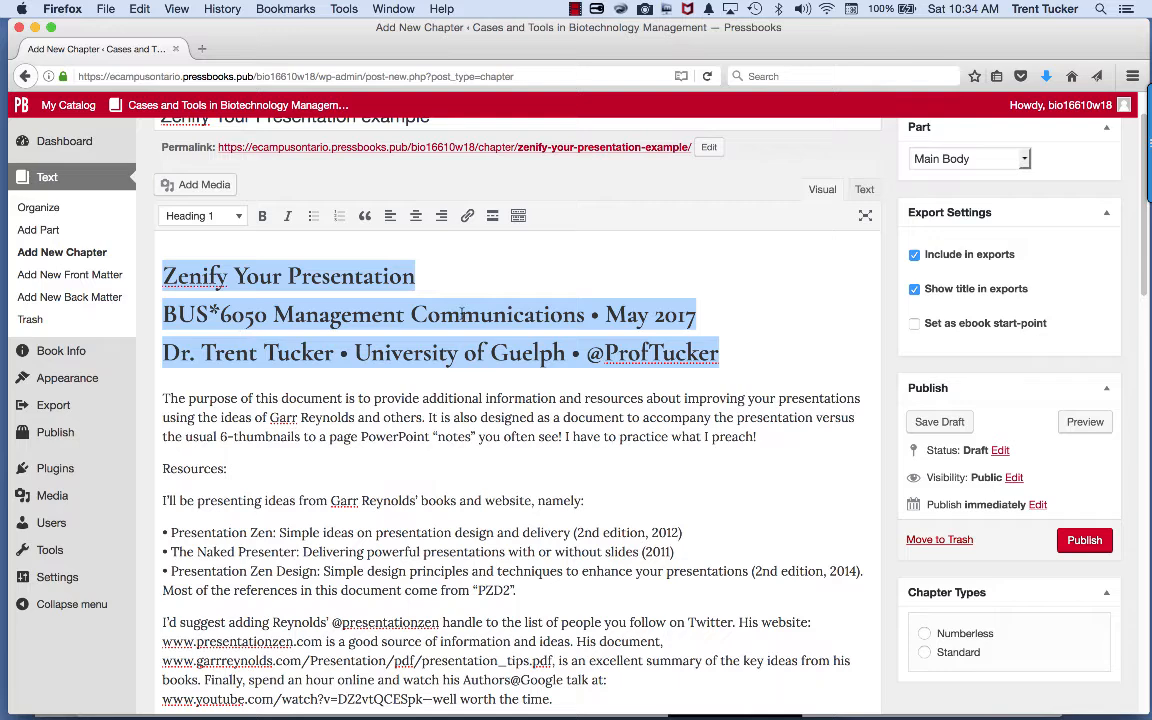
left_click(500, 273)
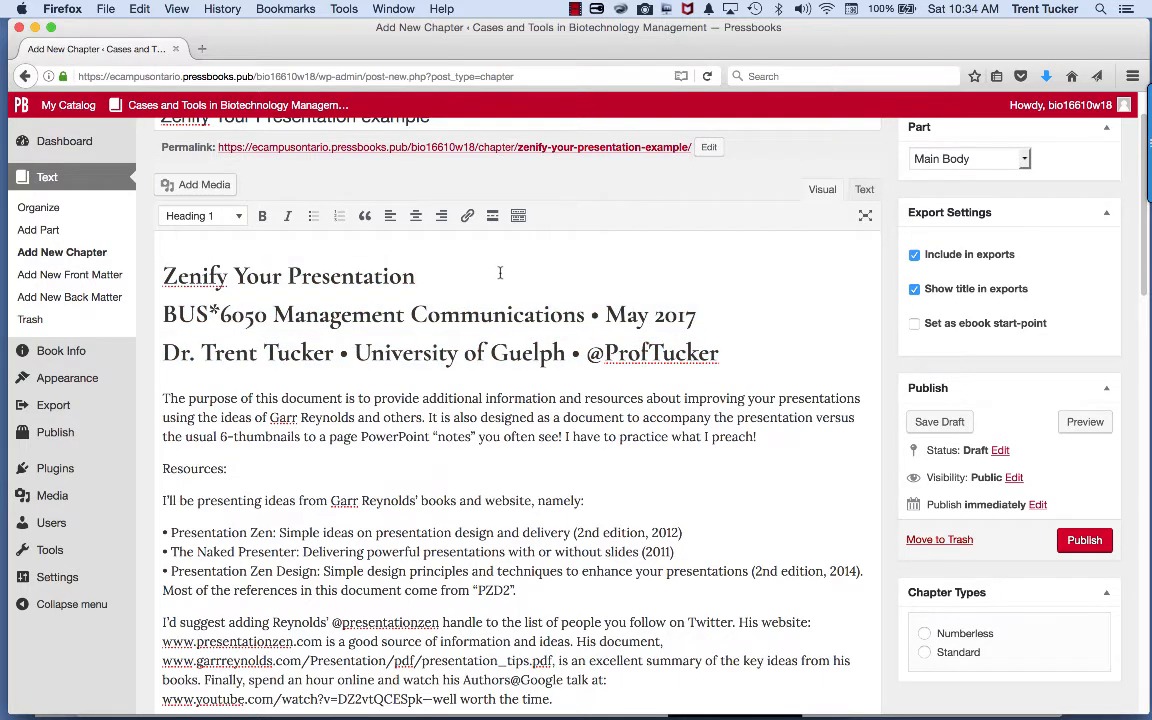
Step: Format the "Resources:" line below the introductory paragraph as Heading 3
scroll(320, 400, "down", 2)
left_click(211, 432)
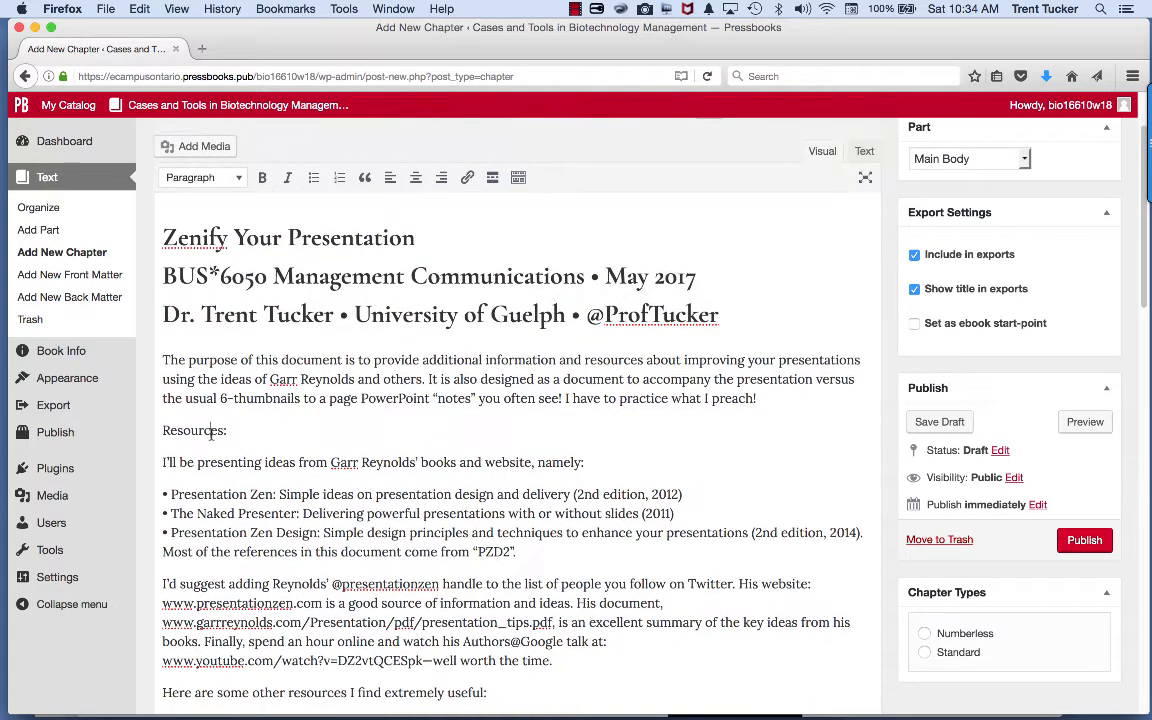
double_click(211, 432)
left_click_drag(228, 430, 160, 430)
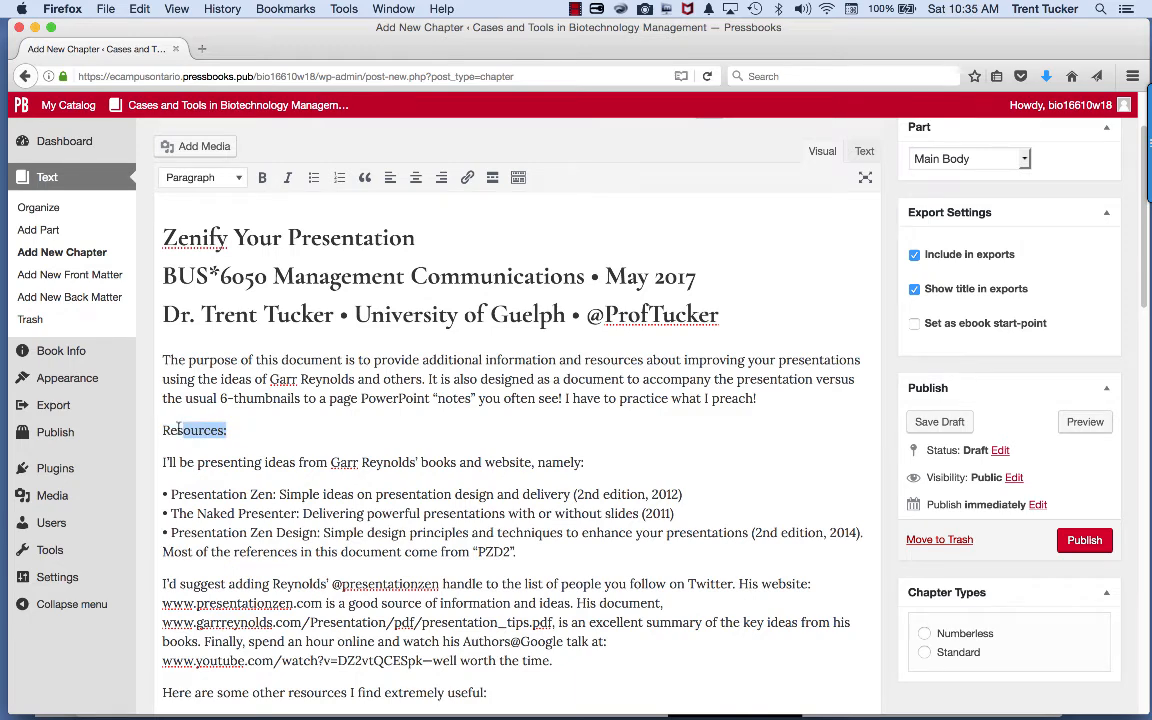
left_click(238, 178)
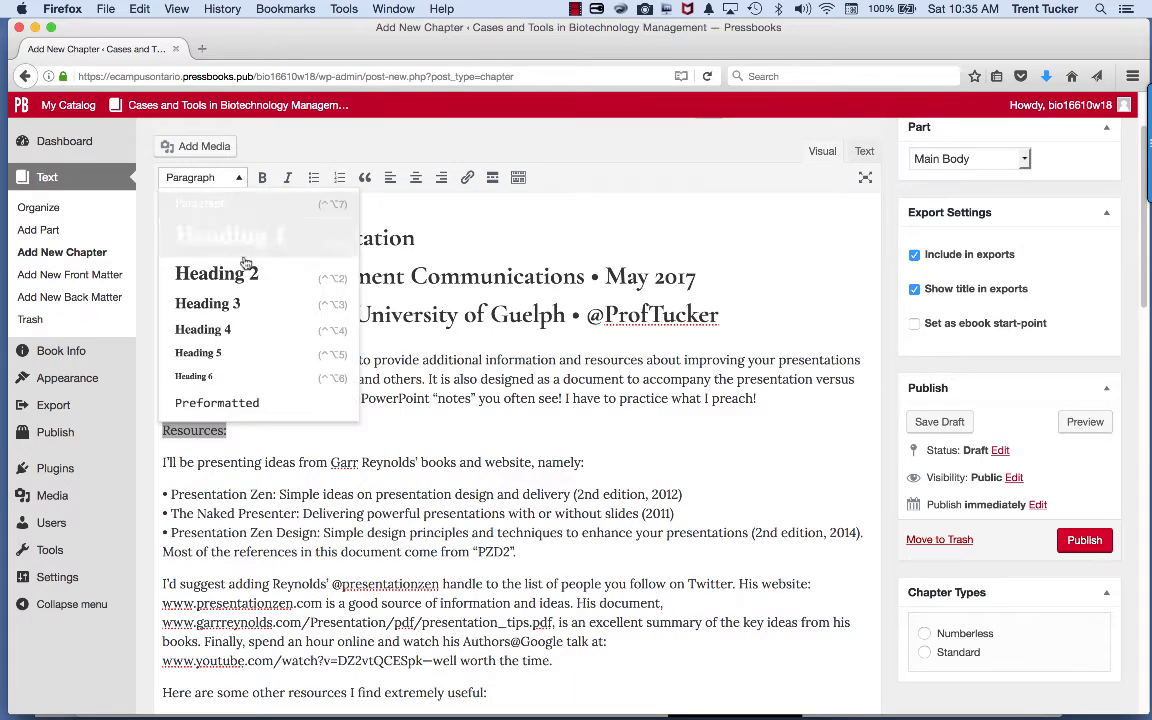
left_click(239, 304)
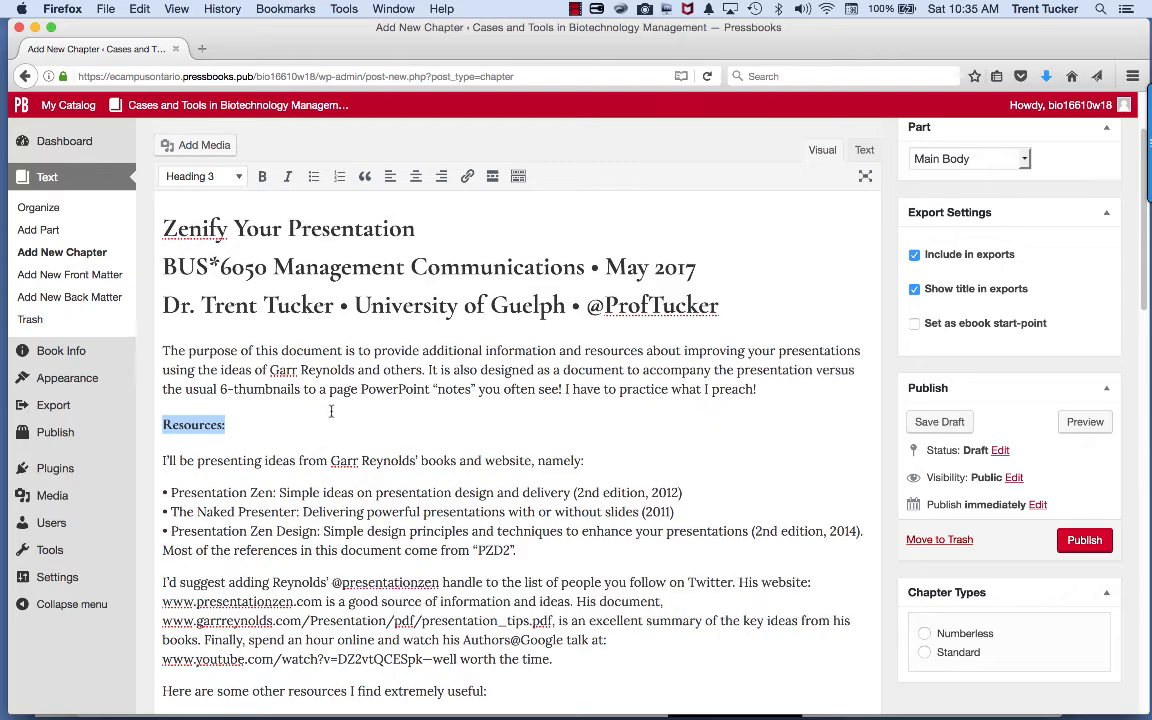
Step: Turn the three book lines under "Resources:" into a bulleted list and remove the pasted bullet character from the first one
scroll(321, 434, "down", 2)
left_click(163, 405)
left_click_drag(163, 405, 573, 464)
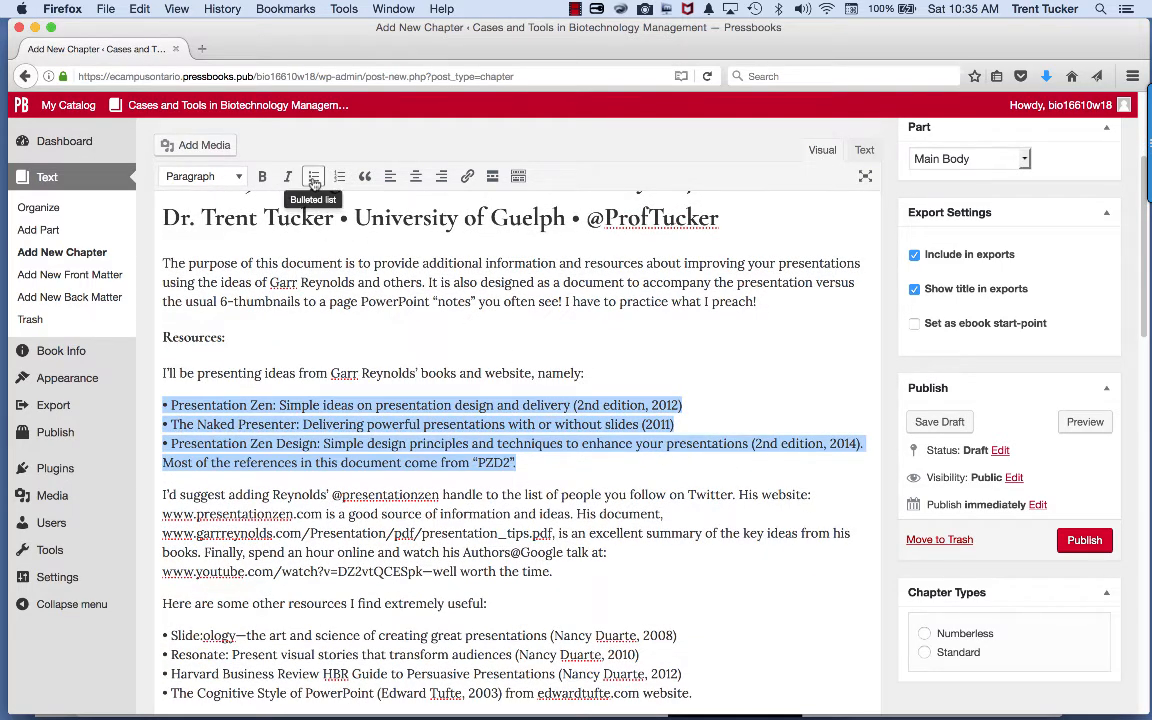
left_click(313, 176)
left_click(205, 404)
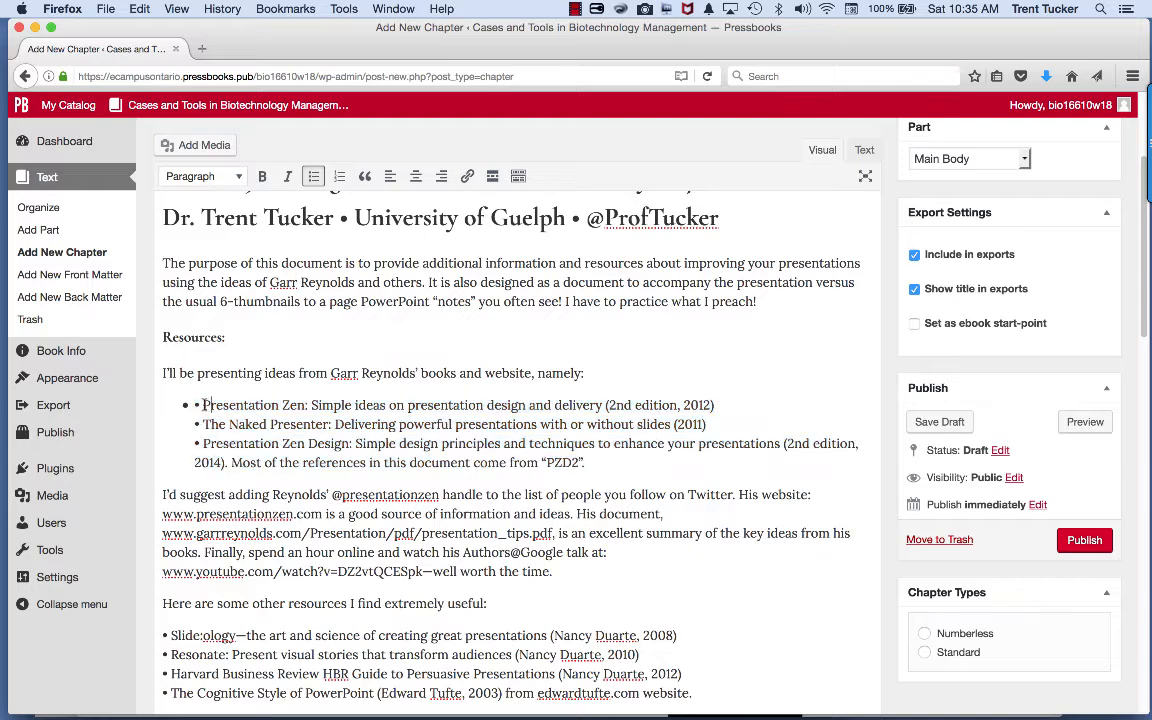
key("BackSpace")
key("BackSpace")
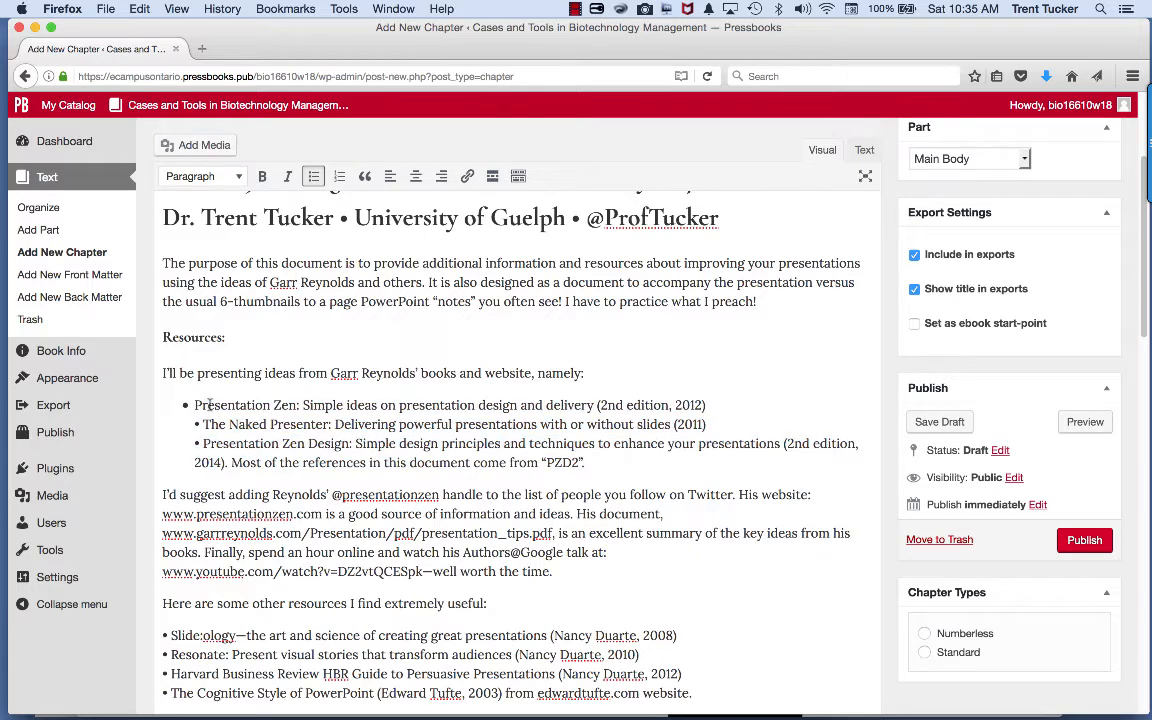
Step: Split "The Naked Presenter" and "Presentation Zen Design" into their own list items and remove their pasted bullet characters
left_click(200, 424)
key("BackSpace")
key("BackSpace")
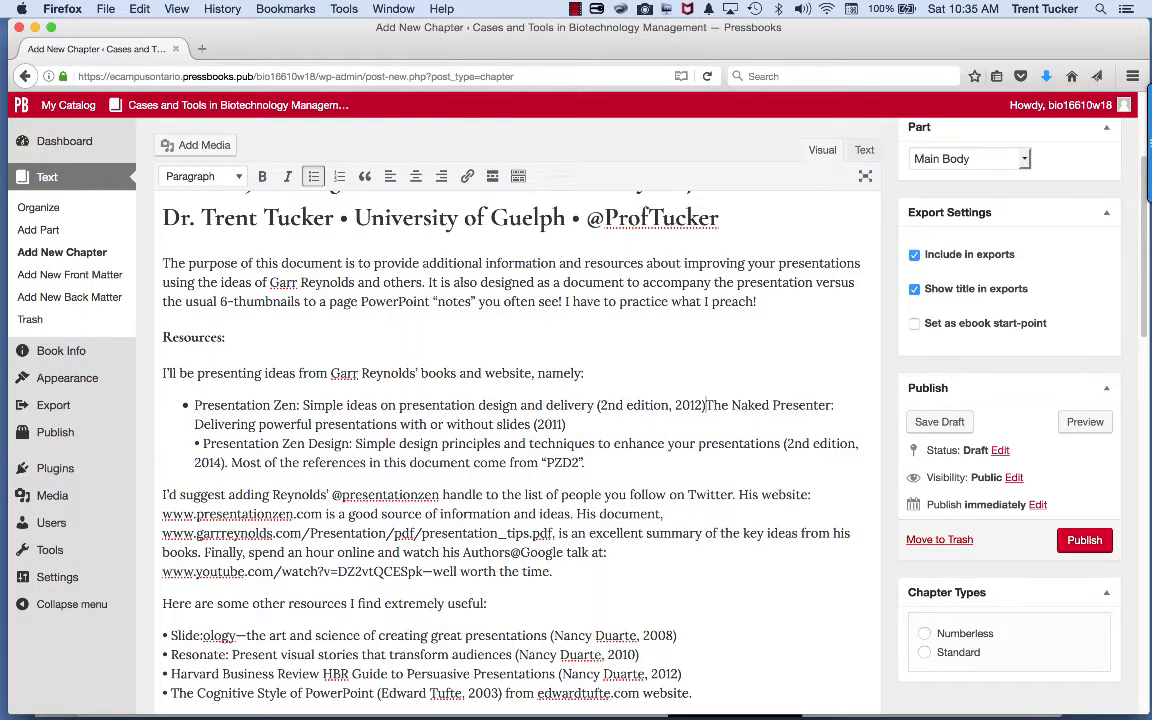
key("Return")
key("BackSpace")
key("BackSpace")
key("BackSpace")
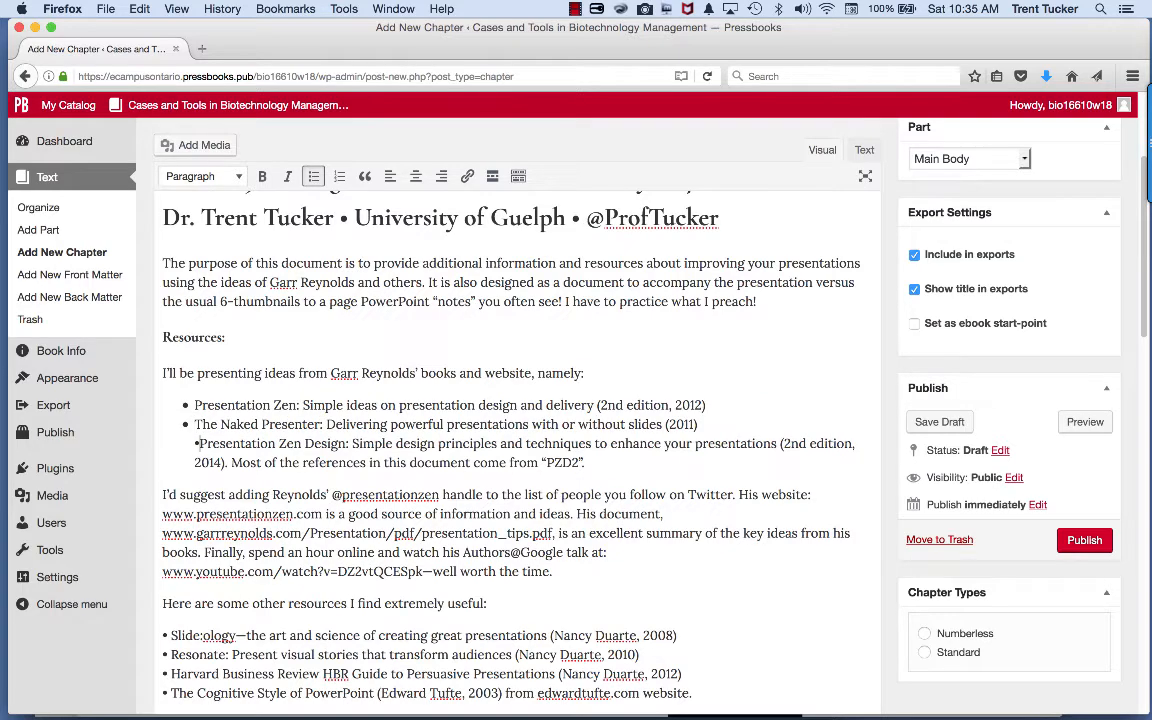
key("Return")
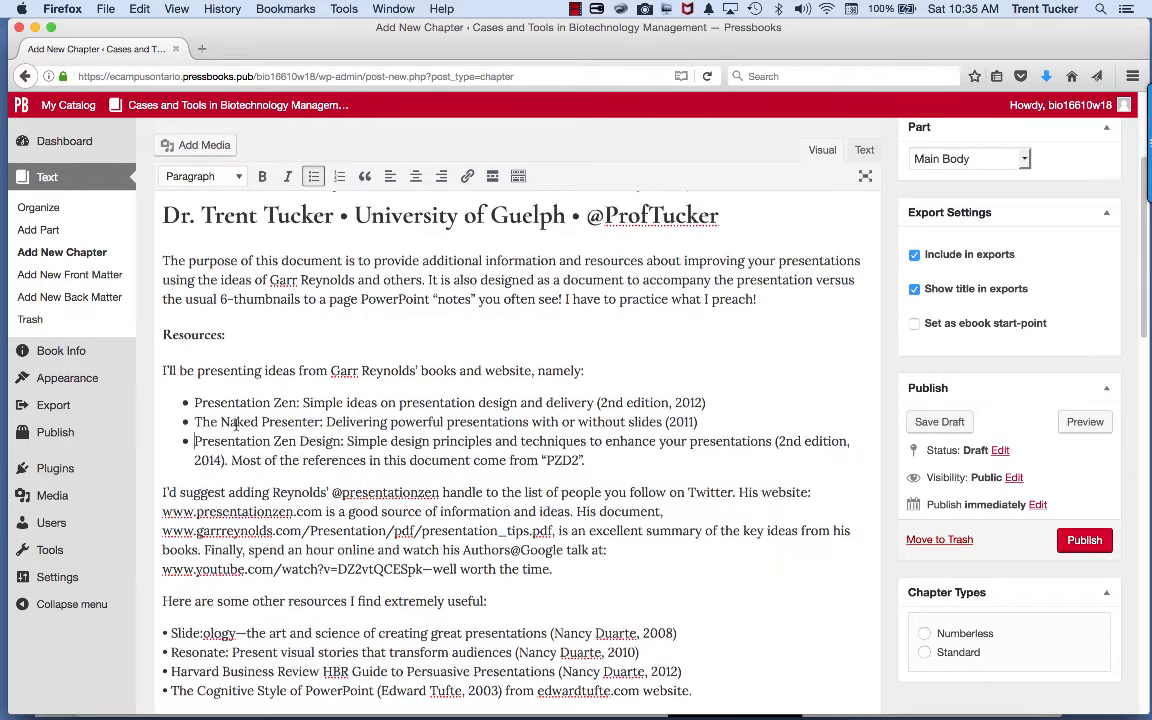
scroll(340, 370, "down", 5)
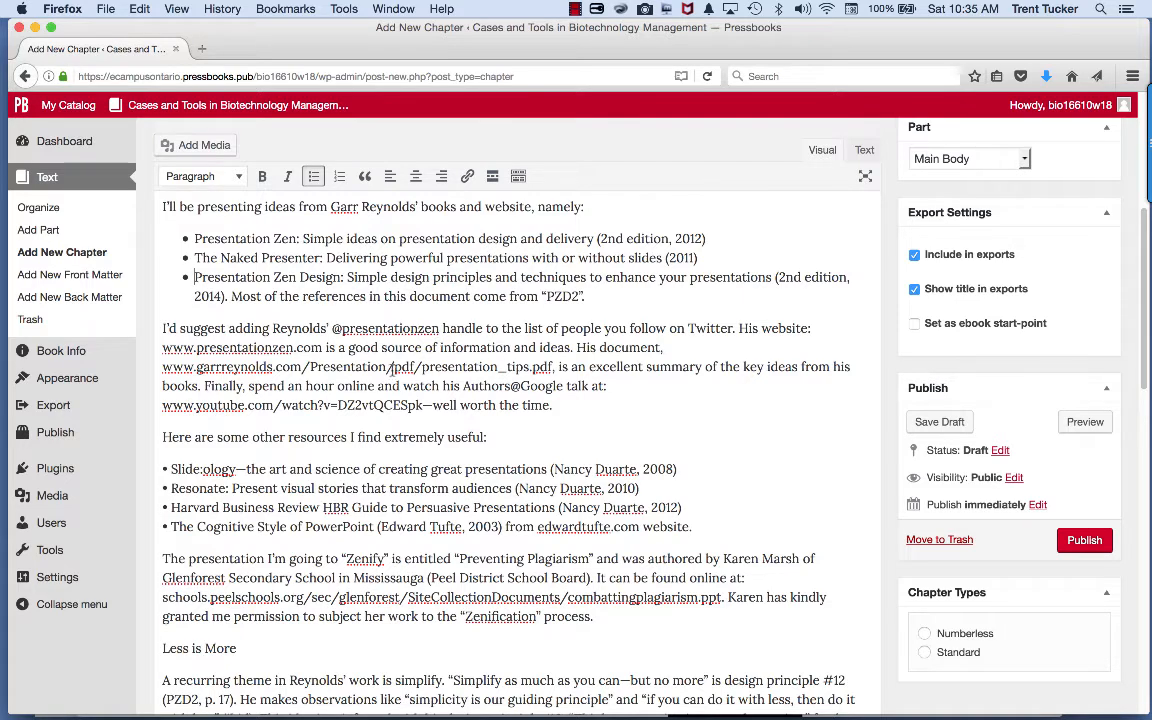
left_click_drag(161, 405, 422, 405)
key("super+c")
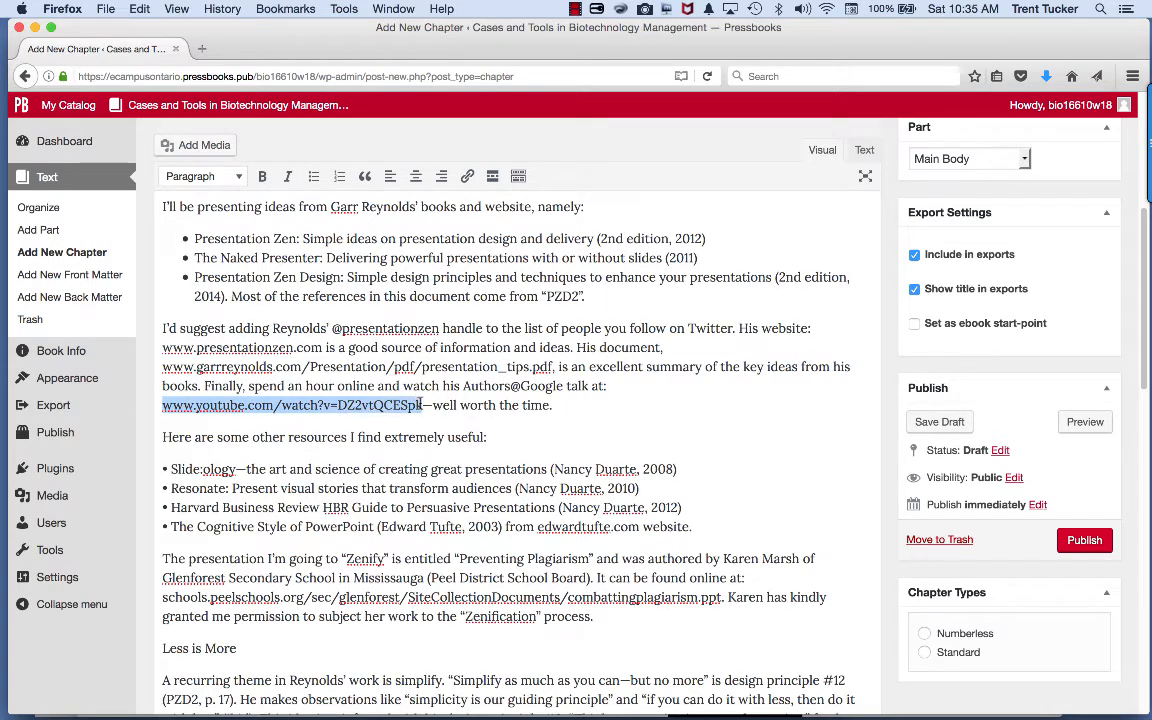
left_click(467, 176)
key("super+v")
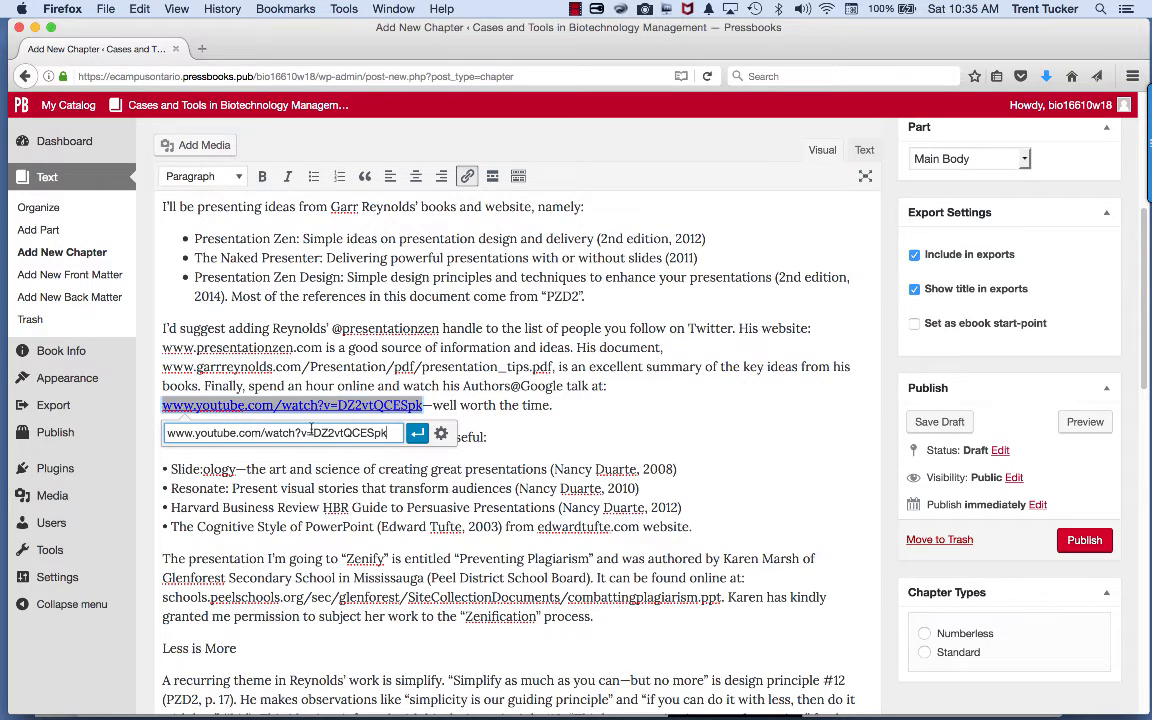
left_click(417, 433)
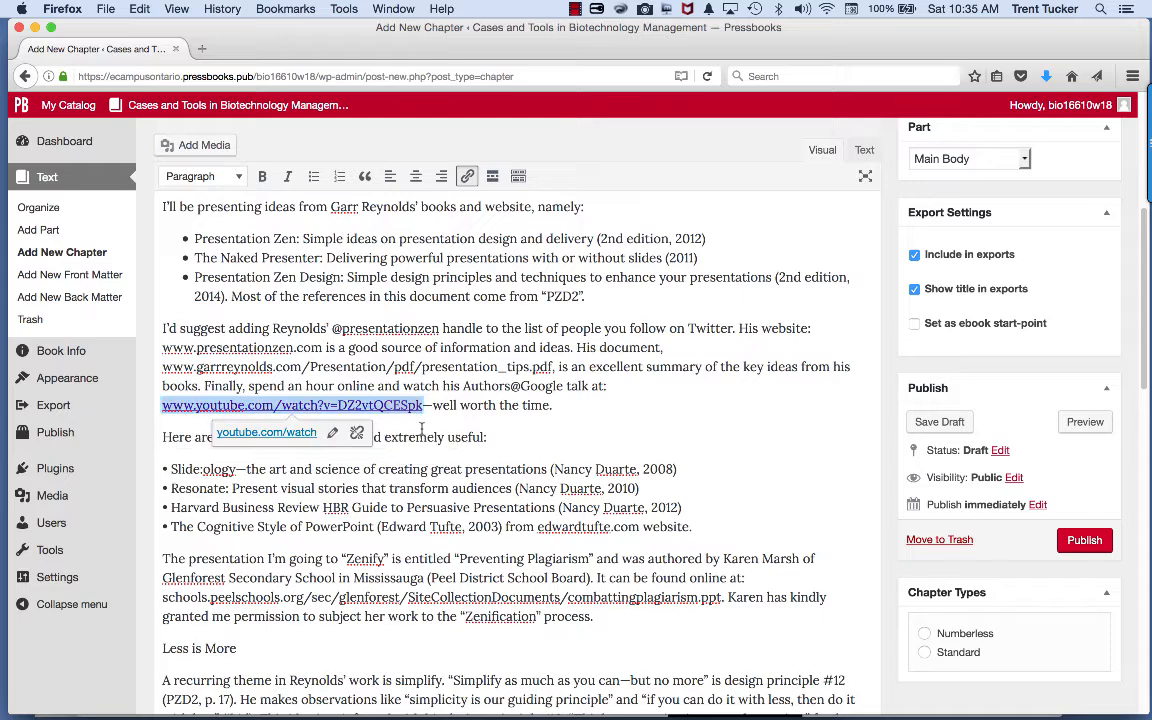
left_click(505, 430)
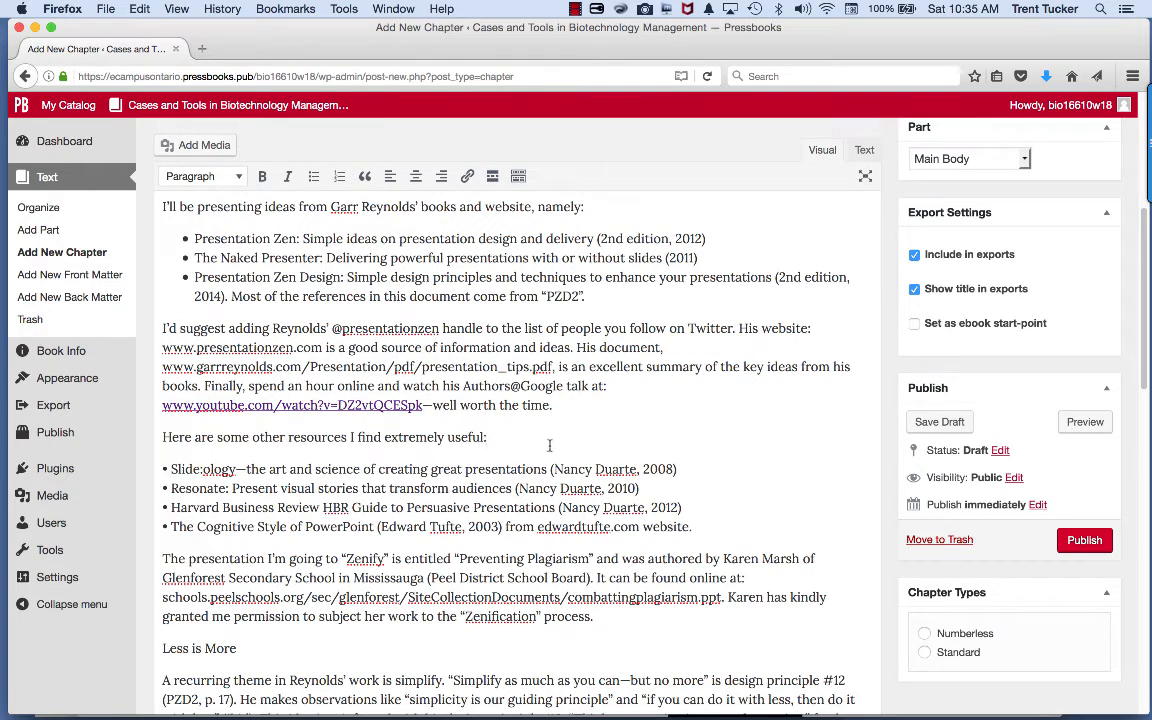
Step: Add an empty paragraph after "well worth the time." and make "Authors@Google" bold
left_click(590, 404)
key("Return")
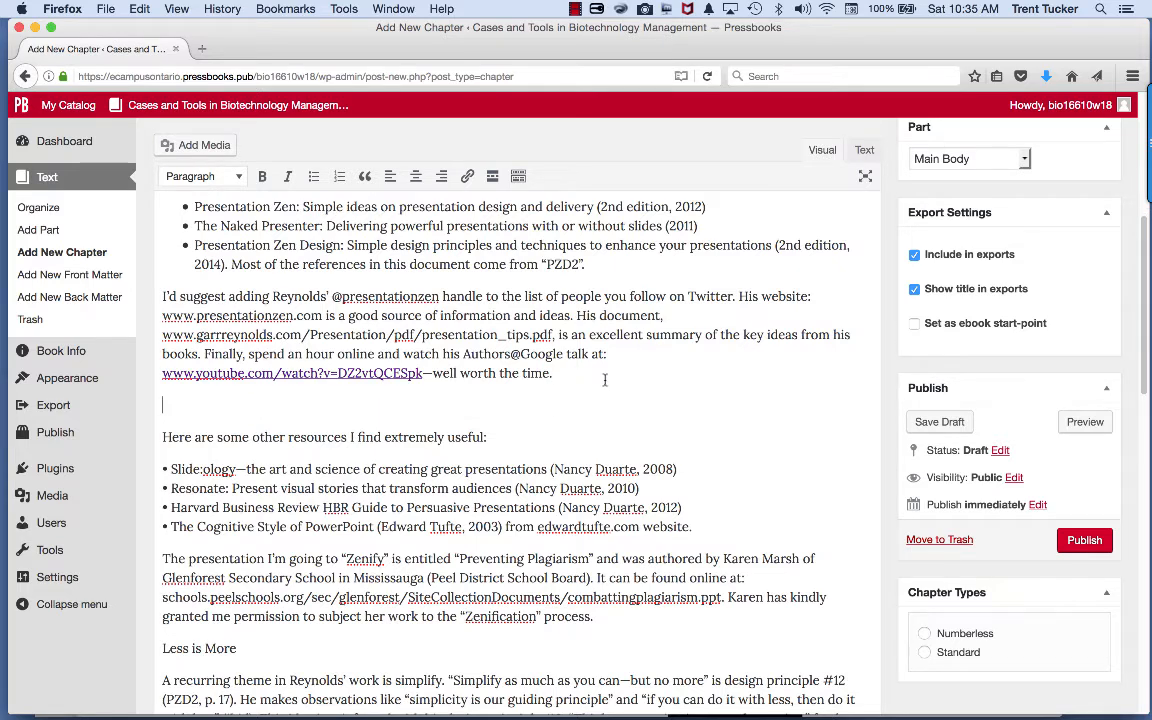
left_click_drag(463, 354, 563, 354)
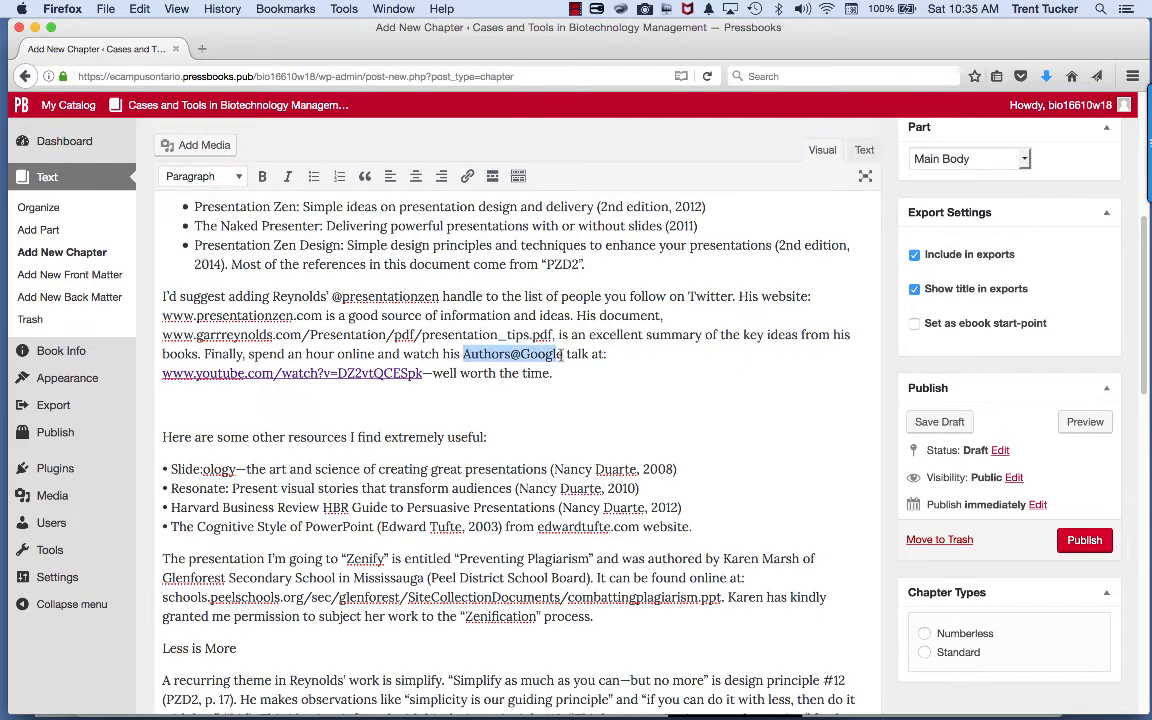
left_click(262, 176)
left_click(500, 411)
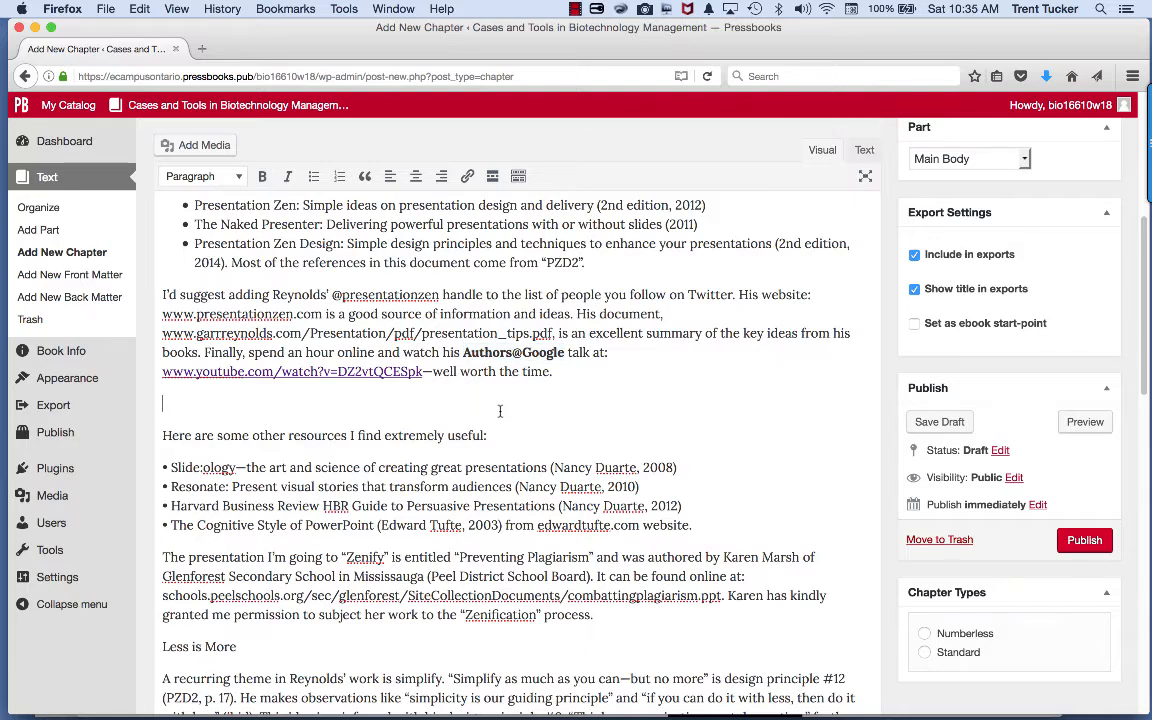
Step: Switch to the YouTube window with the "Presentation Zen" Talks at Google video and copy its share link
left_click(396, 9)
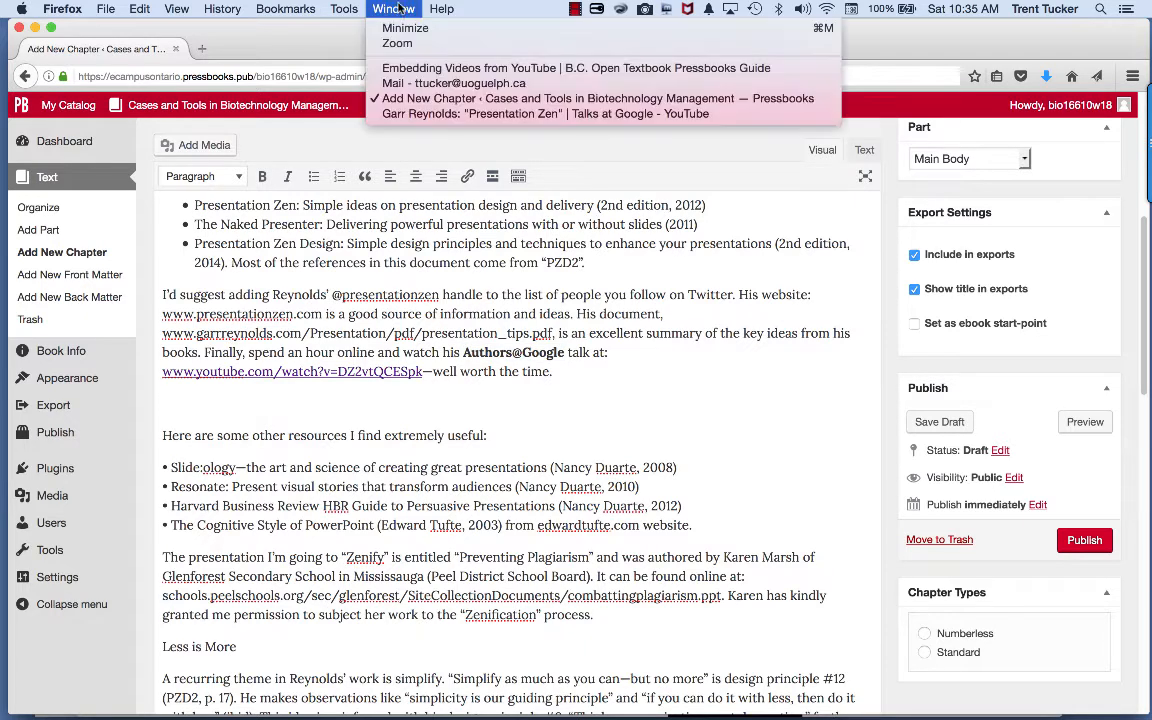
left_click(418, 113)
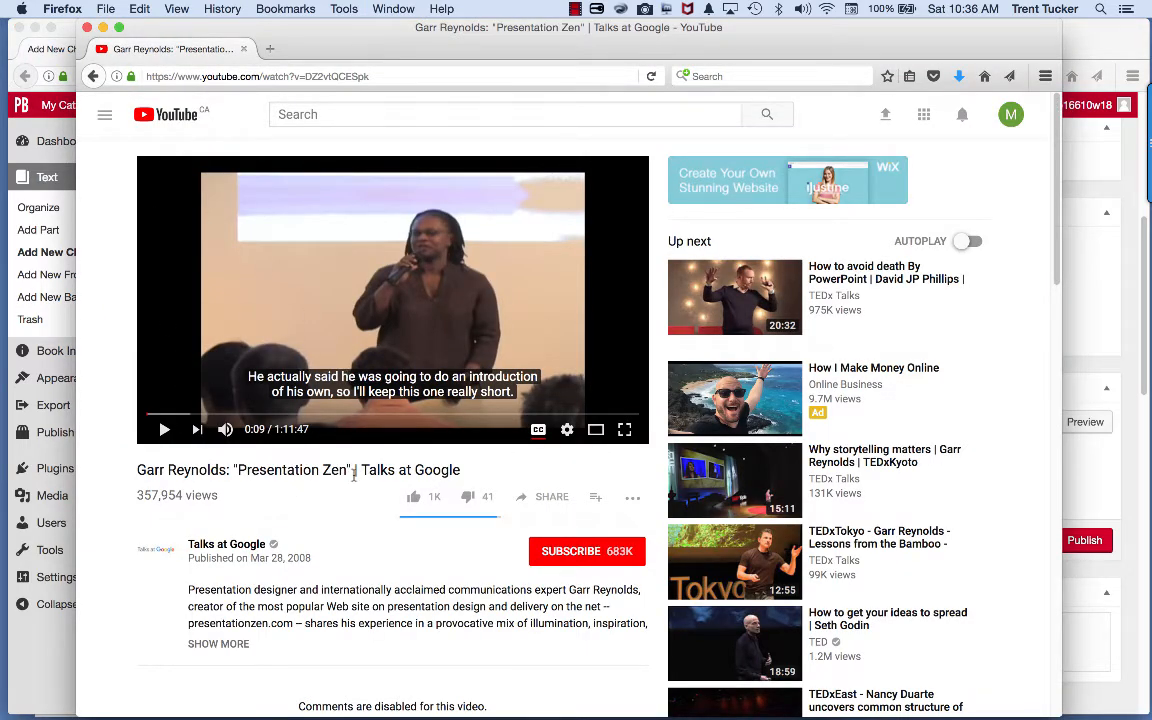
left_click_drag(168, 414, 200, 416)
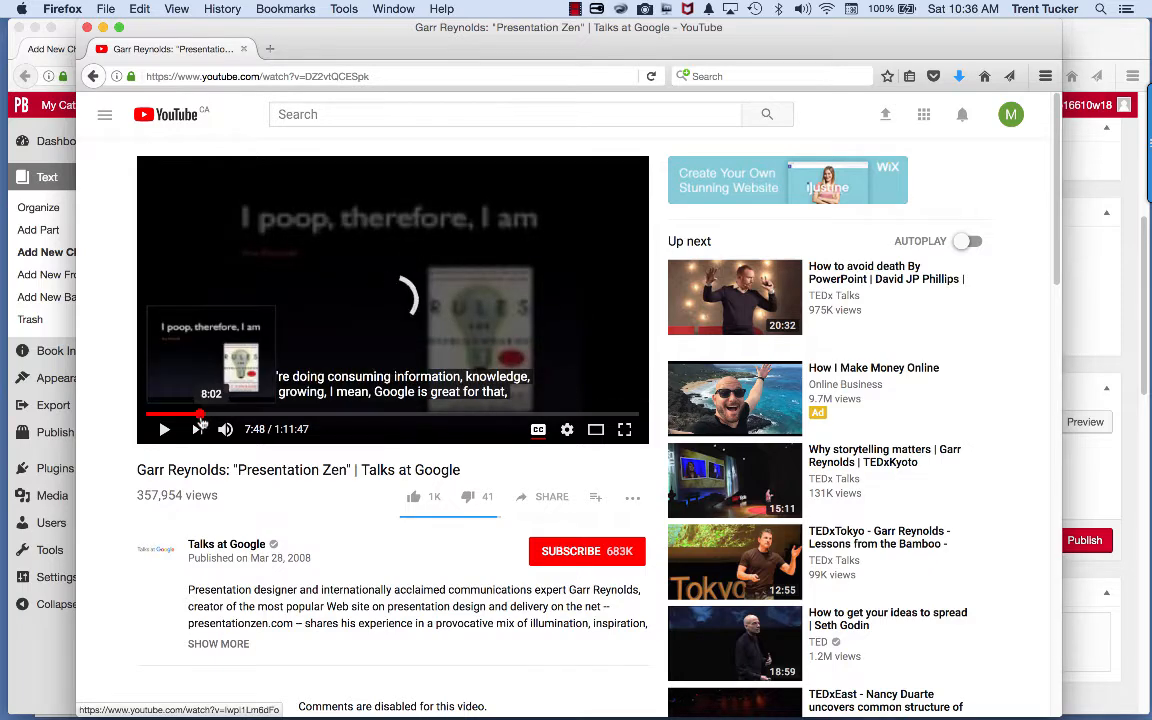
left_click(177, 413)
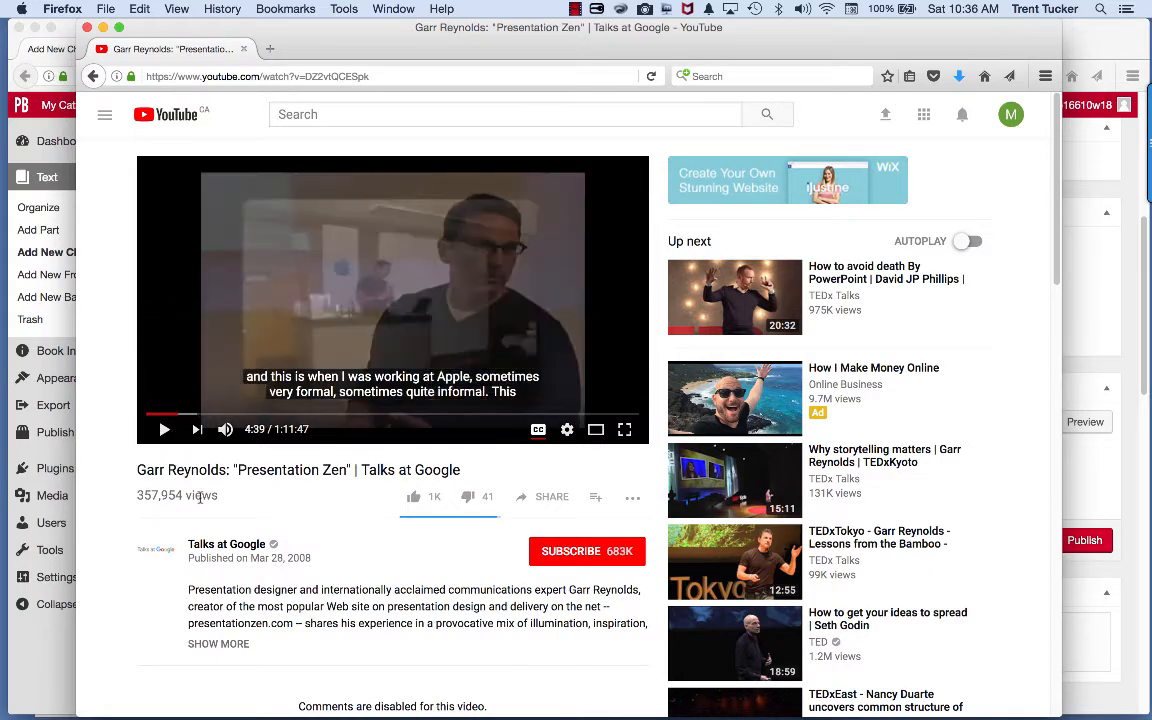
left_click(551, 497)
key("super+c")
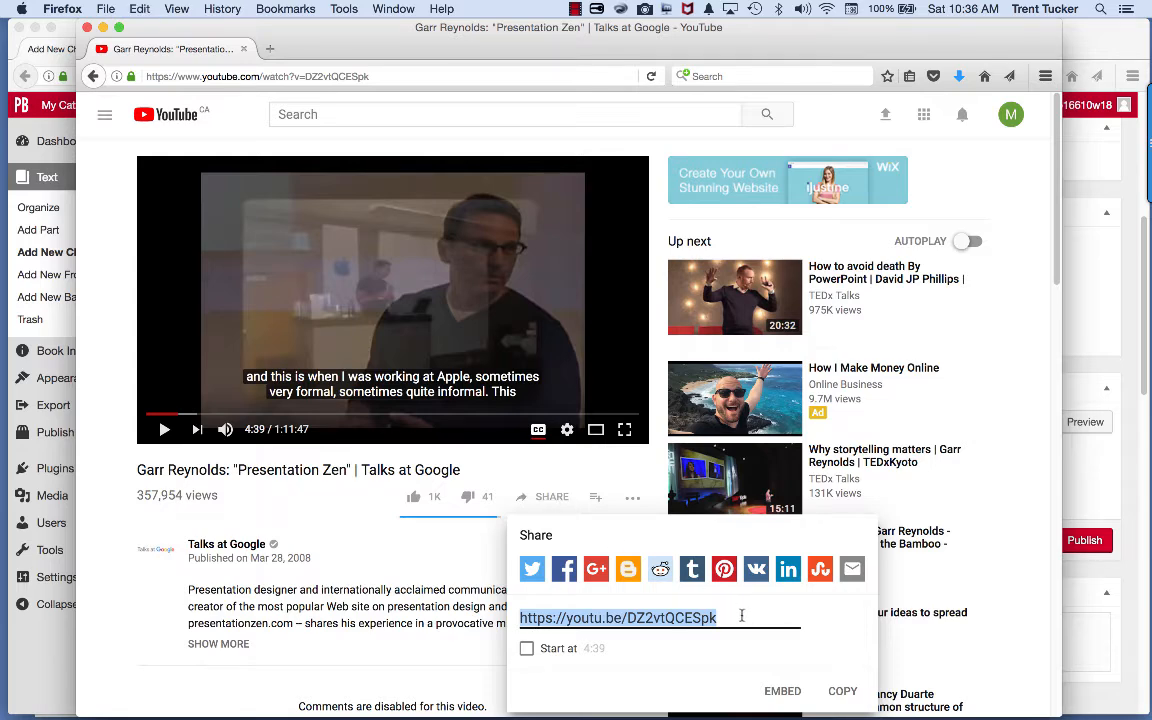
Step: Embed the YouTube video in the chapter by pasting its share link into the empty paragraph, and publish the chapter
left_click(62, 324)
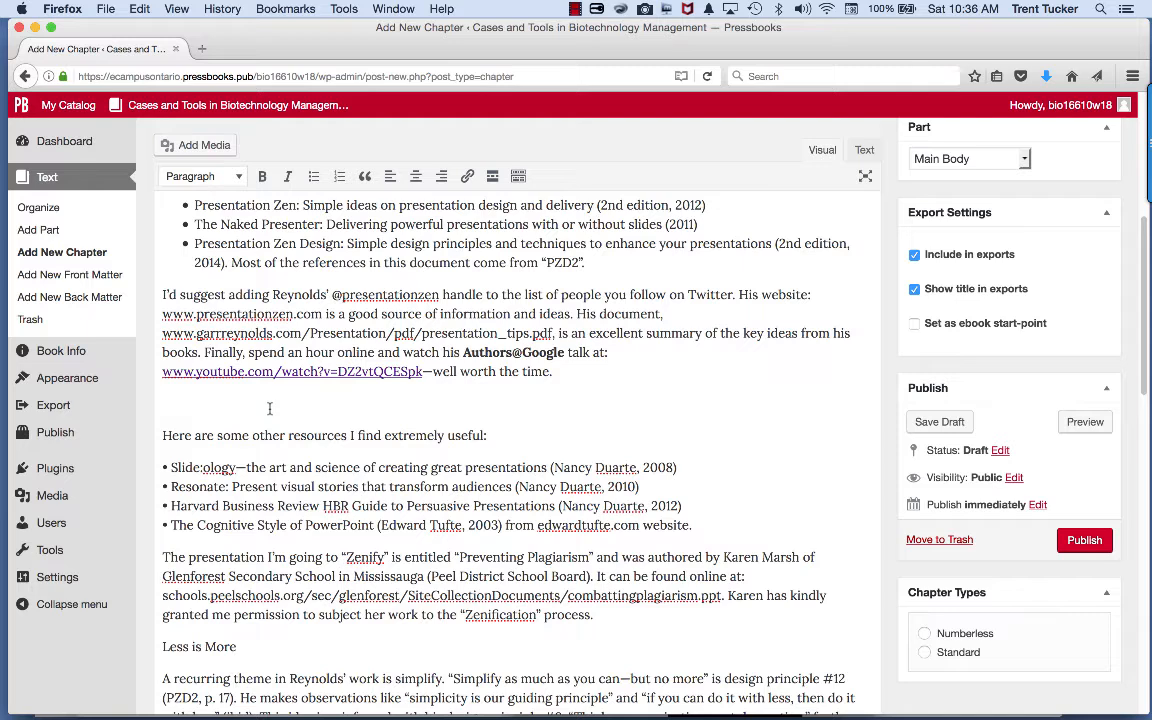
key("super+v")
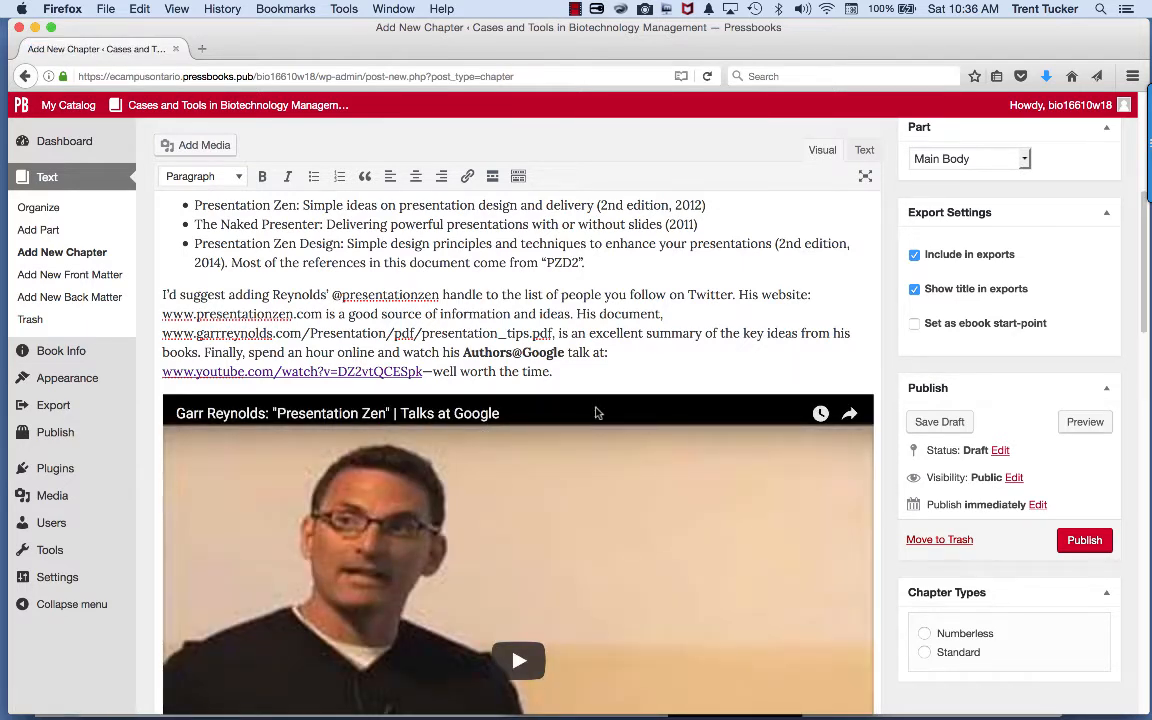
scroll(600, 408, "down", 2)
scroll(600, 408, "down", 5)
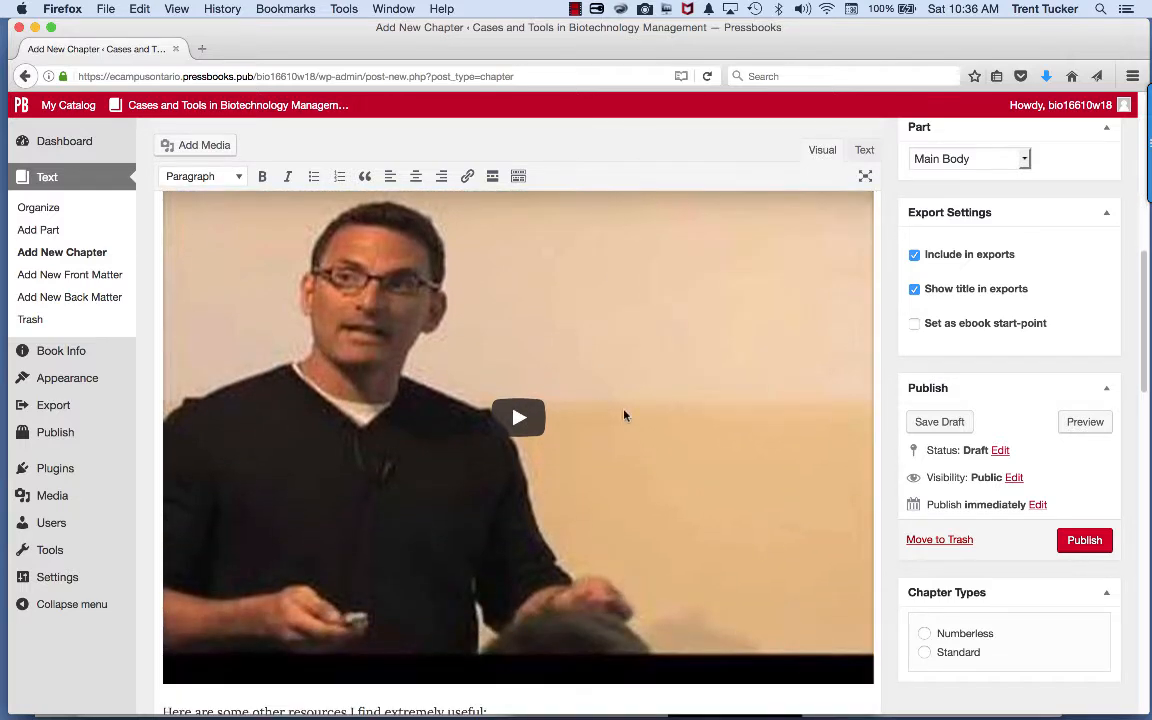
left_click(1100, 542)
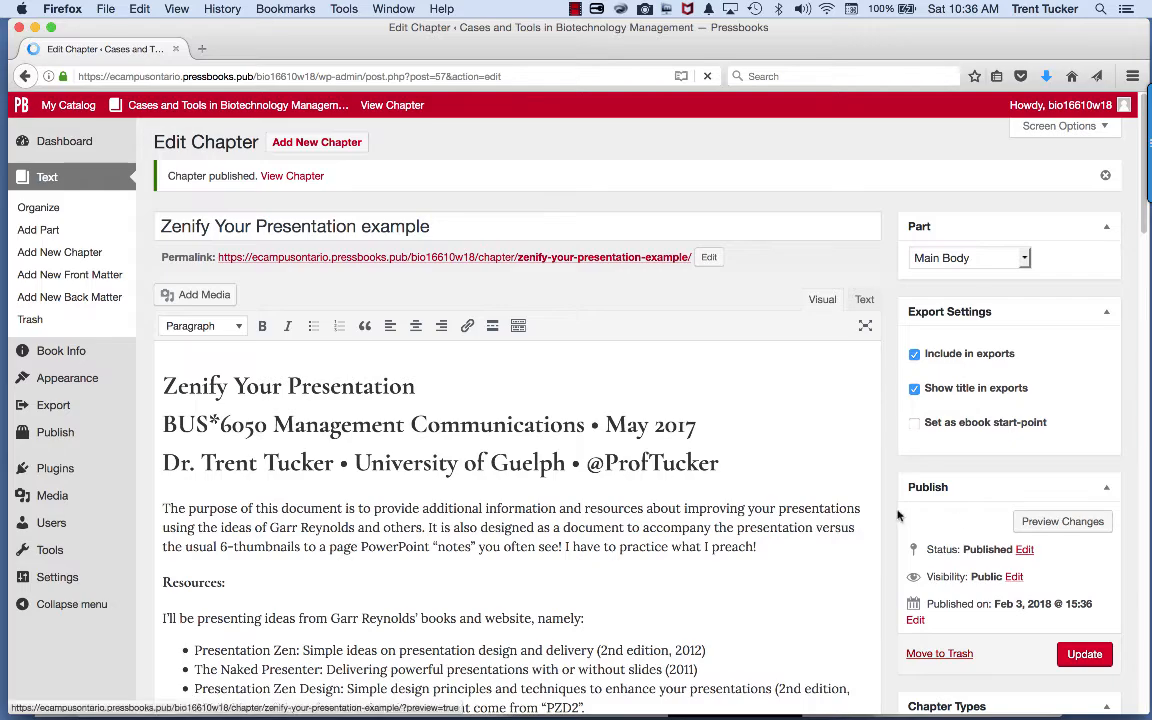
Step: Format the four book resources under "Here are some other resources I find extremely useful:" as a bulleted list
scroll(786, 513, "down", 3)
scroll(789, 520, "down", 5)
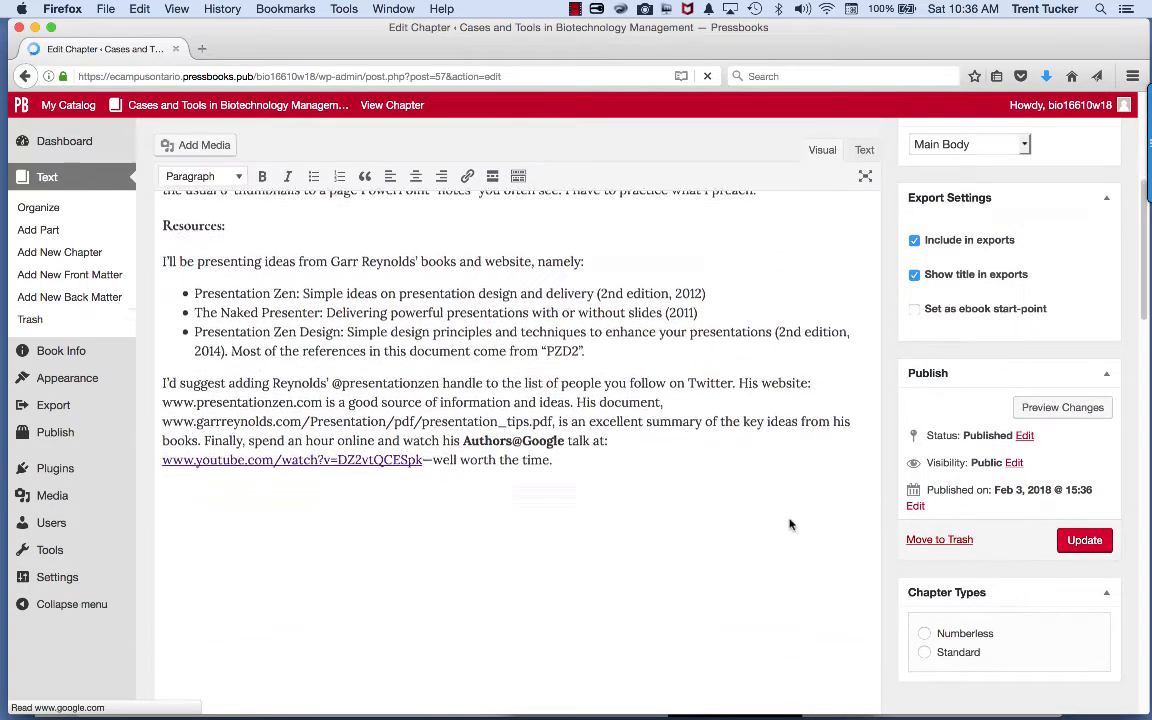
scroll(790, 521, "down", 4)
scroll(790, 522, "down", 4)
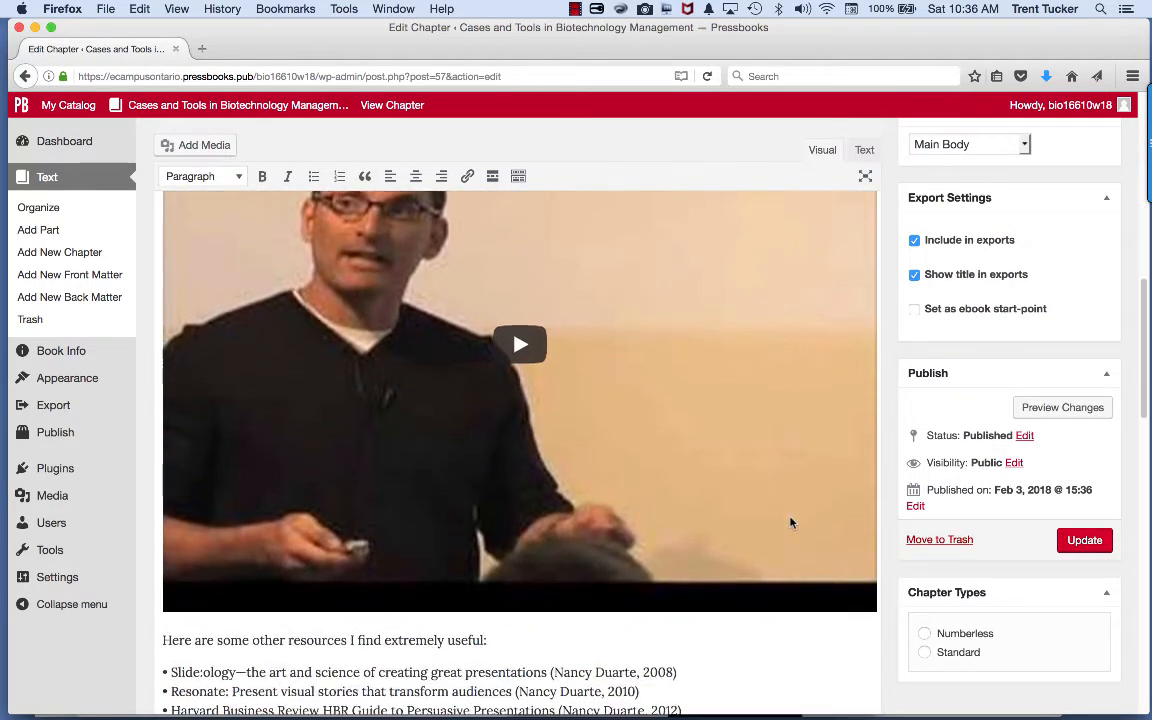
scroll(790, 520, "down", 1)
scroll(790, 517, "down", 2)
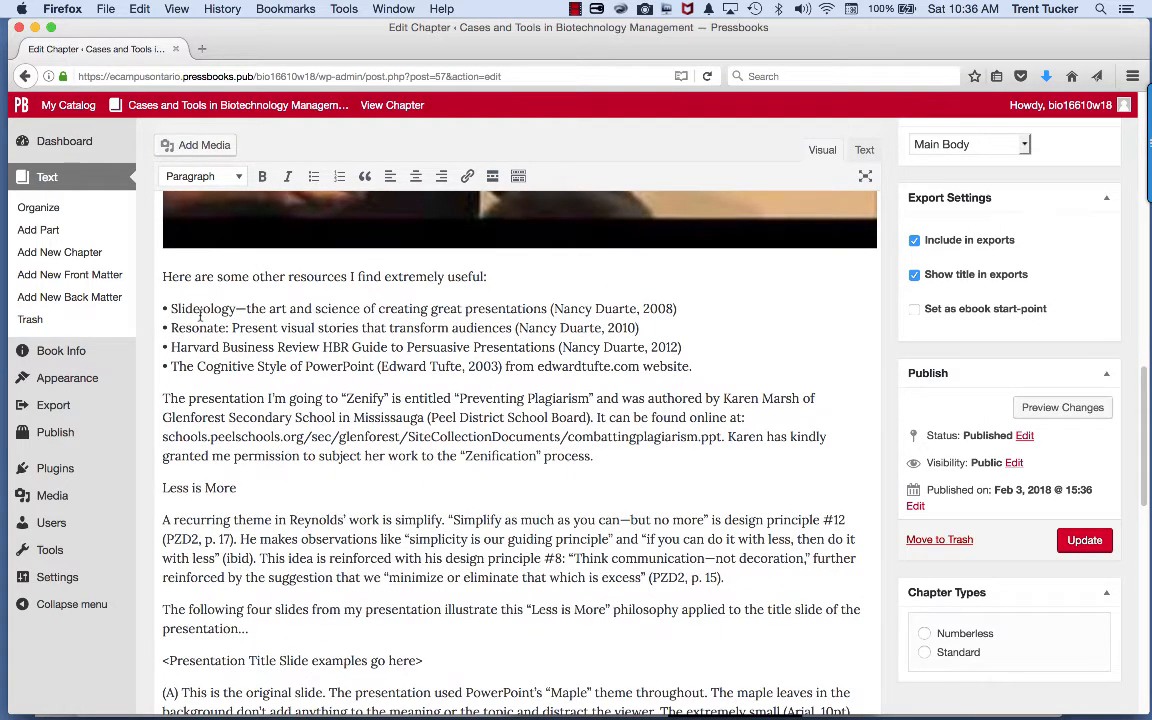
left_click_drag(164, 308, 692, 367)
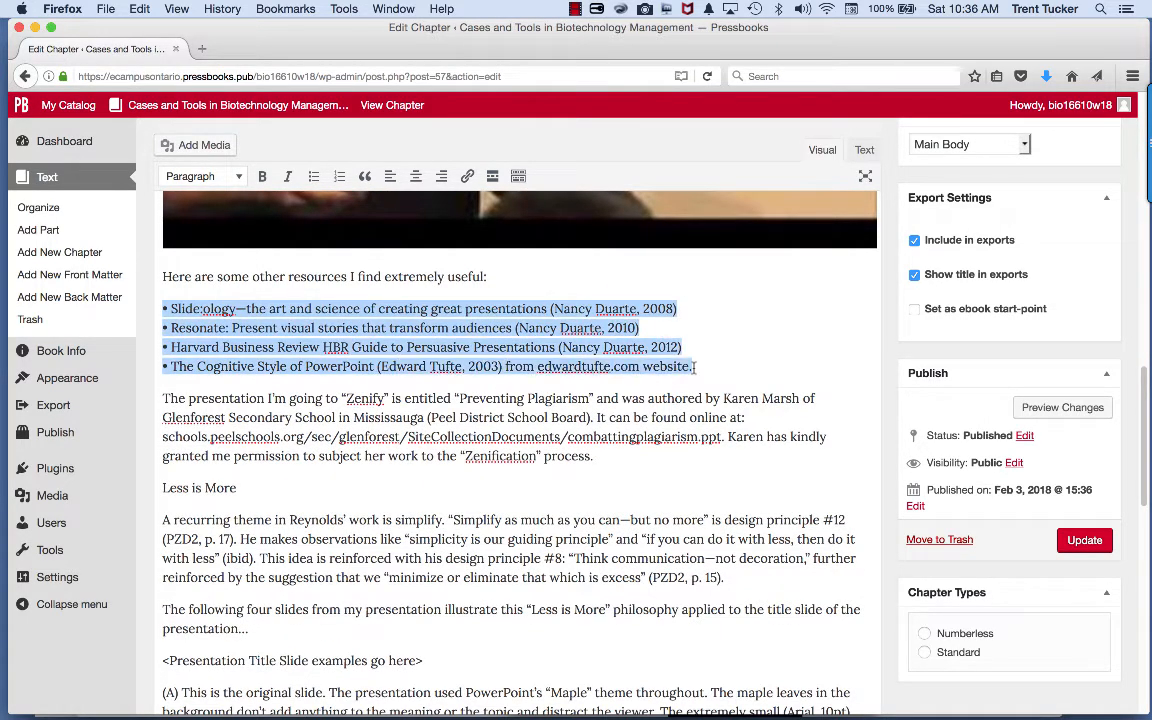
left_click(313, 176)
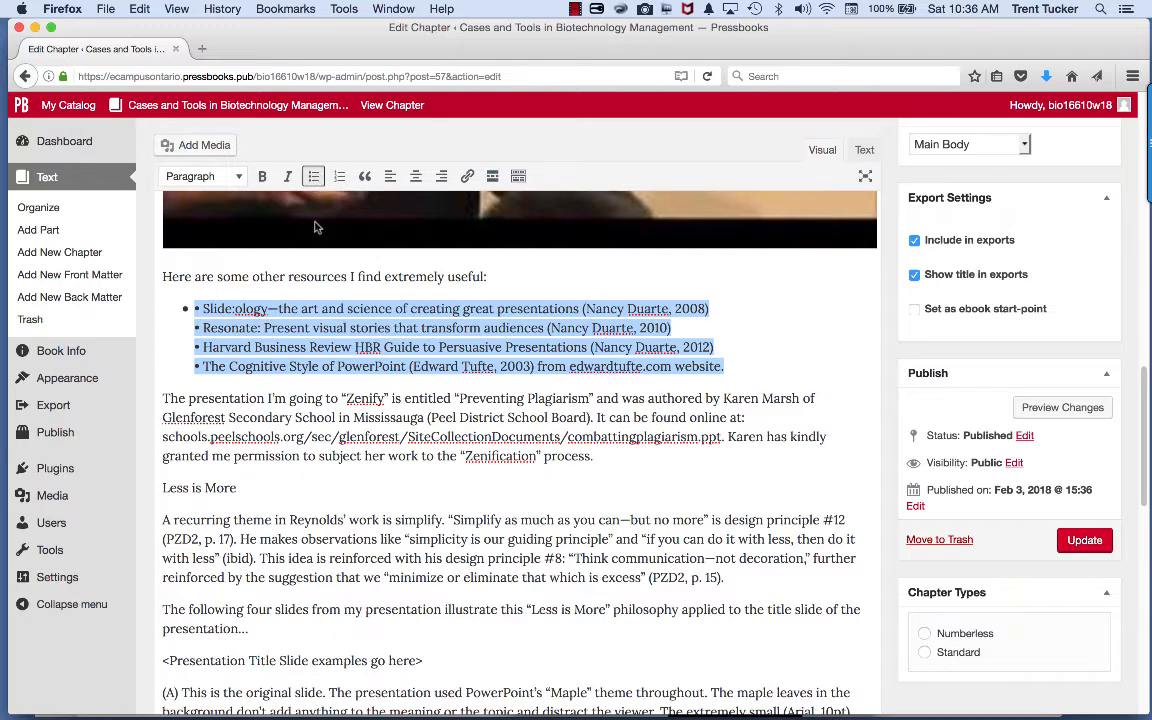
Step: Format the "Less is More" line as Heading 2
scroll(185, 360, "down", 3)
left_click(237, 398)
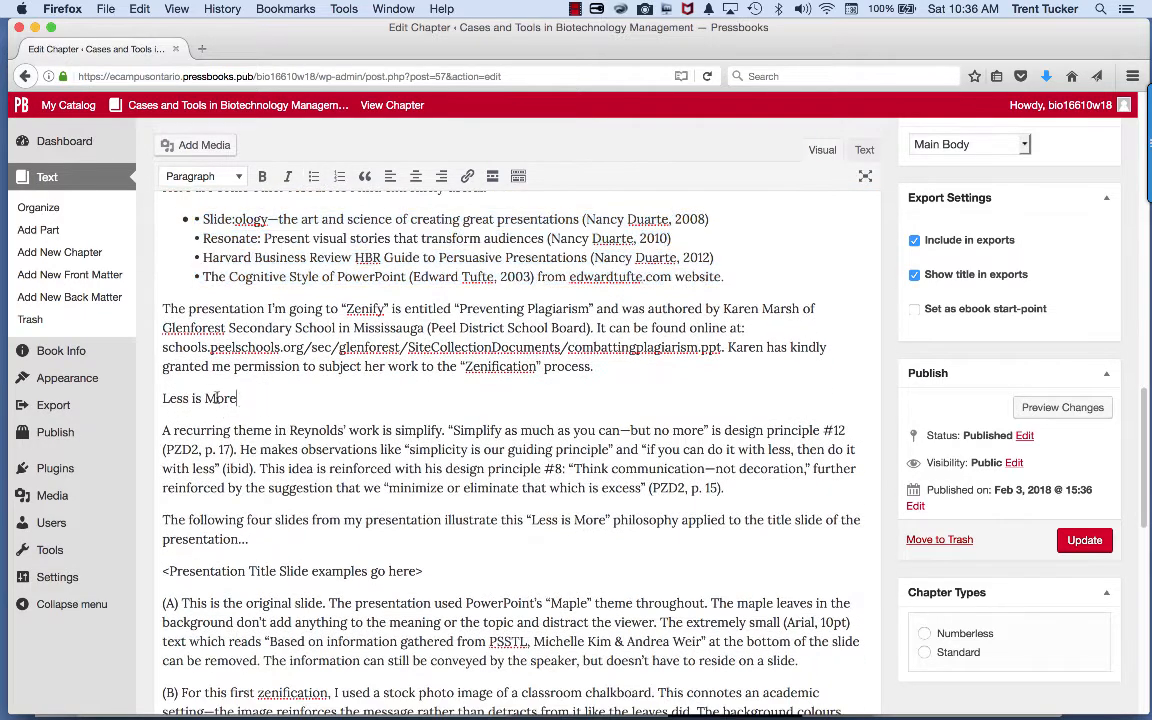
left_click_drag(237, 398, 158, 397)
left_click(205, 176)
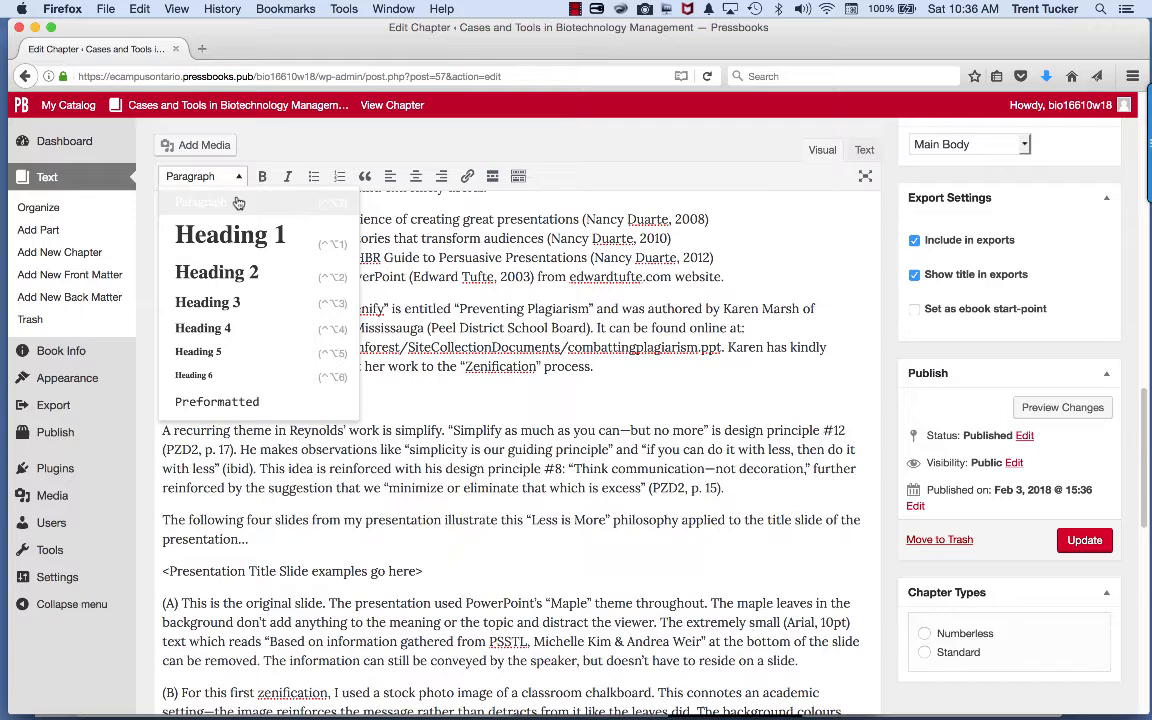
left_click(220, 268)
left_click(431, 386)
Step: Replace the "<Presentation Title Slide examples go here>" placeholder with the library image Zenify-PPSlides-1sm.png and label it (A)
scroll(425, 380, "down", 6)
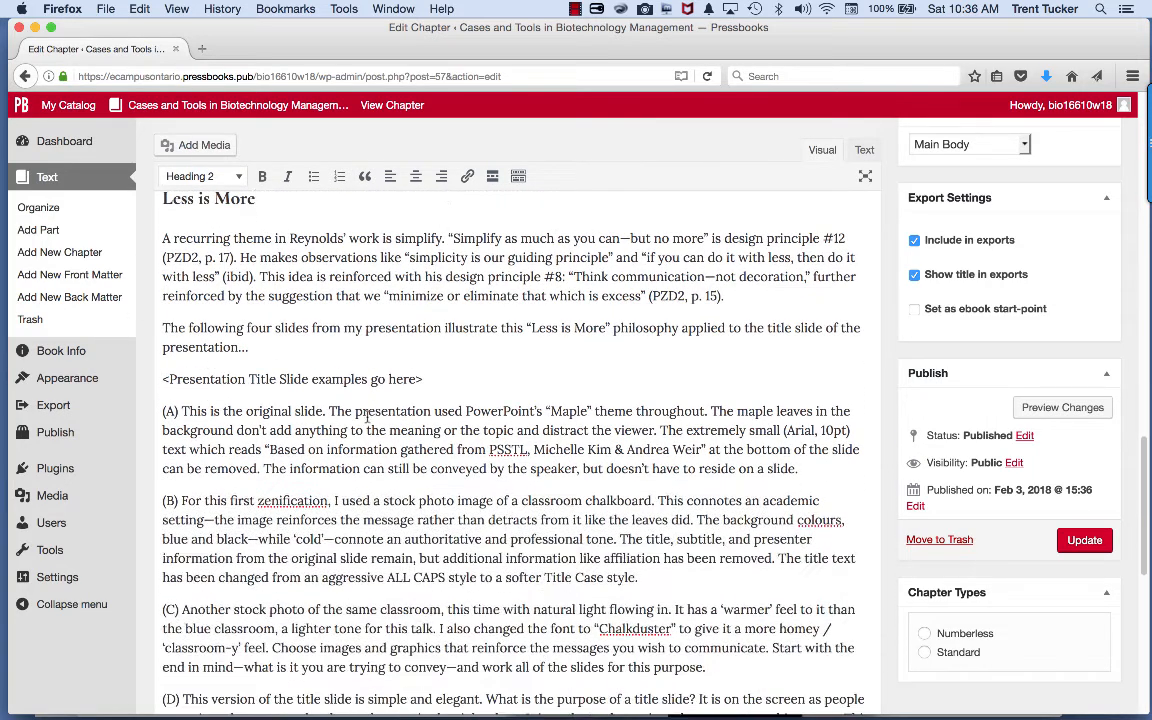
left_click_drag(426, 379, 153, 370)
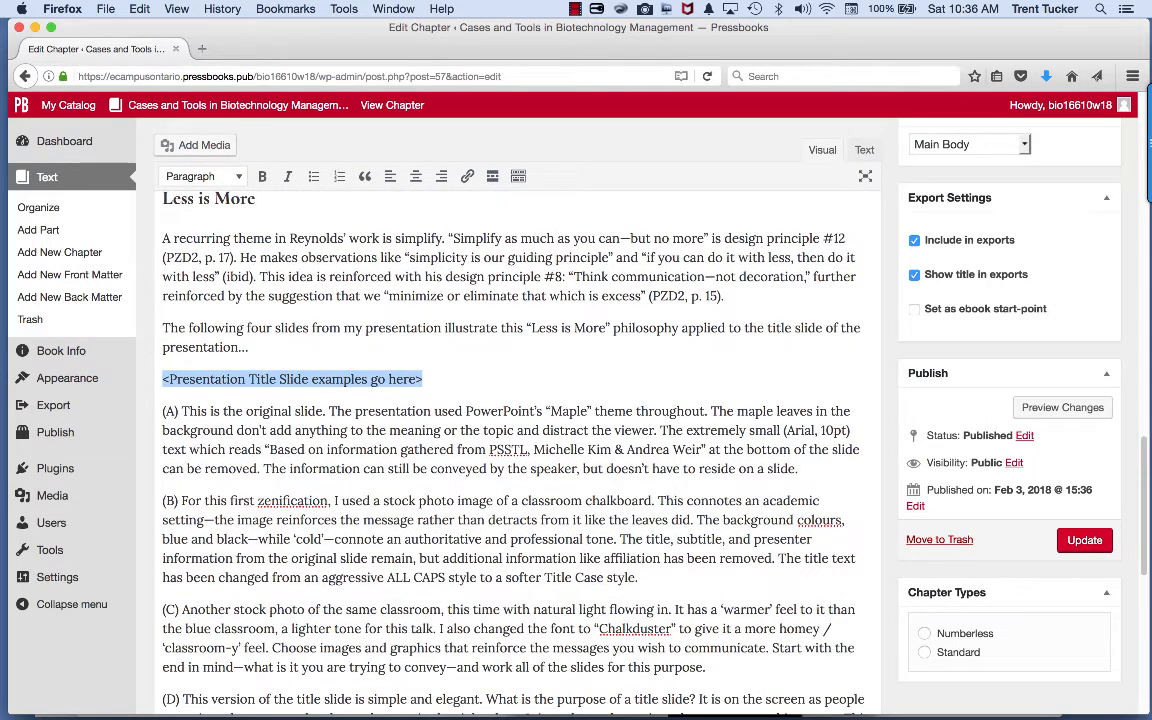
key("BackSpace")
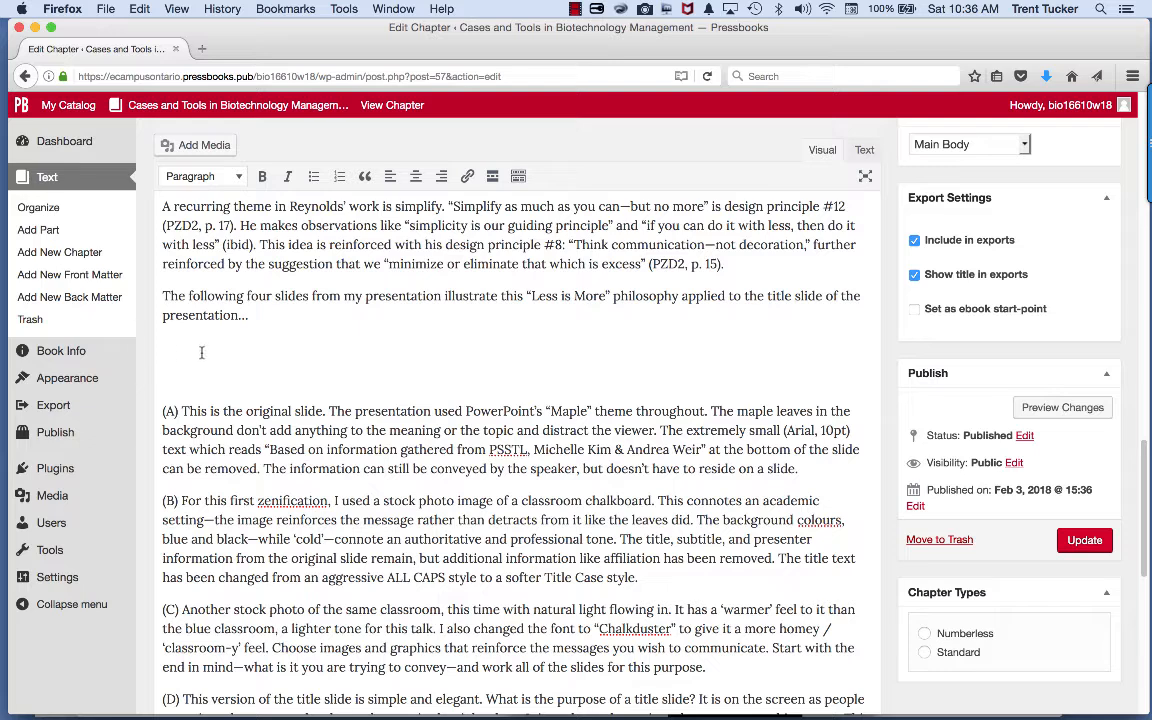
left_click(190, 146)
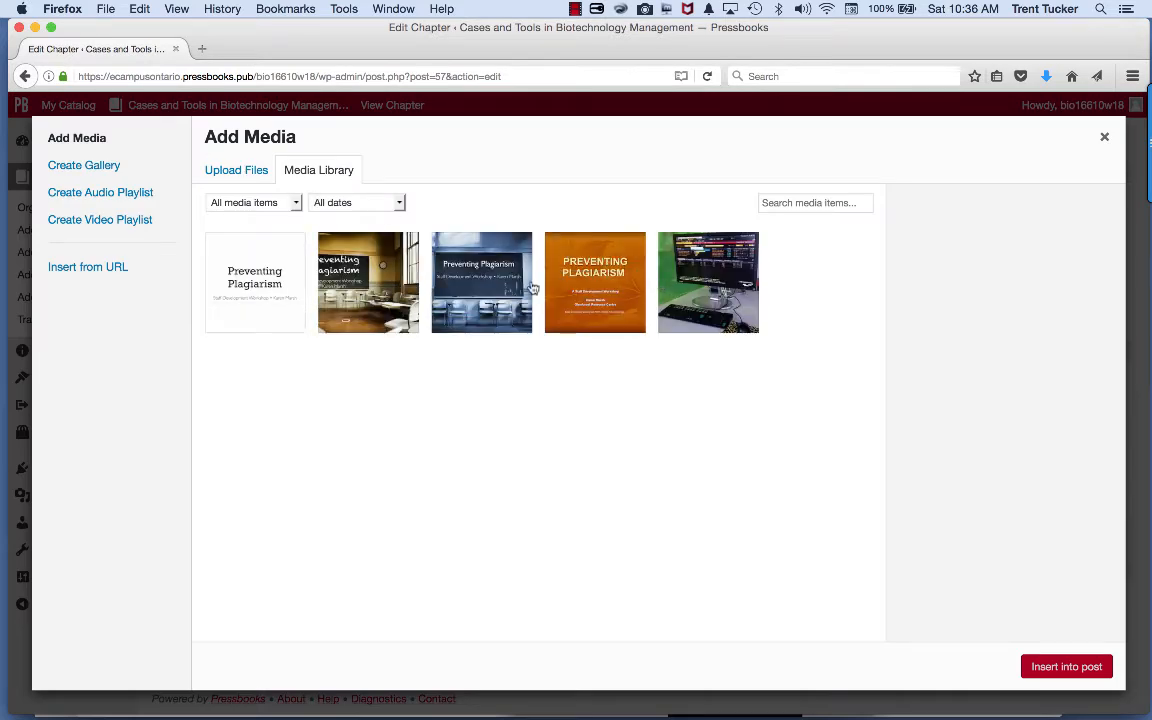
left_click(580, 288)
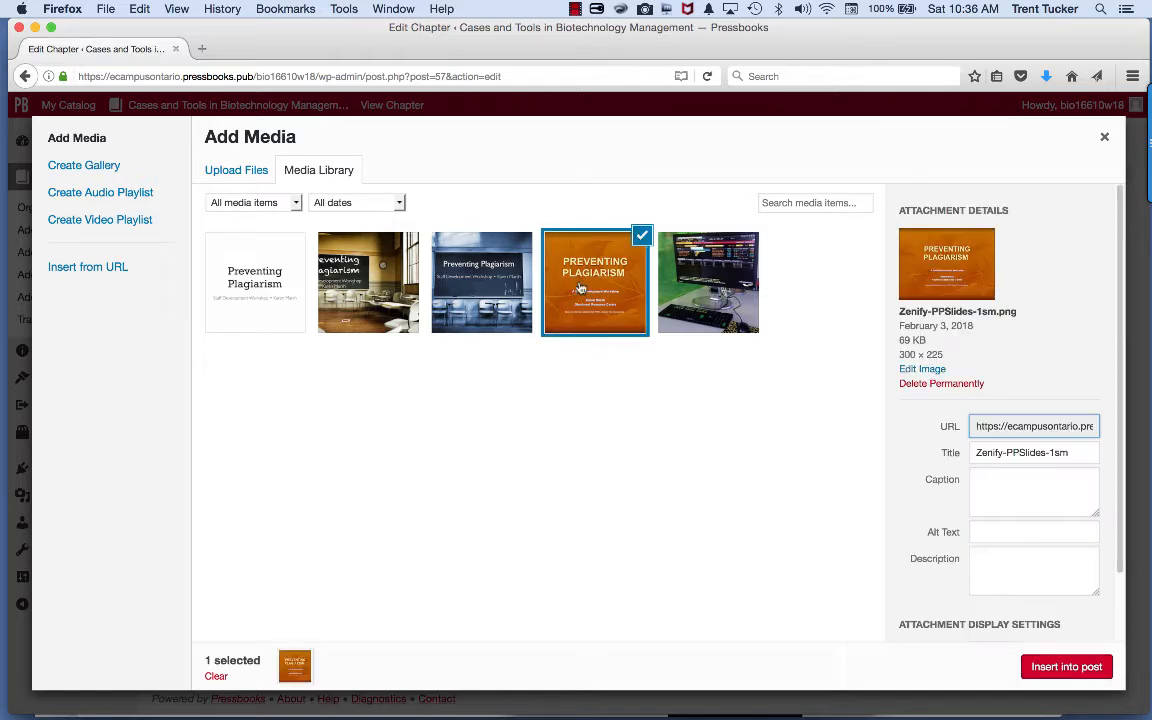
left_click(1026, 490)
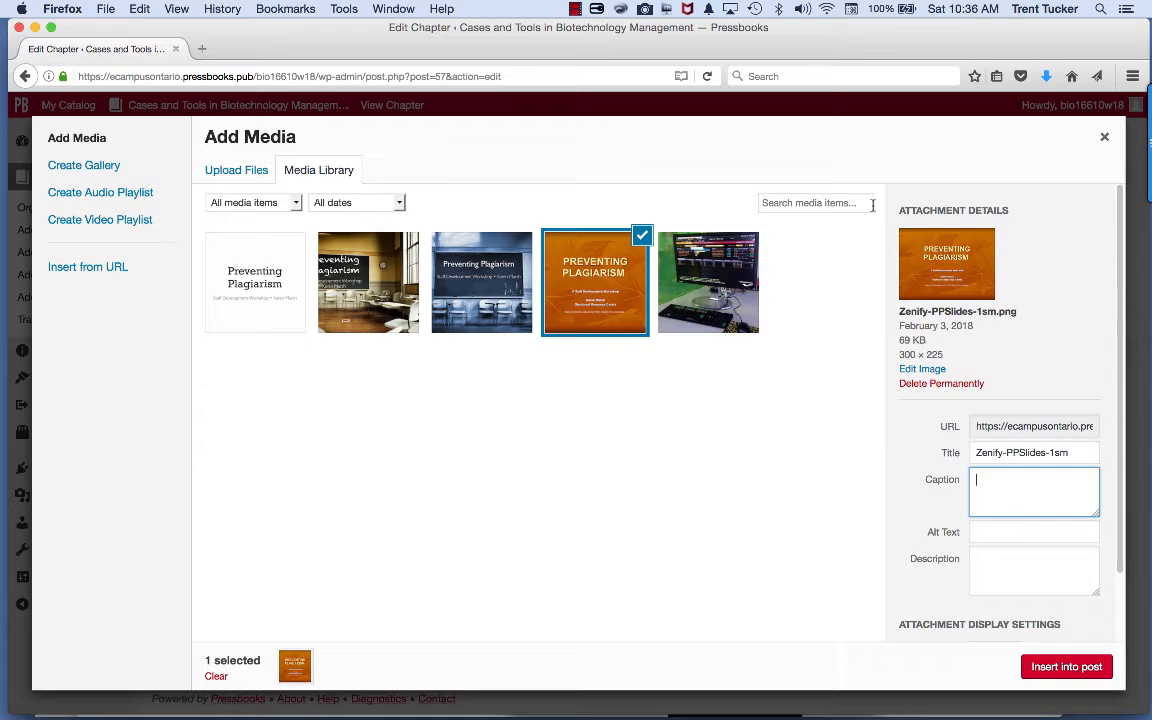
left_click(1030, 533)
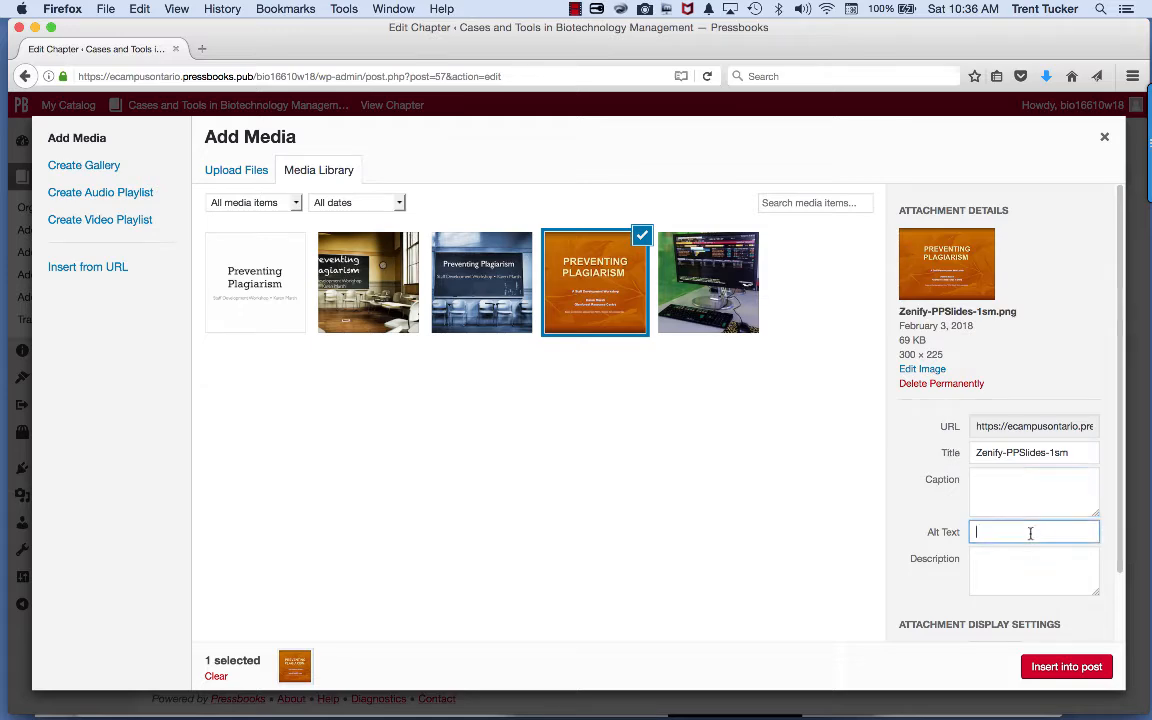
left_click(1064, 666)
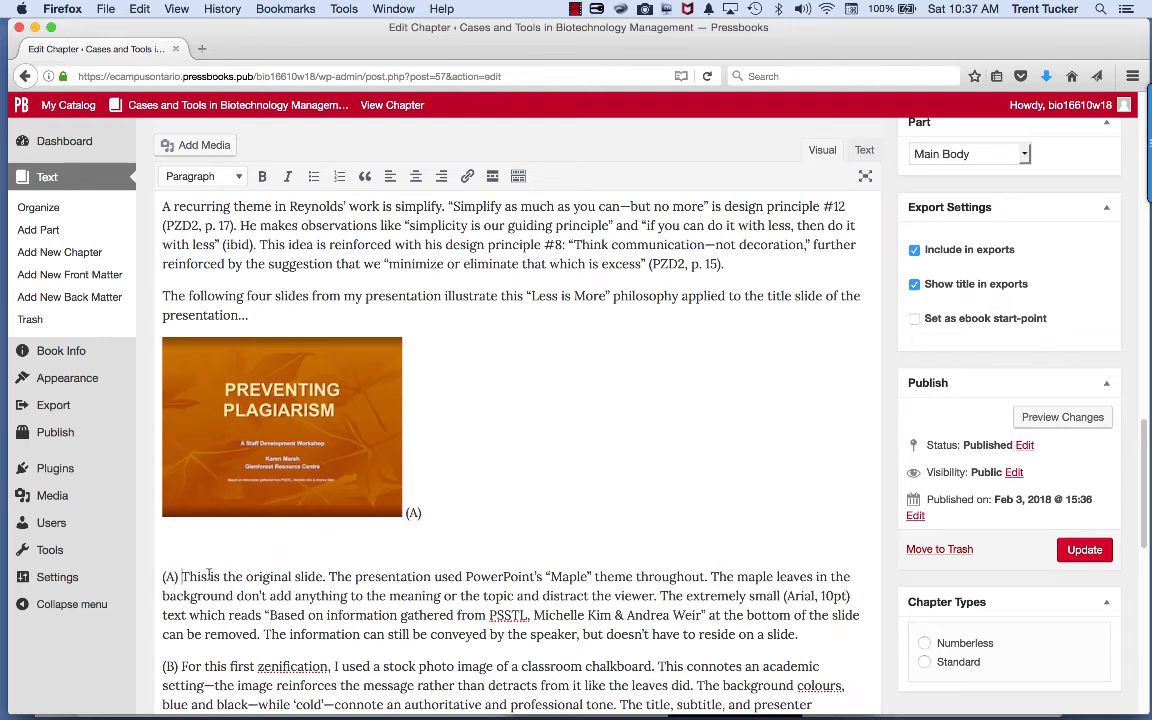
Step: Insert the library image Zenify-PPSlides-2sm.png on the same line after the (A) slide and label it (B)
left_click_drag(181, 577, 345, 570)
left_click(491, 486)
left_click(185, 145)
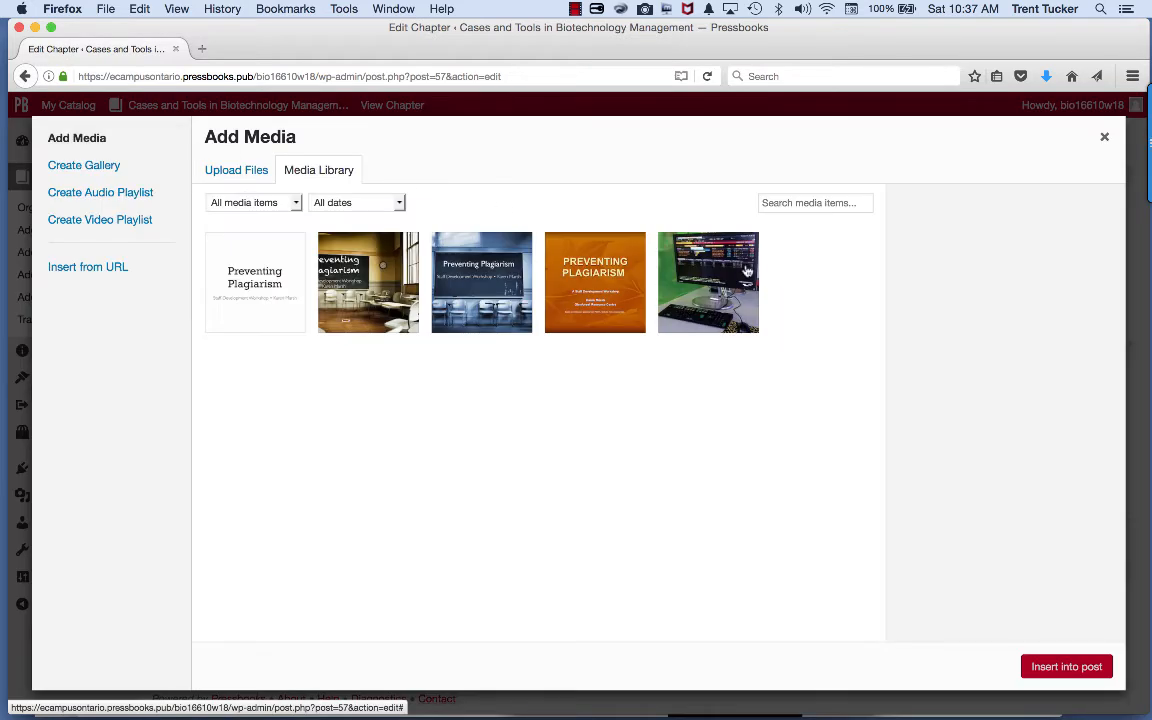
left_click(500, 267)
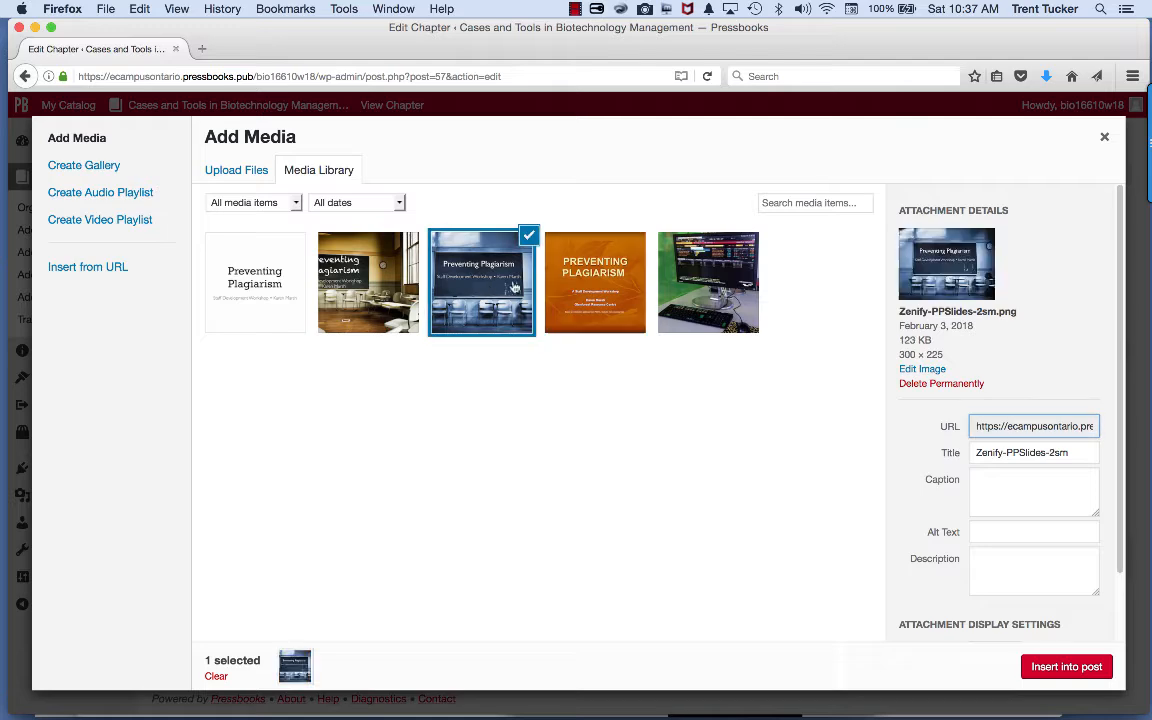
left_click(1066, 666)
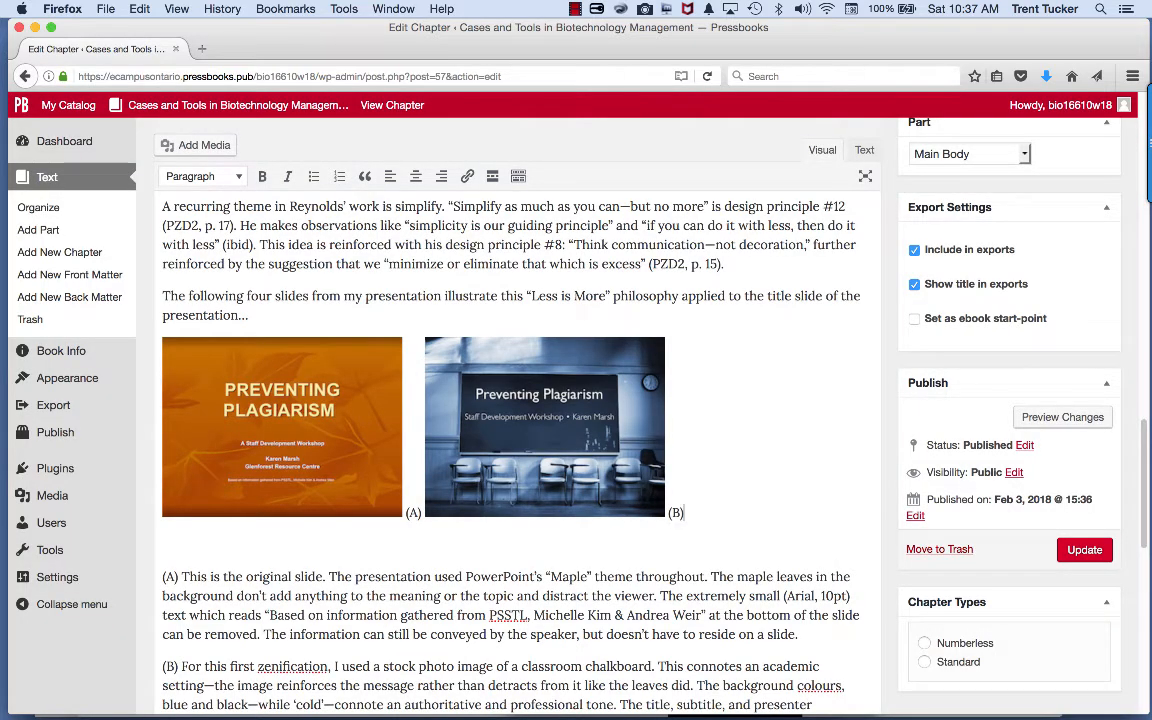
Step: Insert the library image Zenify-PPSlides-3sm.png on a new line below the first two slides and label it (C)
key("Return")
left_click(200, 145)
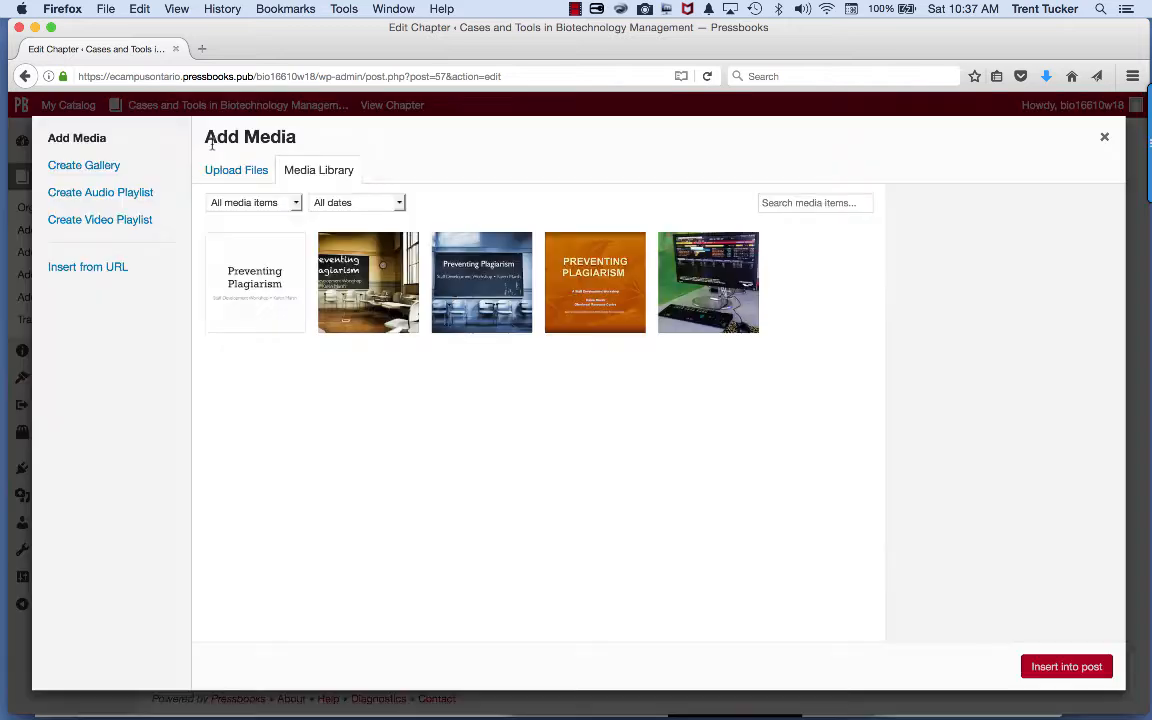
left_click(358, 298)
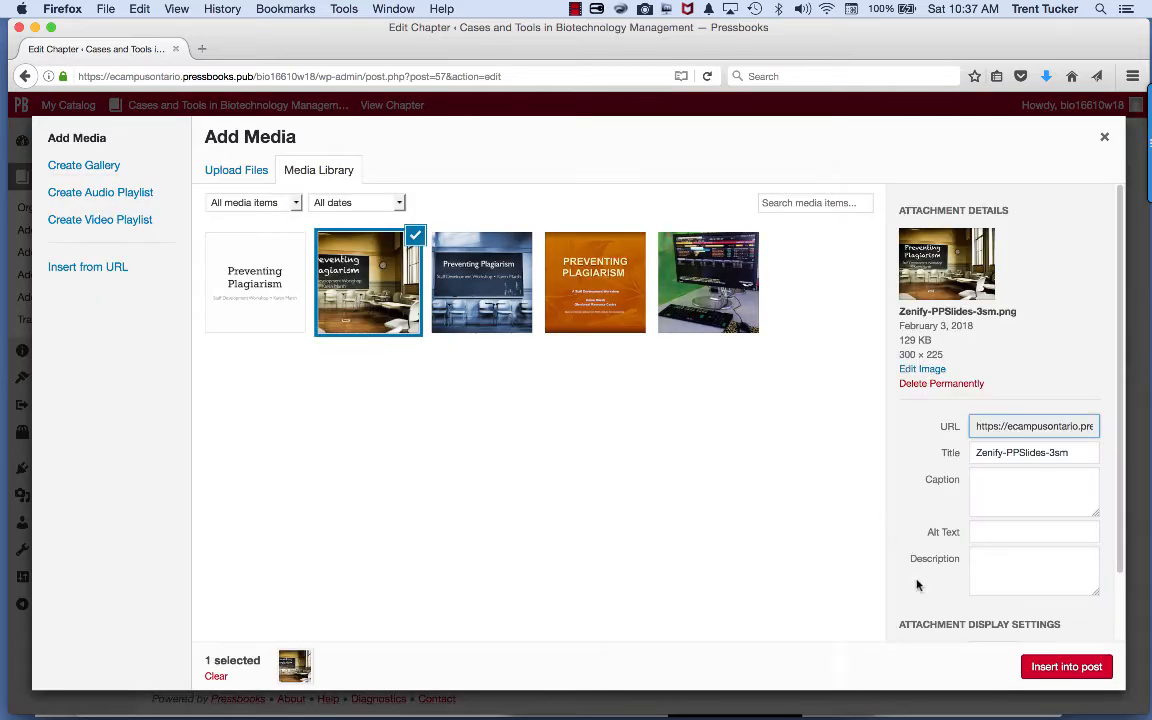
left_click(1066, 666)
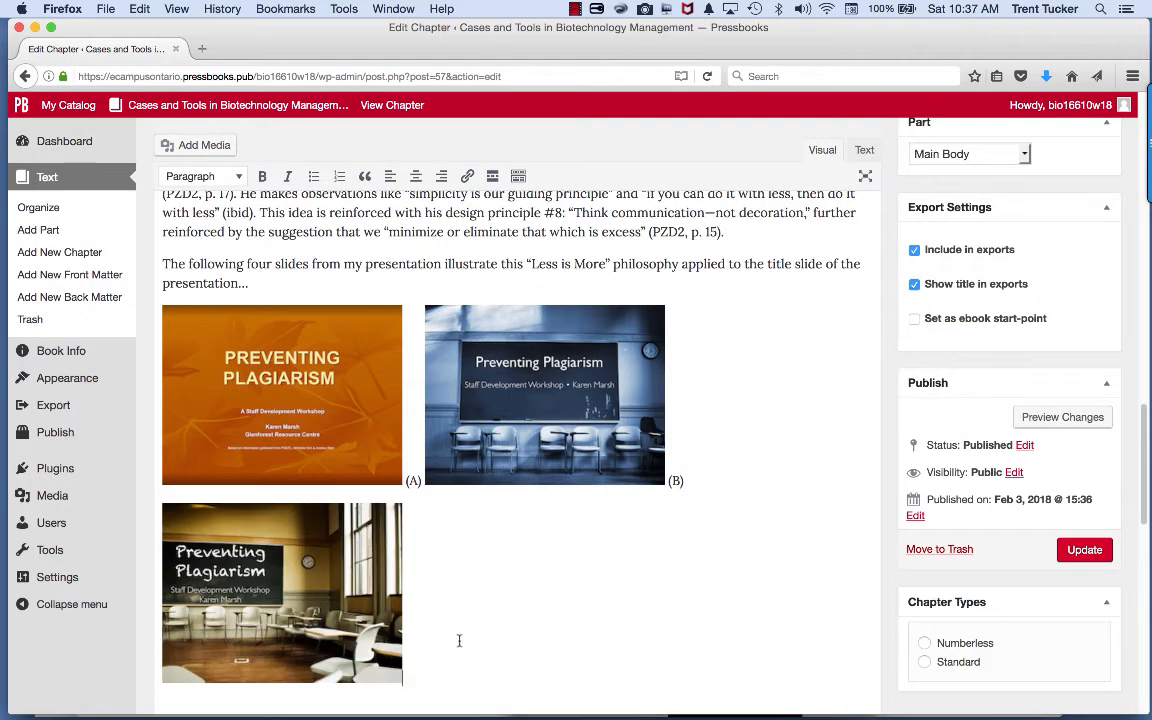
type("(C)")
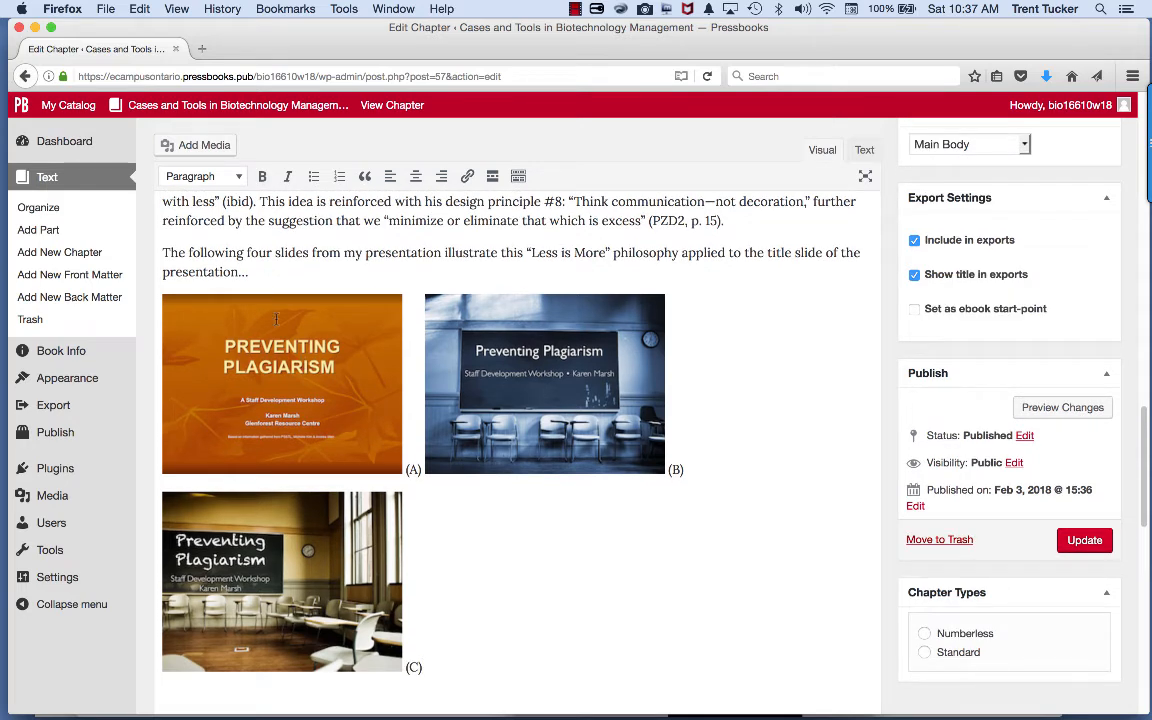
Step: Insert the plain white "Preventing Plagiarism" slide after (C), label it (D), and delete the empty paragraph below the slides
left_click(188, 145)
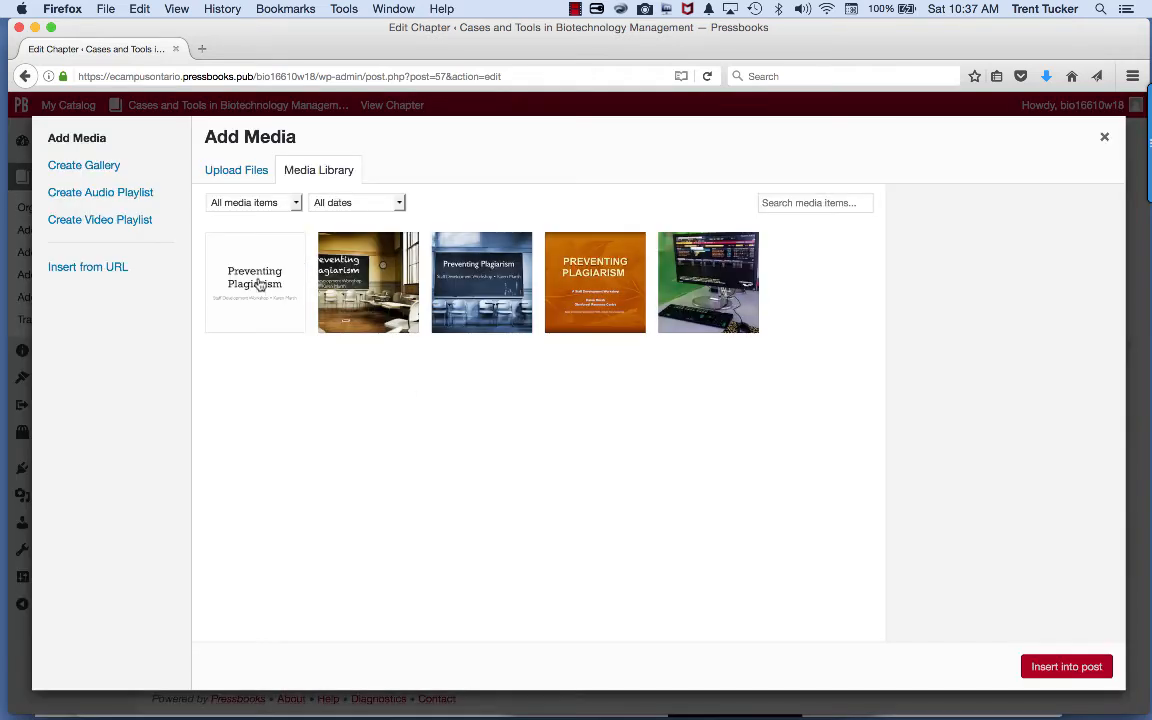
left_click(259, 285)
left_click(1062, 665)
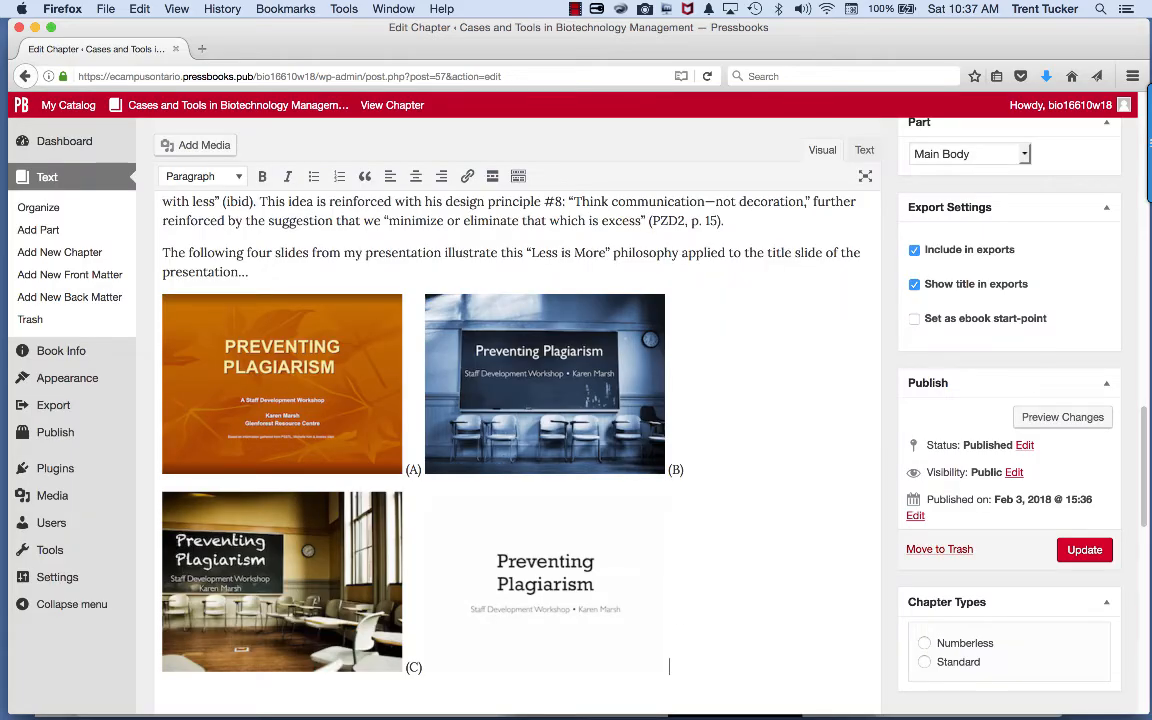
type("(D)")
scroll(732, 639, "down", 5)
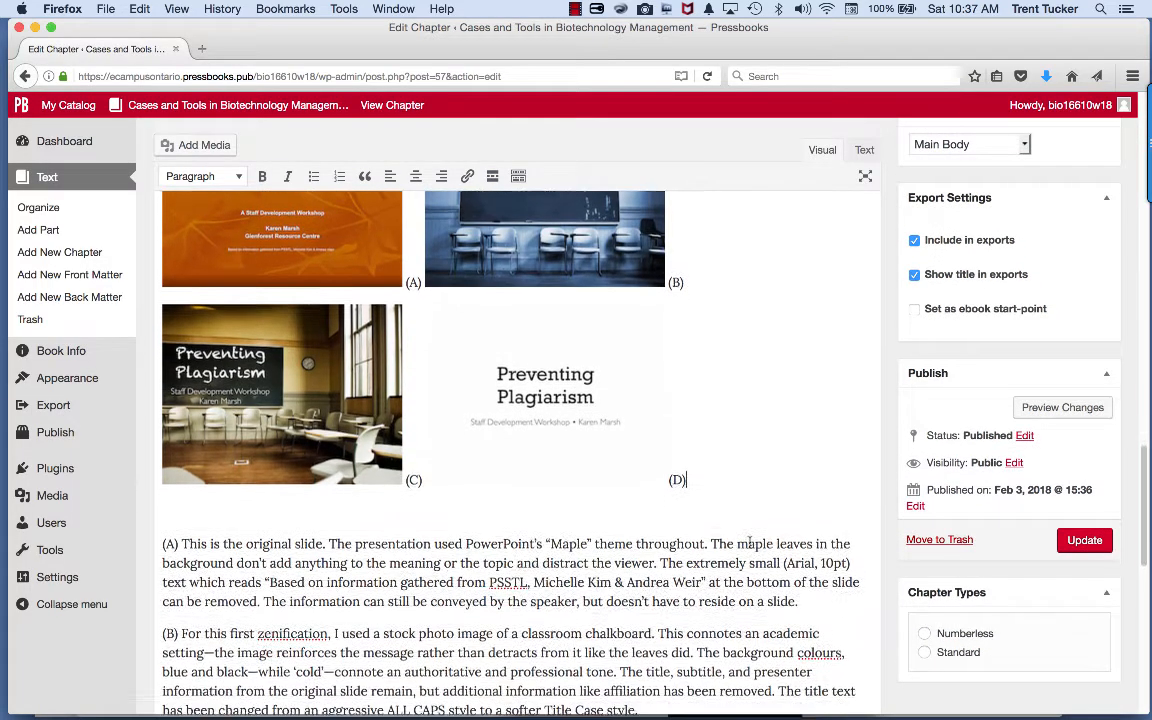
key("BackSpace")
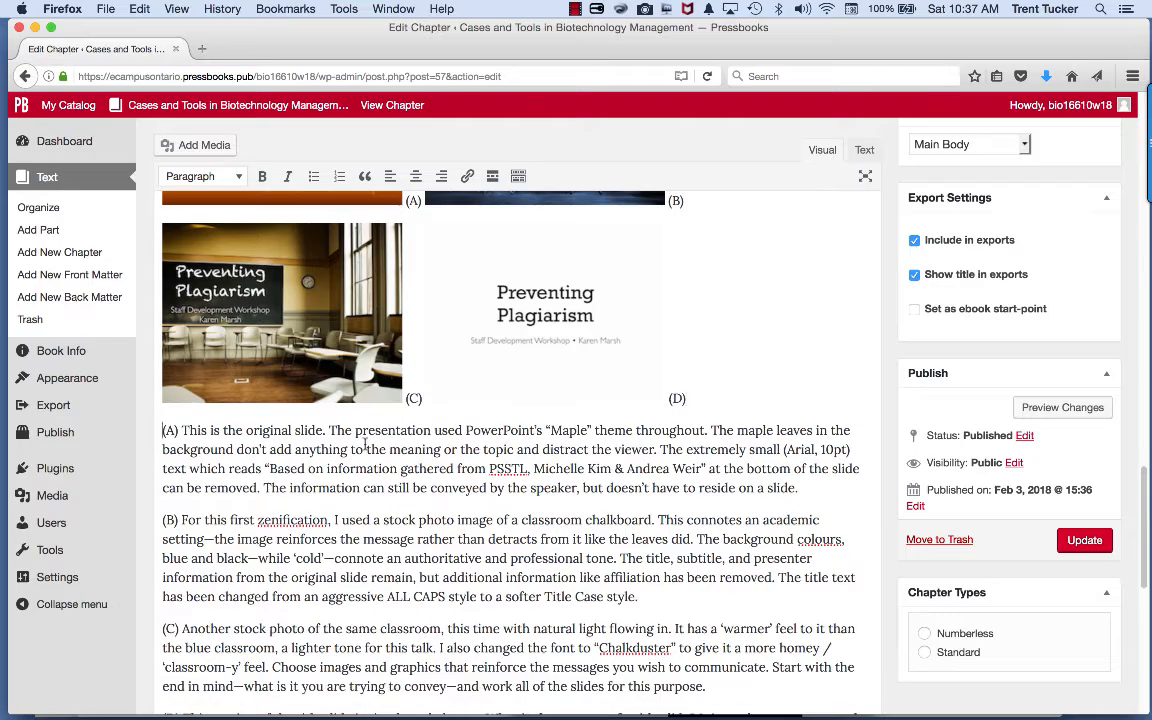
Step: Review the chapter's text, lists, embedded video and slide images, and select the combattingplagiarism.ppt web address
scroll(260, 480, "down", 5)
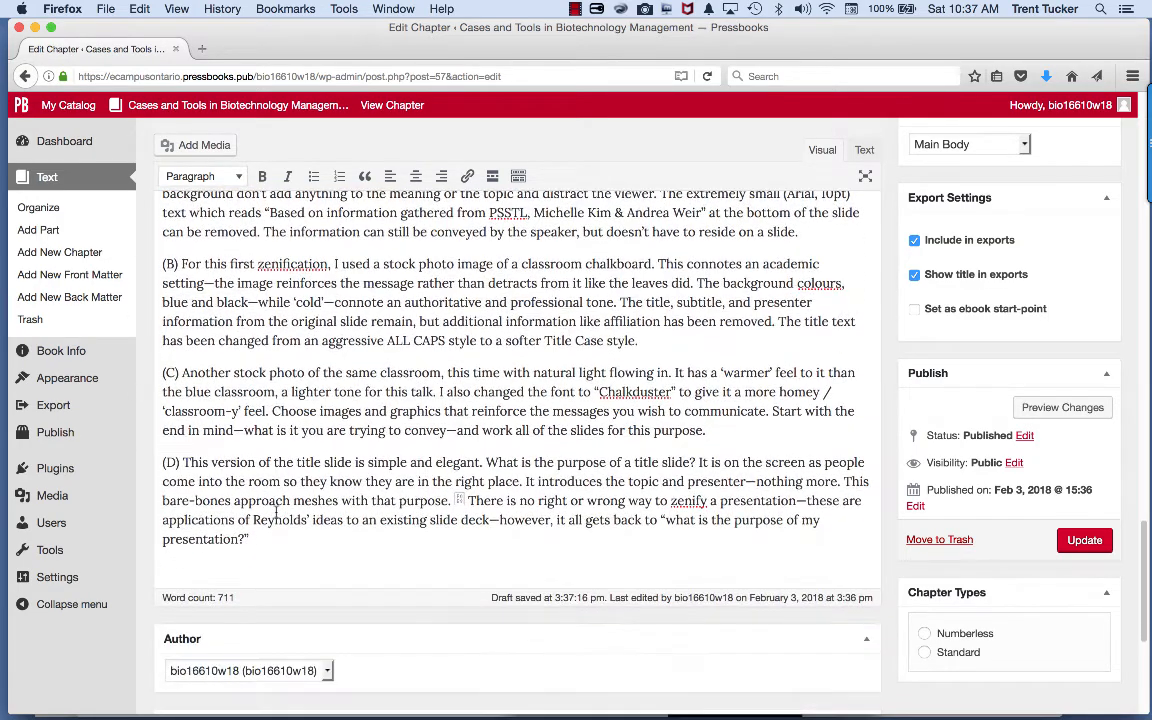
scroll(265, 508, "up", 15)
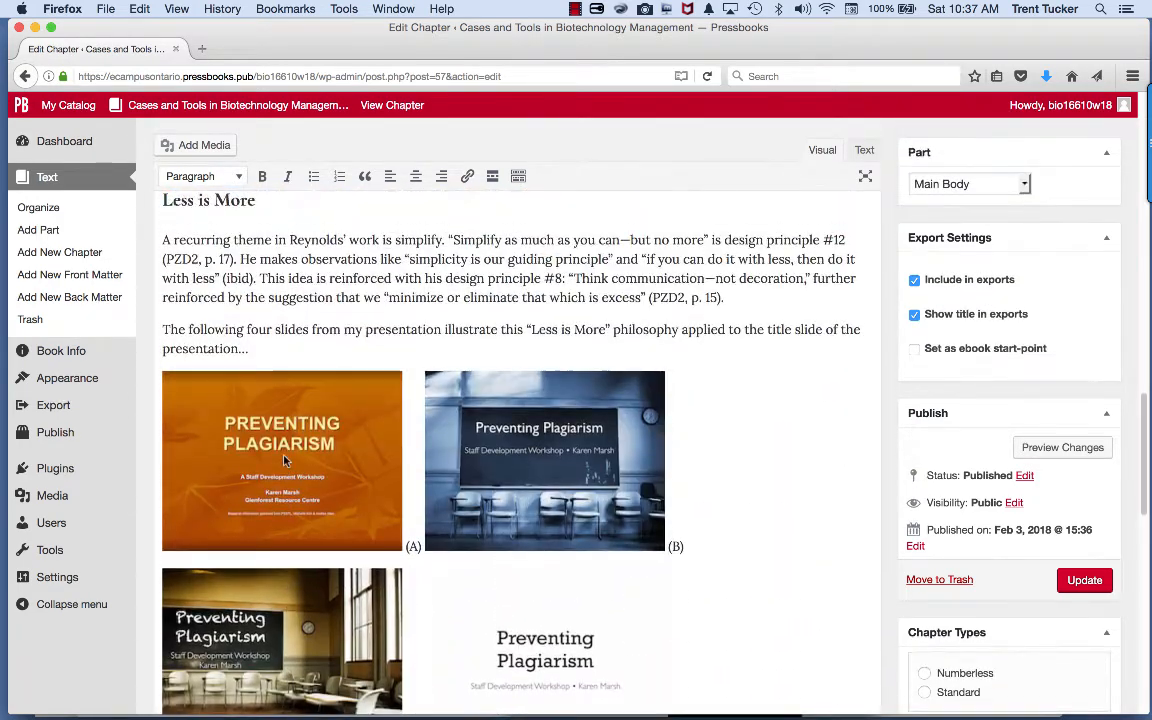
scroll(282, 456, "up", 1)
scroll(282, 456, "up", 15)
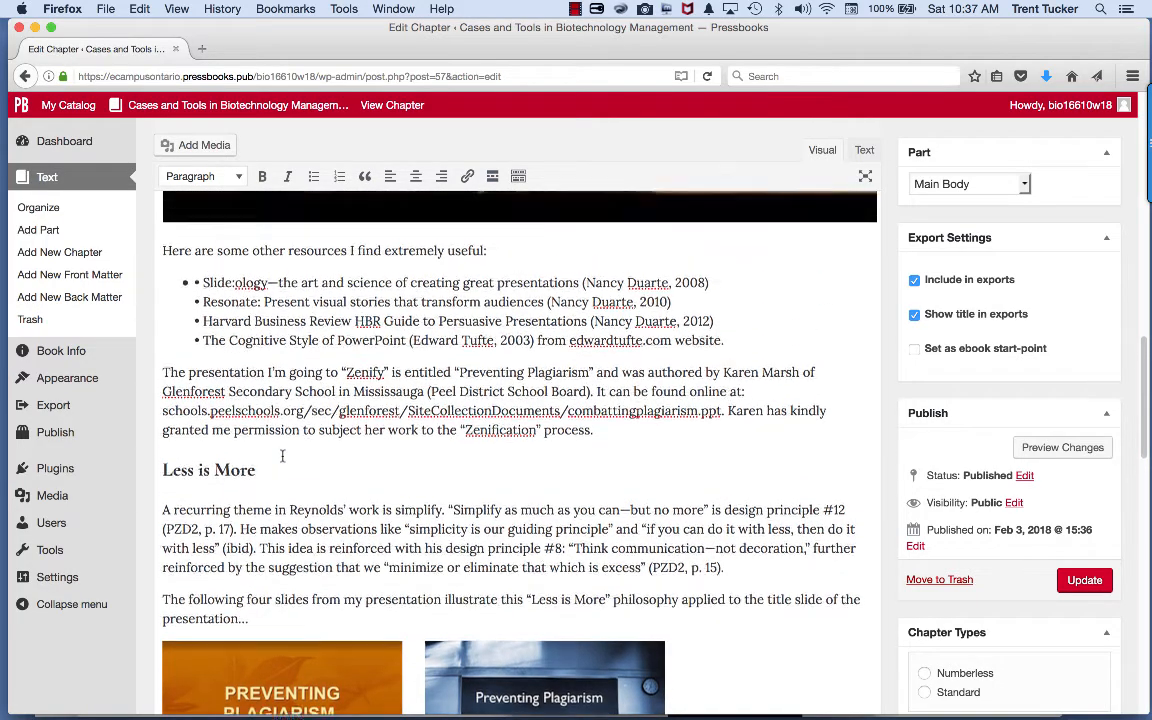
scroll(282, 456, "up", 5)
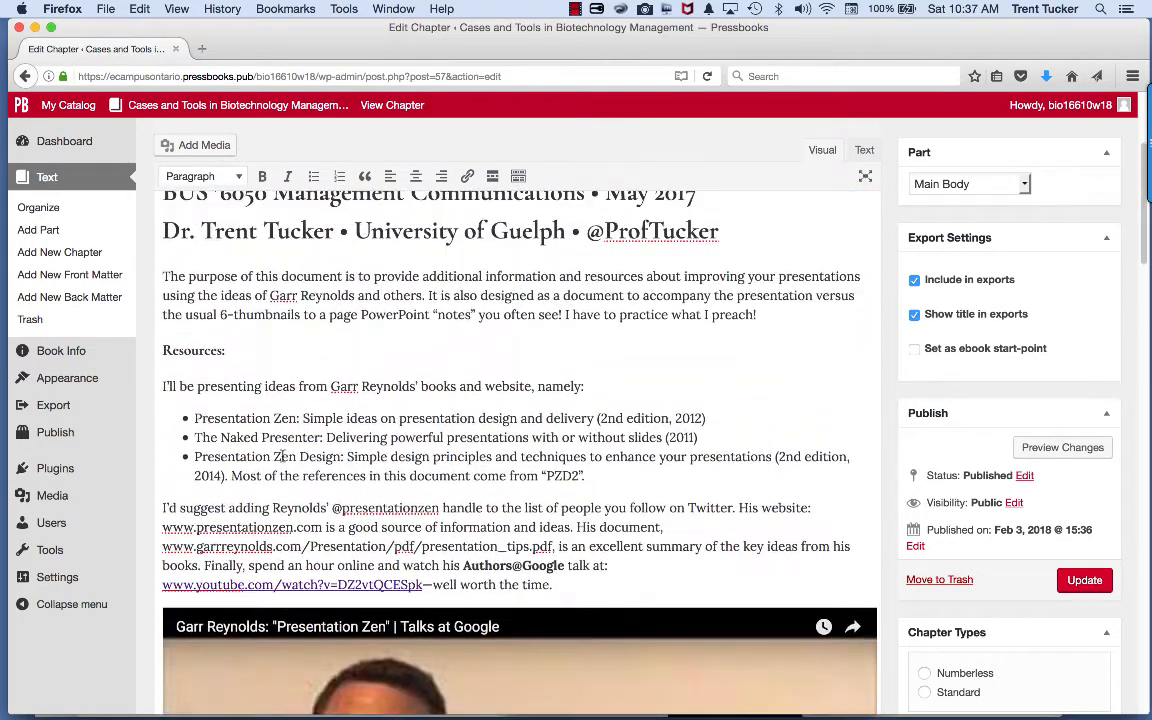
scroll(289, 459, "down", 10)
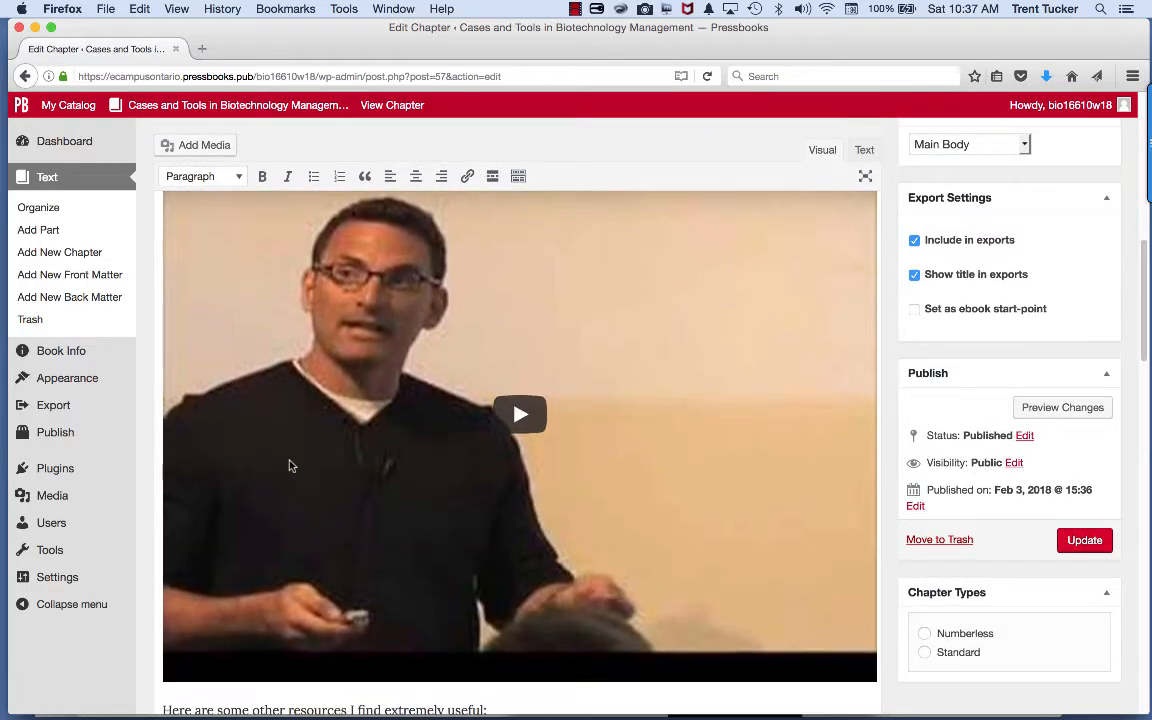
scroll(289, 462, "down", 5)
scroll(289, 459, "up", 5)
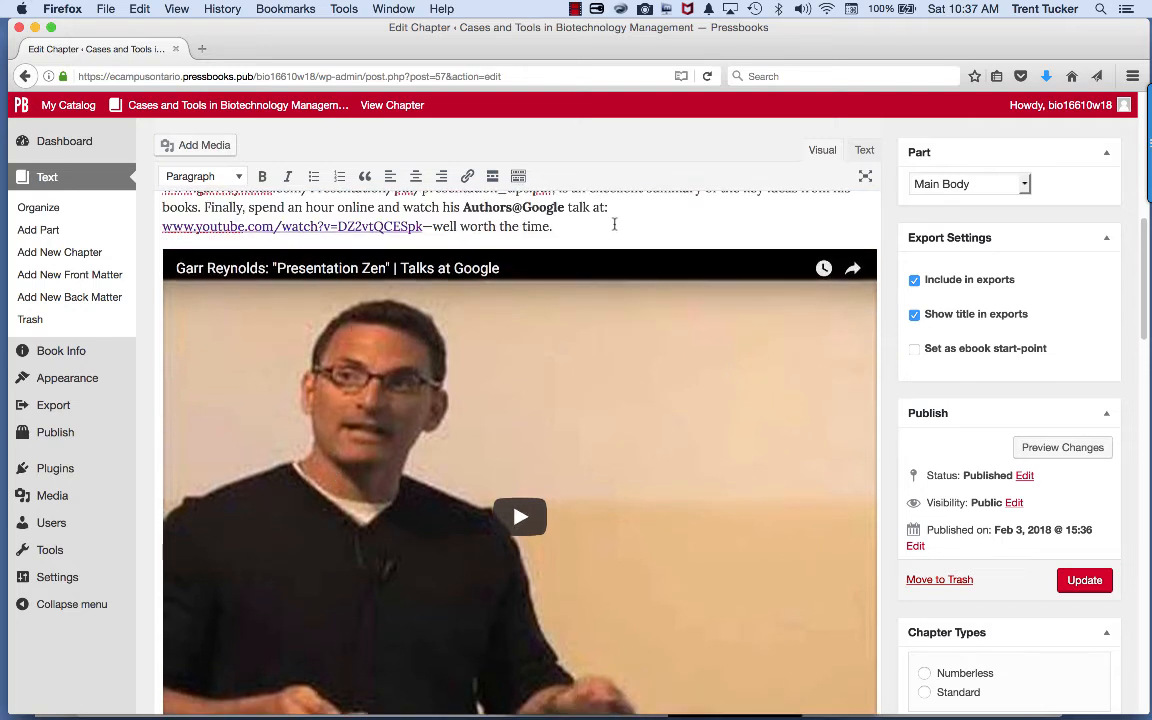
scroll(615, 226, "down", 5)
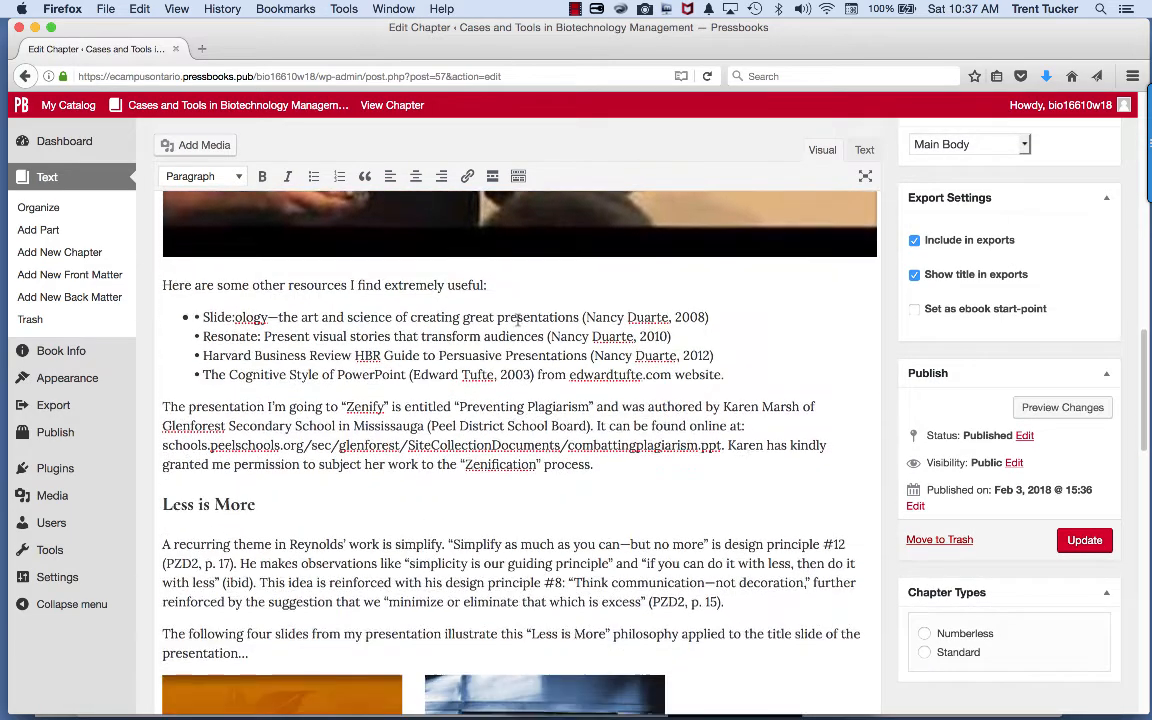
scroll(185, 318, "down", 2)
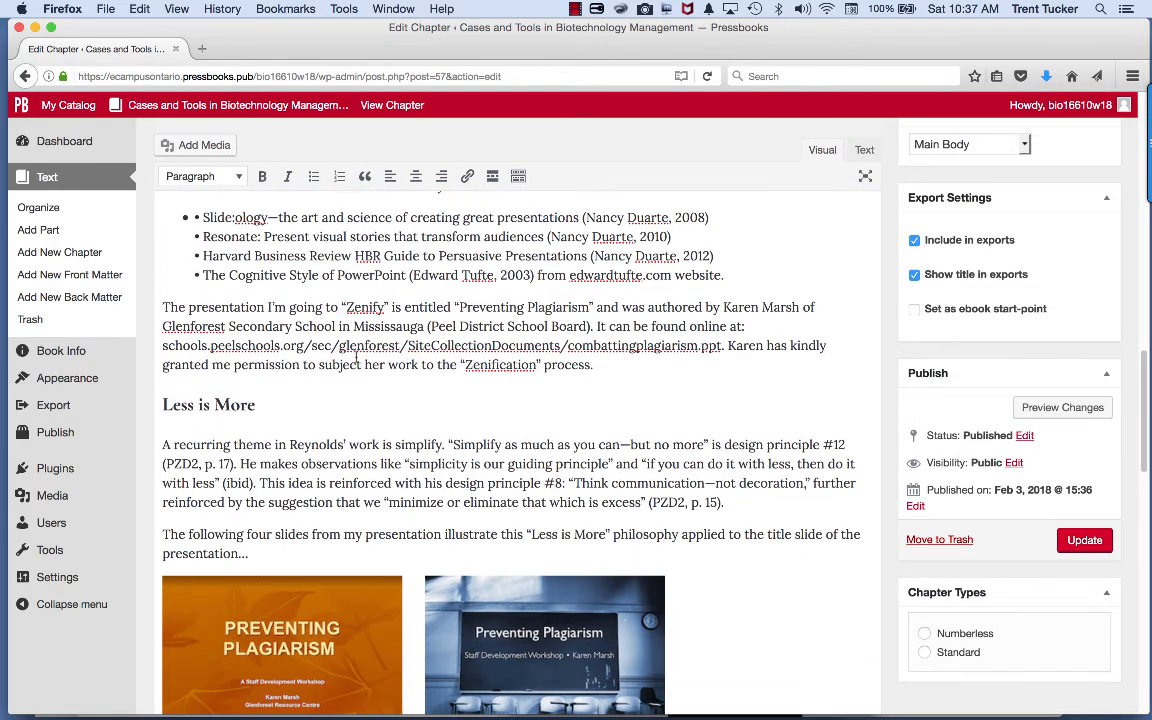
left_click_drag(724, 347, 168, 350)
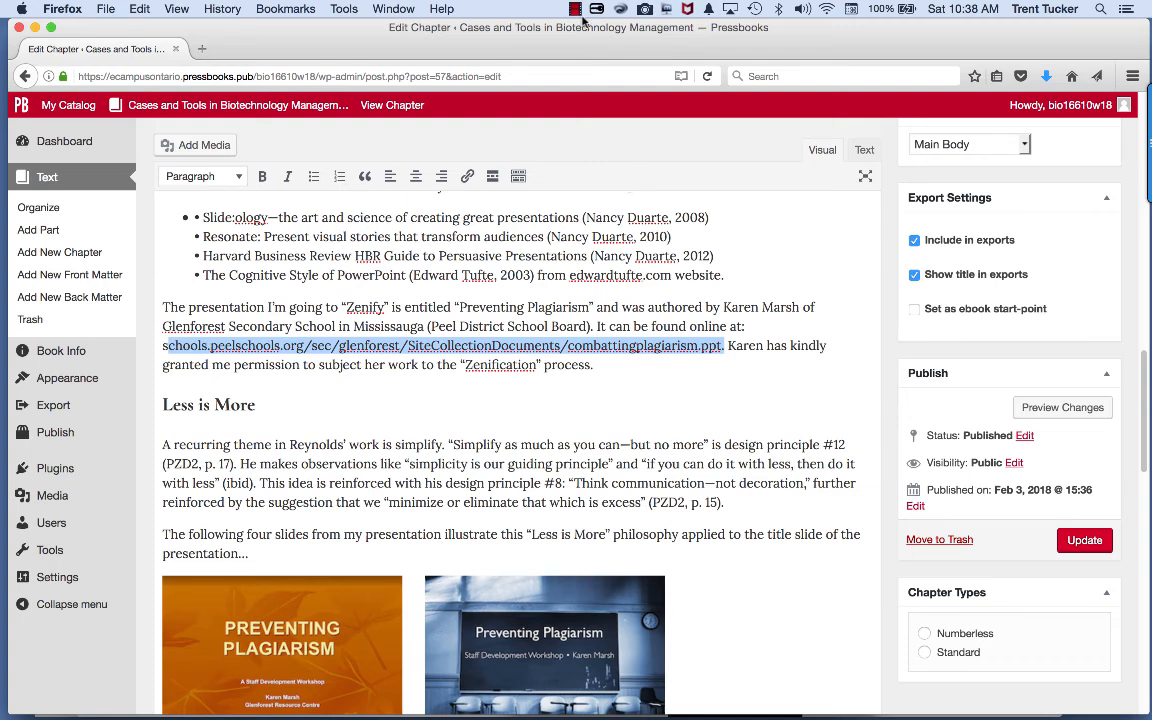
left_click(527, 10)
left_click(560, 30)
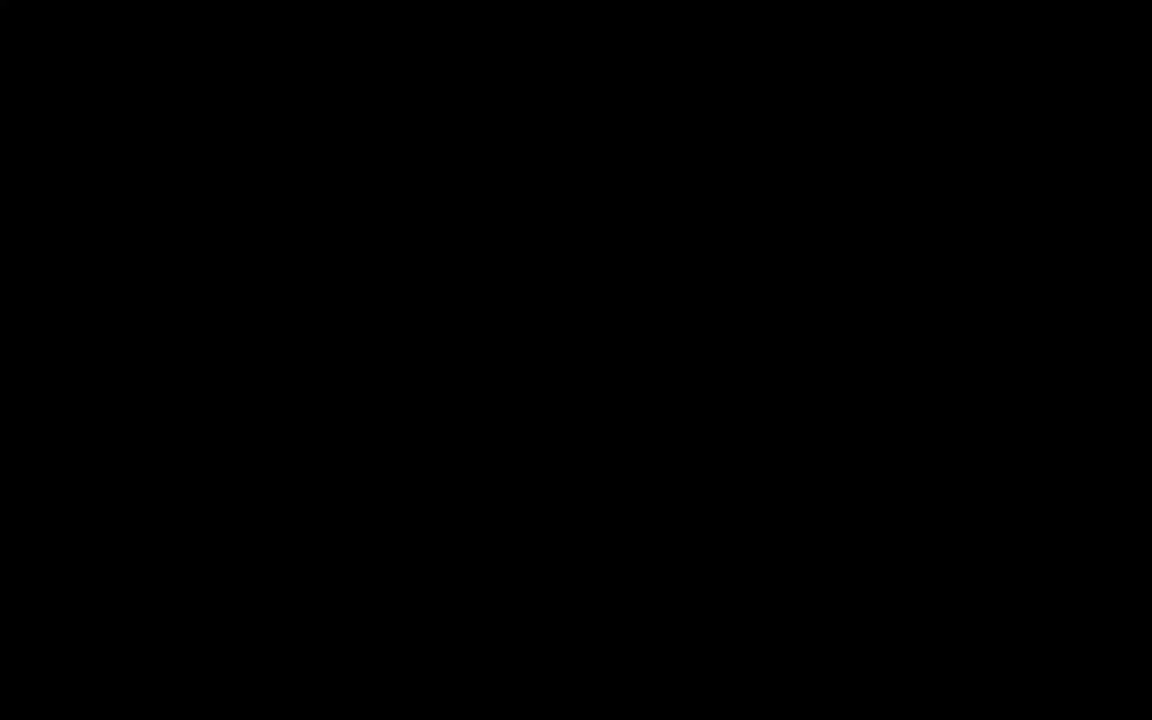